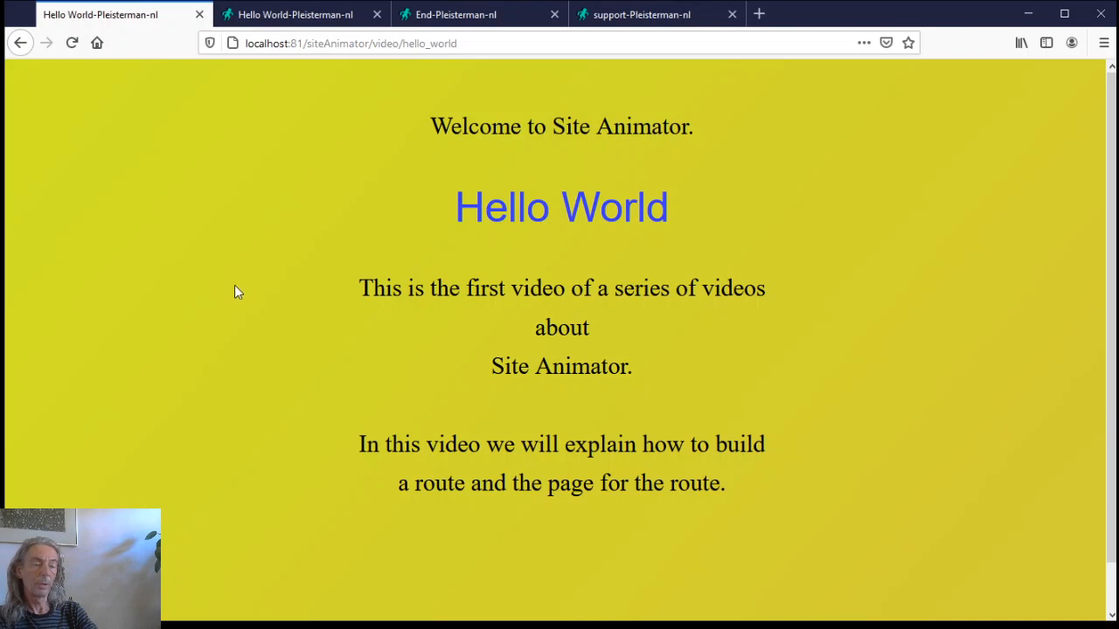
# Switch to the Site Animator admin editor showing the hello_world page
pyautogui.click(306, 13)
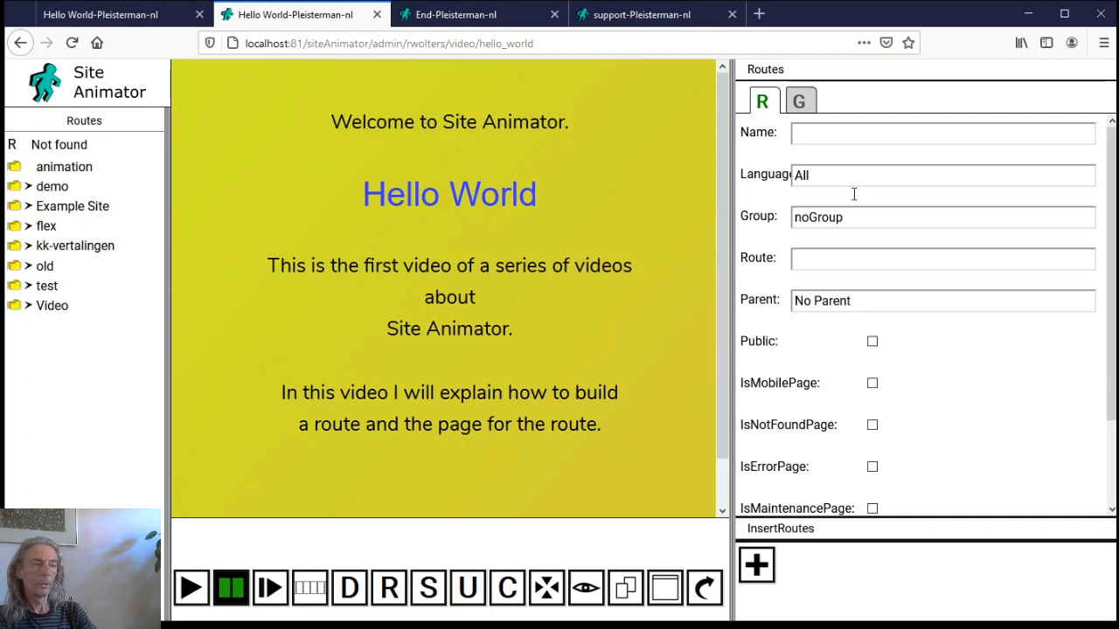
# Add a top-level route group named 'examples'
pyautogui.click(803, 104)
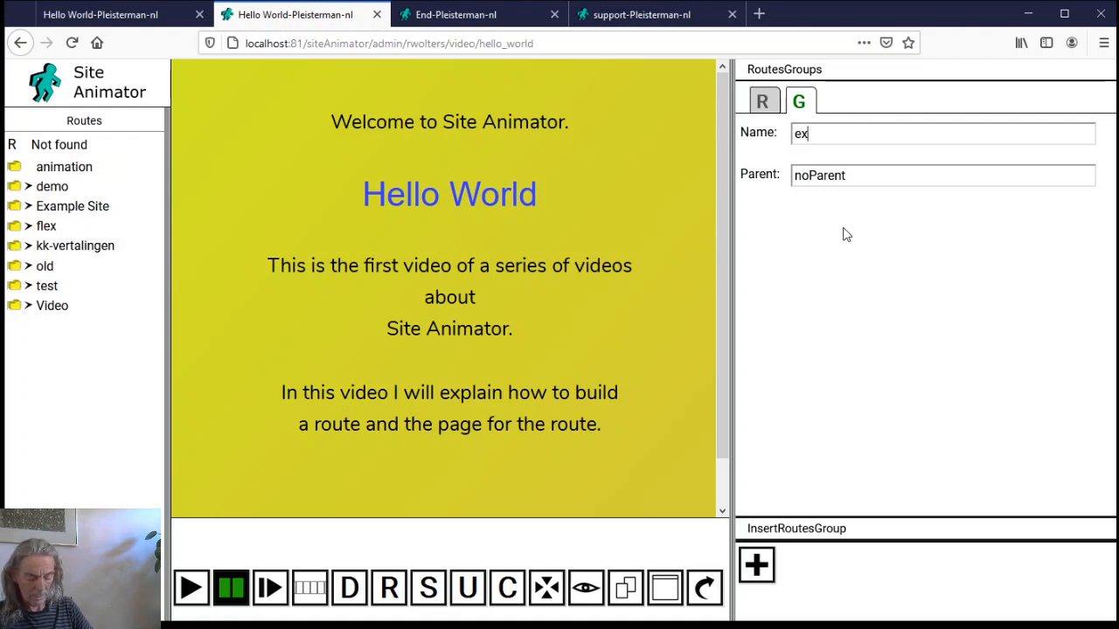
pyautogui.write('examples')
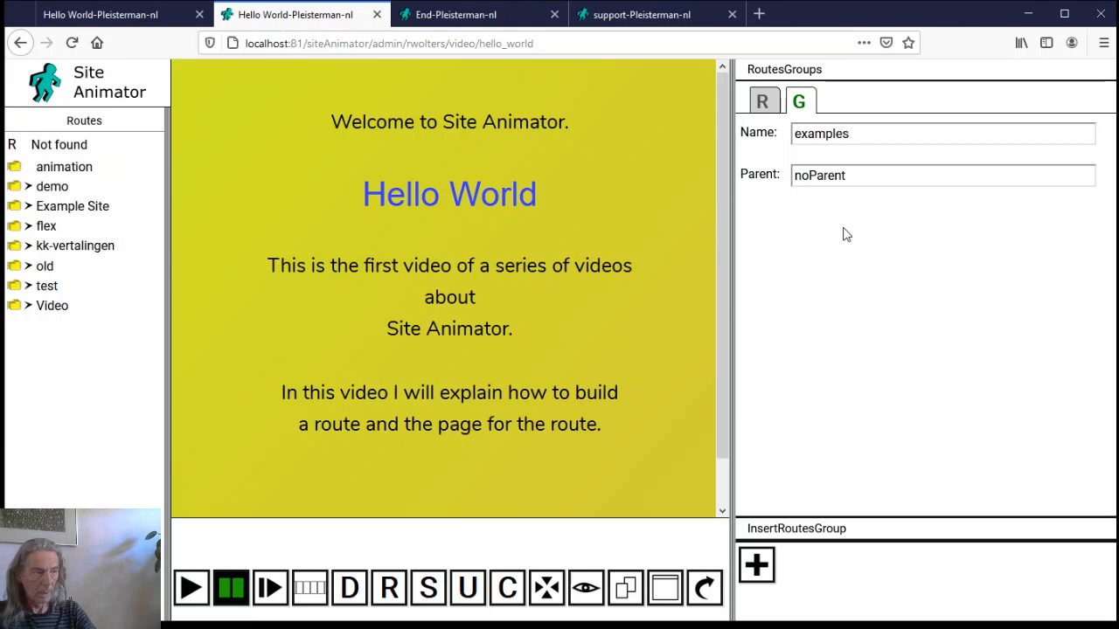
pyautogui.click(771, 572)
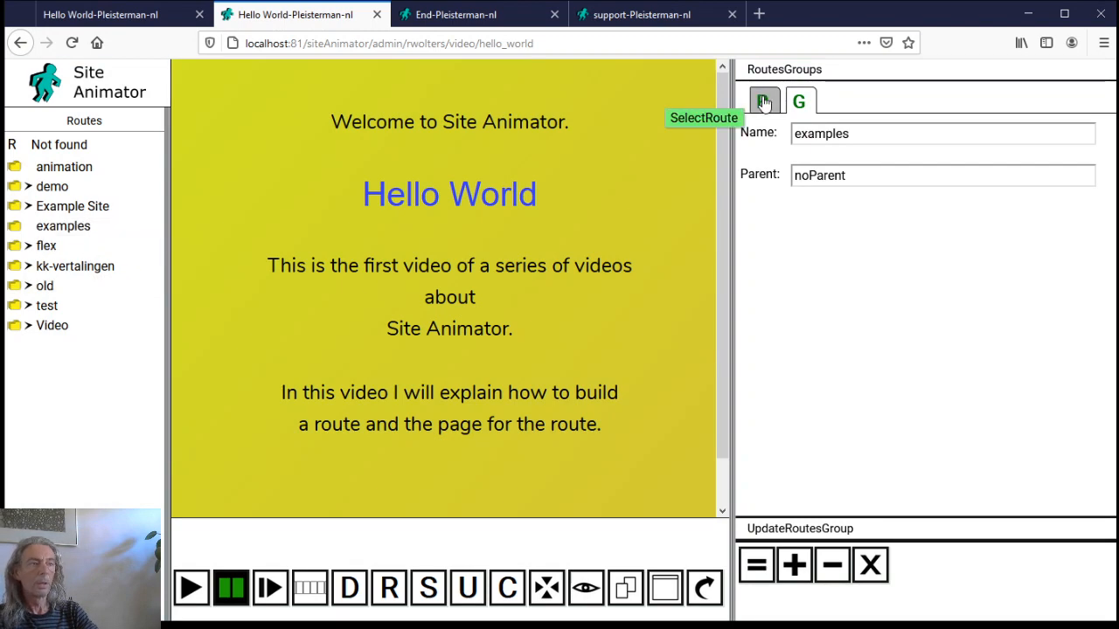
# Fill in route 'hello world' in group examples with path examples/hello_world
pyautogui.click(764, 102)
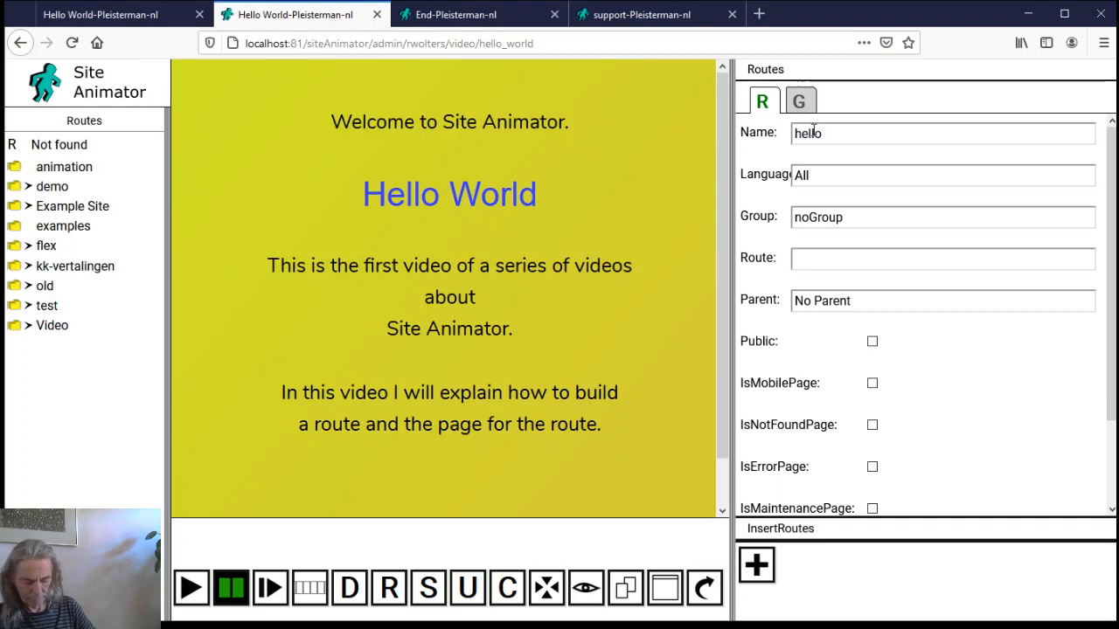
pyautogui.click(885, 214)
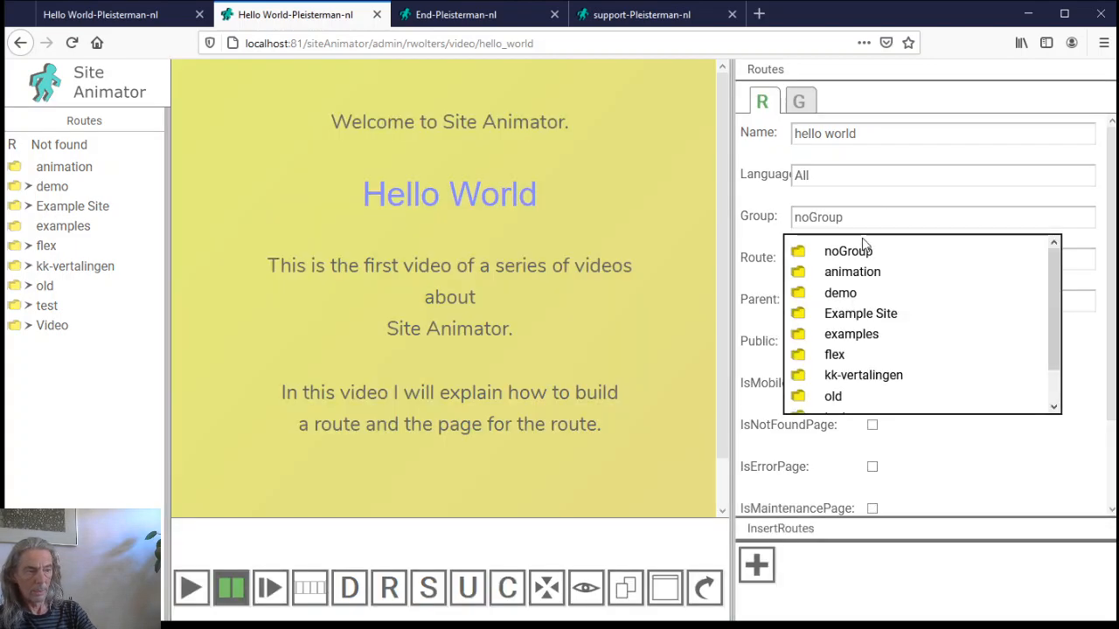
pyautogui.click(833, 336)
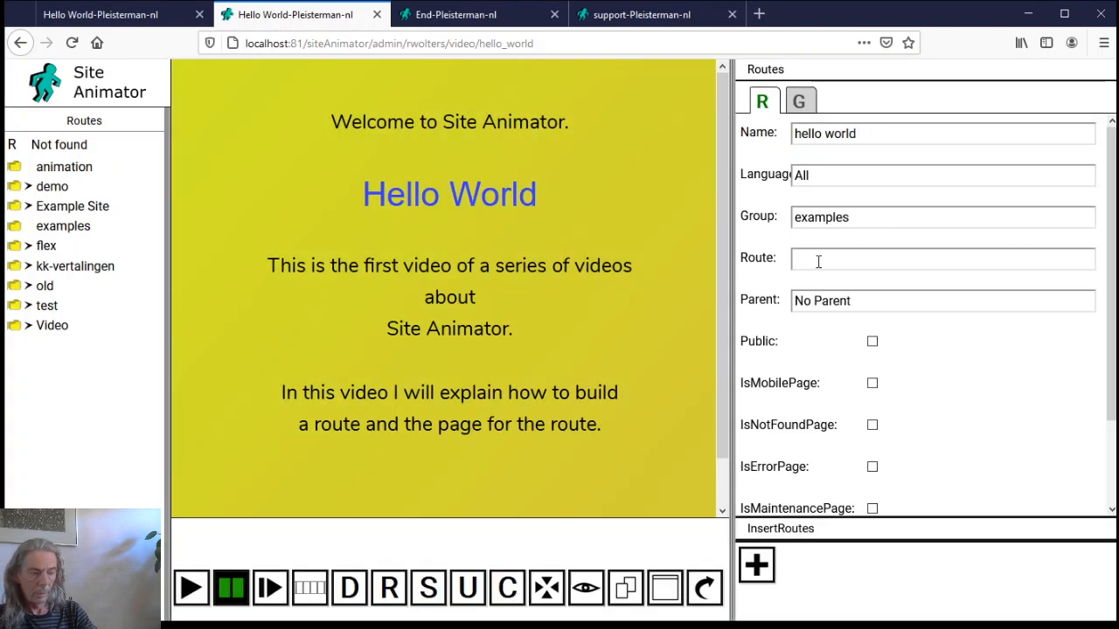
pyautogui.write('examples/hello_')
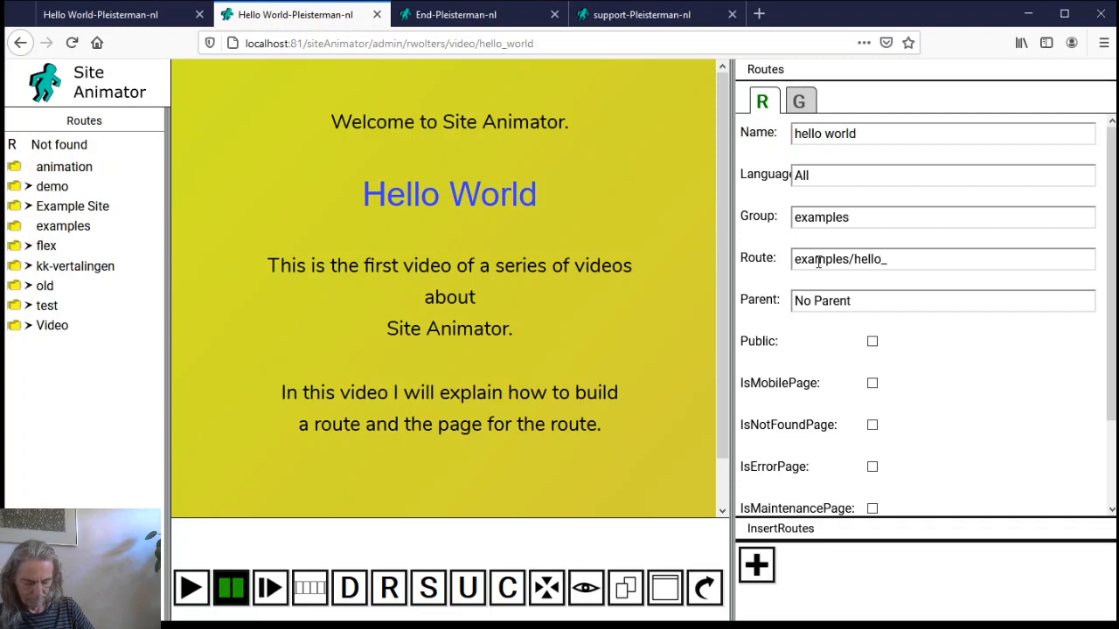
pyautogui.write('rld')
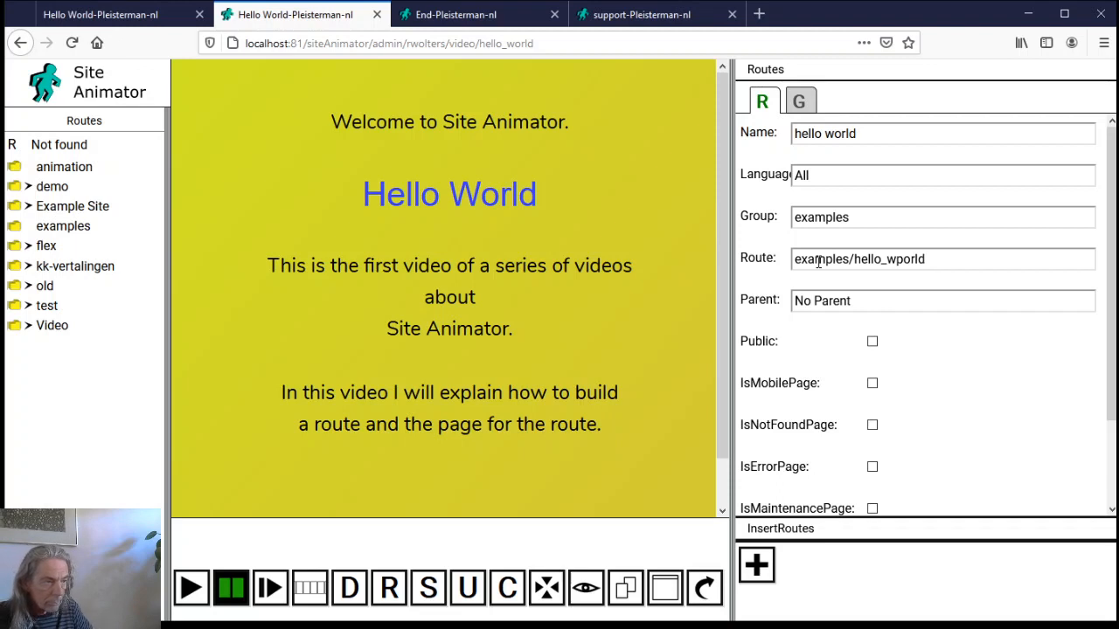
pyautogui.press('BackSpace')
pyautogui.press('BackSpace')
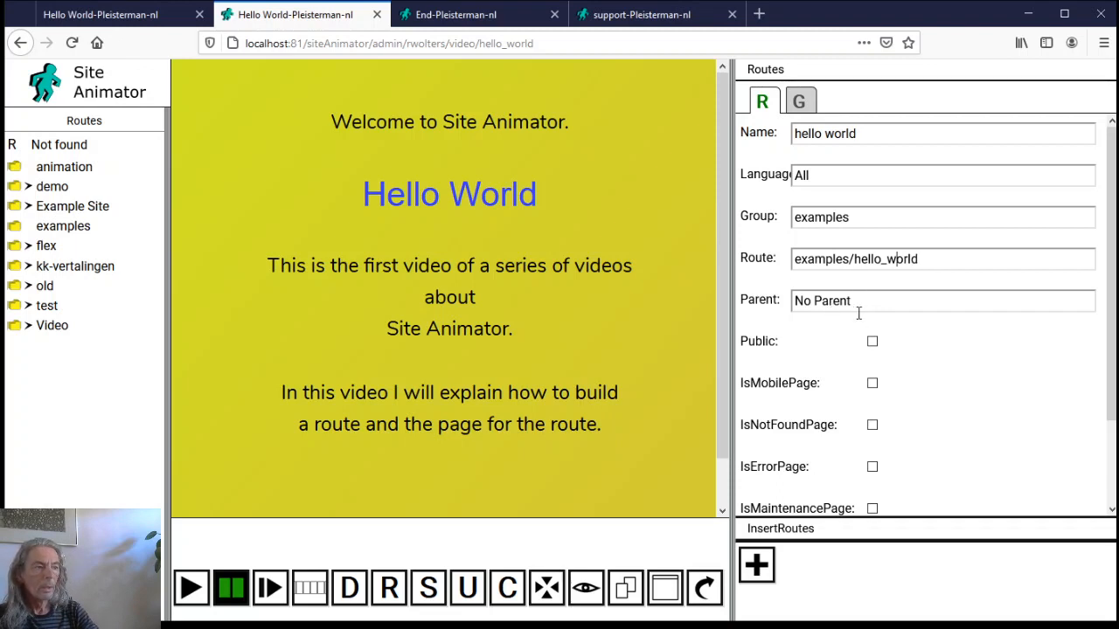
pyautogui.scroll(-2, 861, 384)
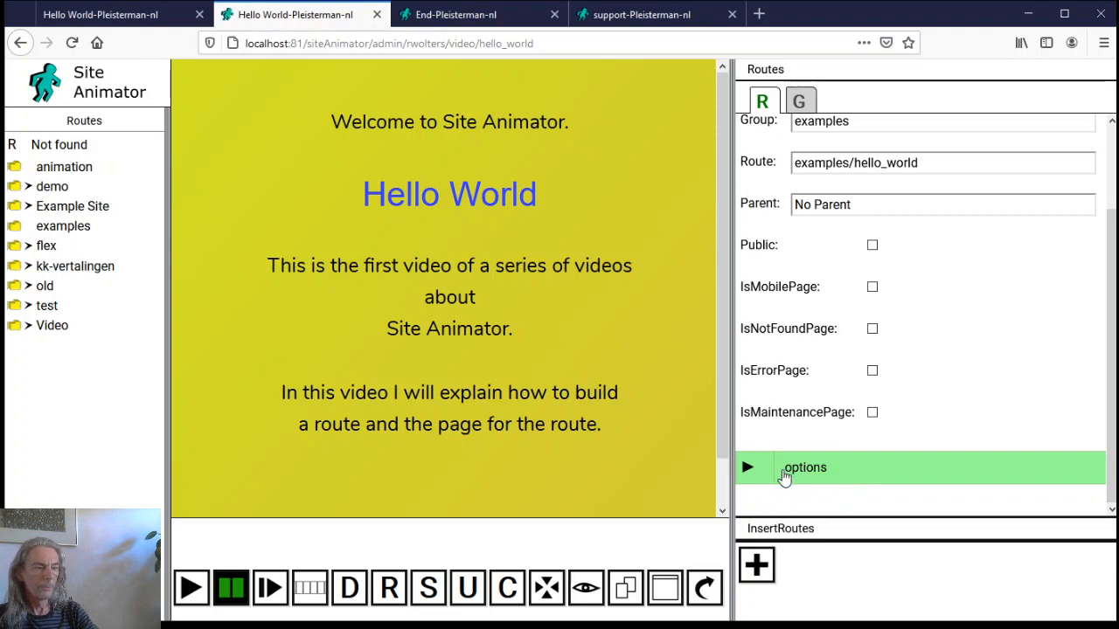
# Add the page option set to the route's options
pyautogui.click(764, 469)
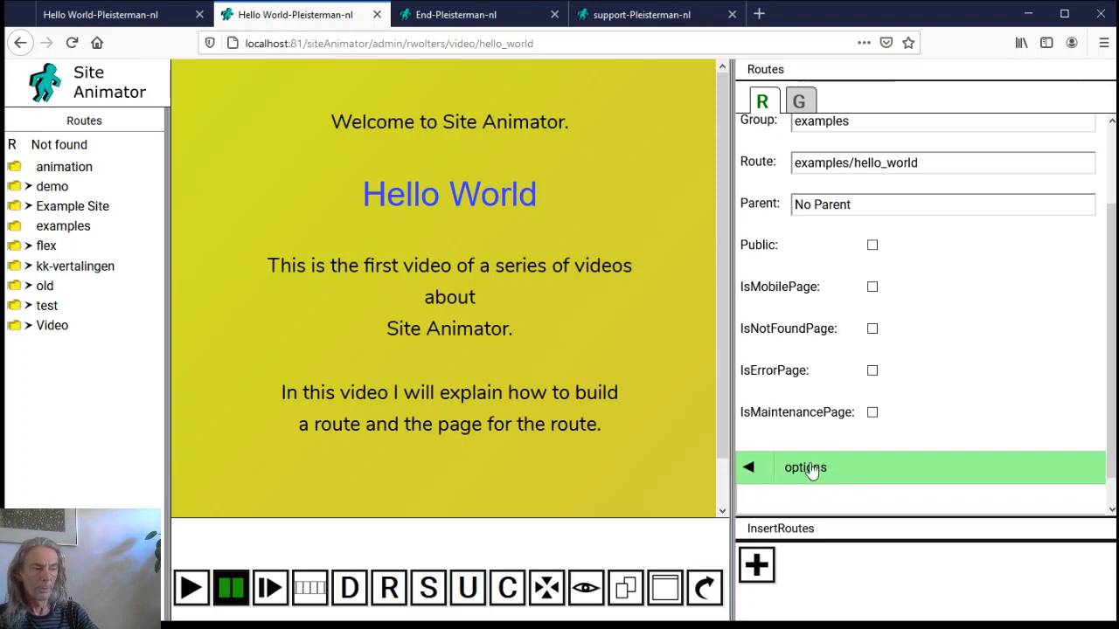
pyautogui.click(864, 447)
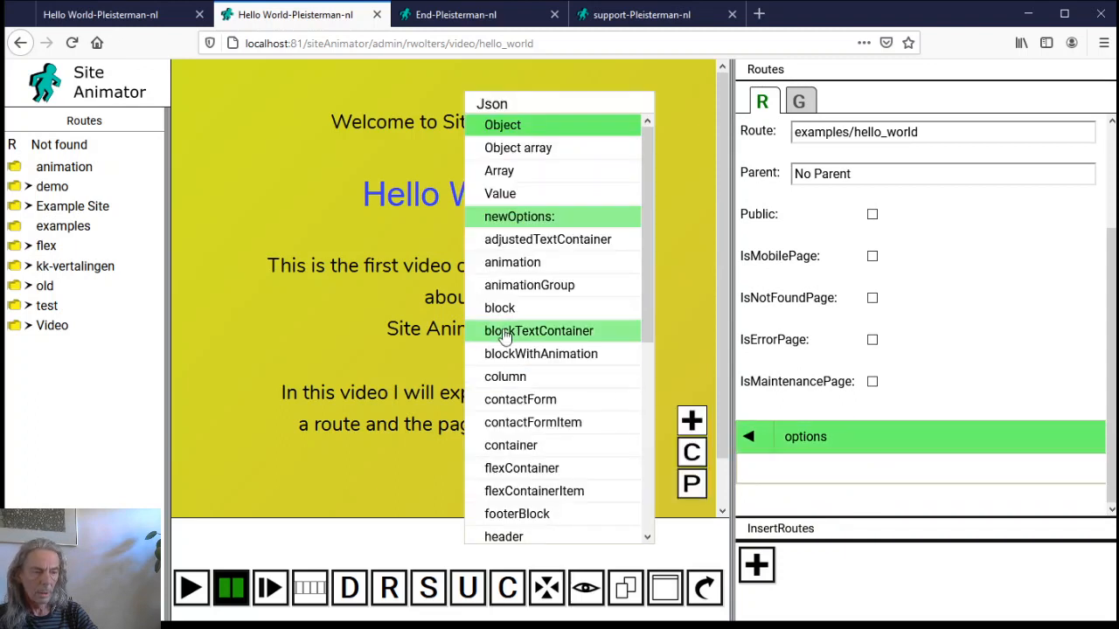
pyautogui.scroll(-2, 494, 473)
pyautogui.scroll(-2, 493, 471)
pyautogui.scroll(-1, 495, 491)
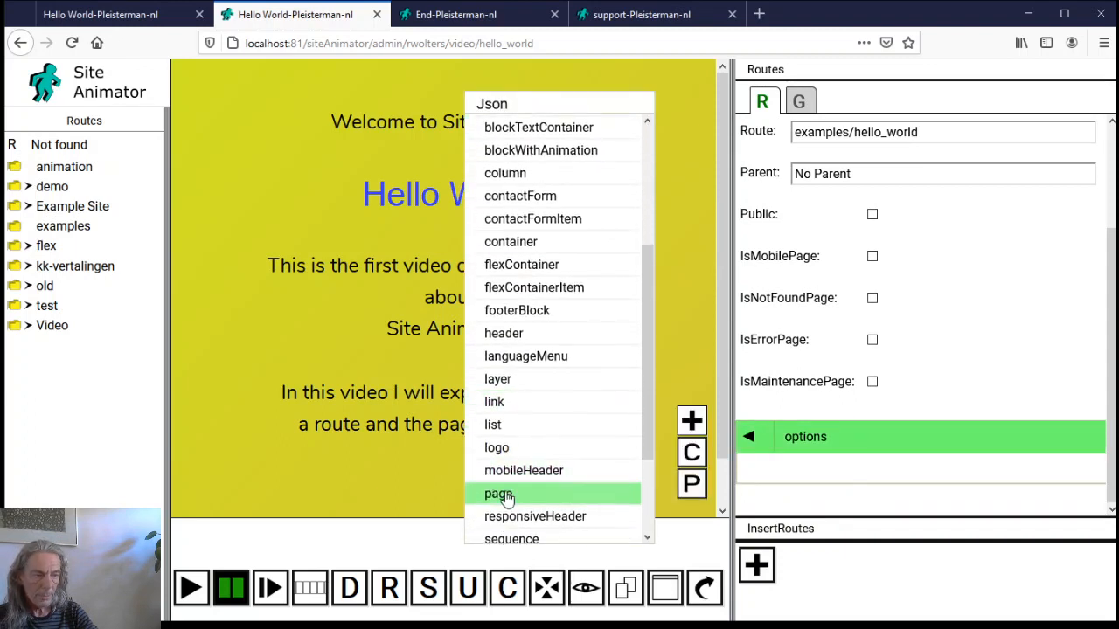
pyautogui.click(552, 490)
pyautogui.click(691, 419)
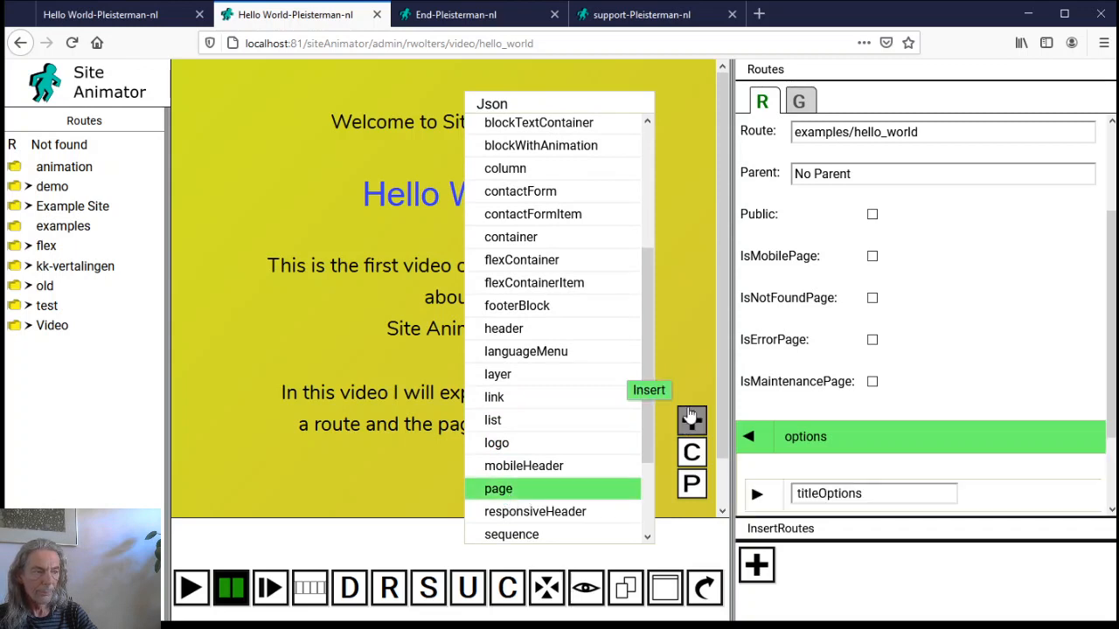
# Set the titleOptions text to 'Hello World' and save the route
pyautogui.scroll(-2, 749, 457)
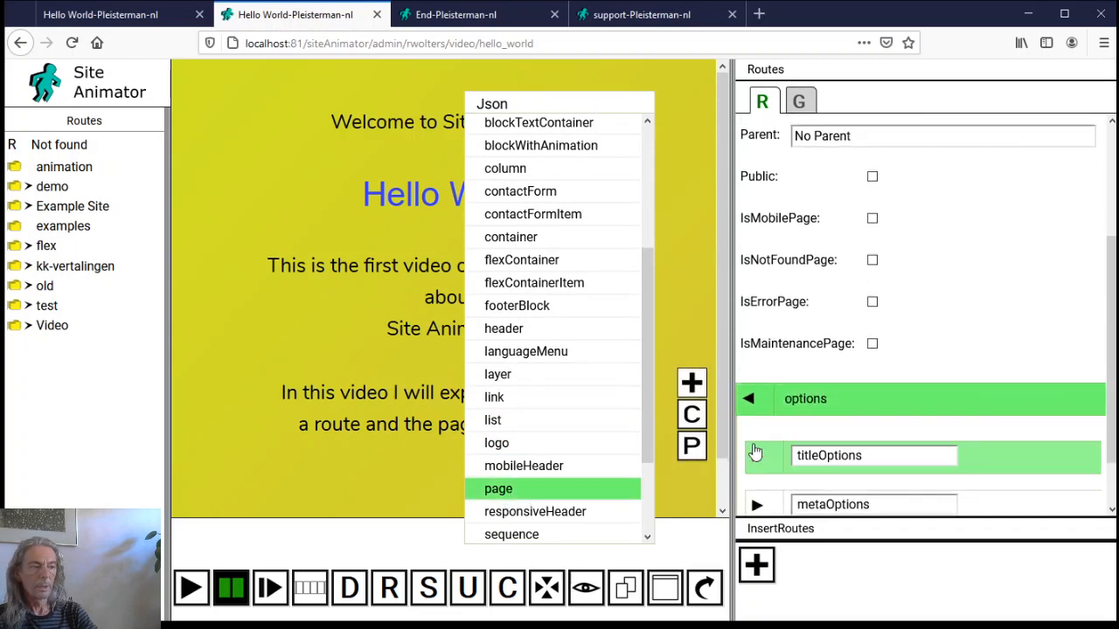
pyautogui.click(757, 398)
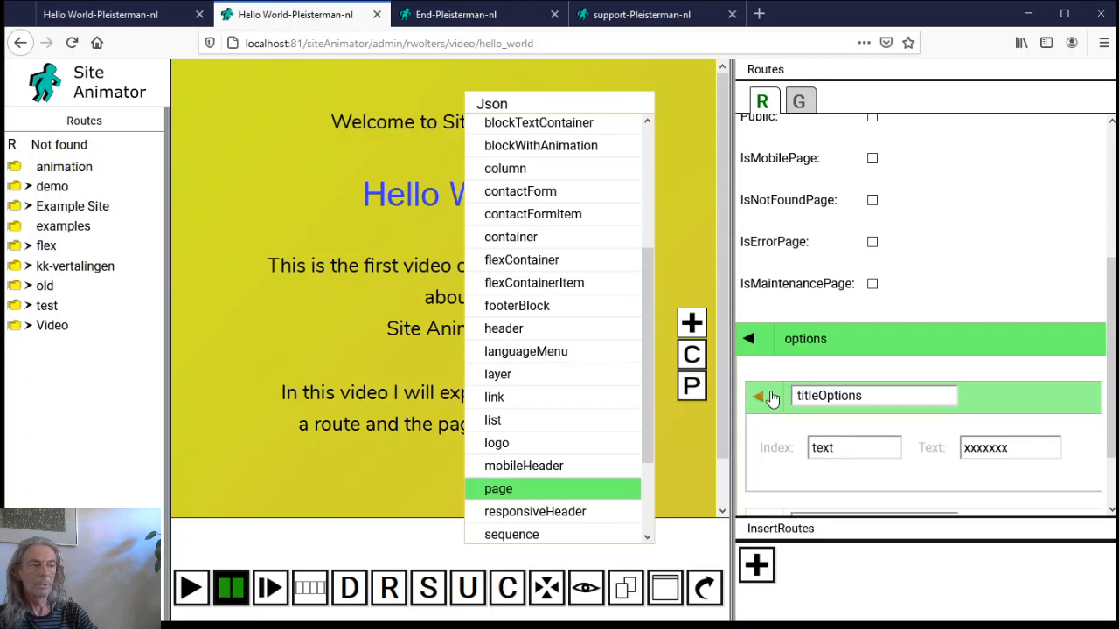
pyautogui.doubleClick(1031, 449)
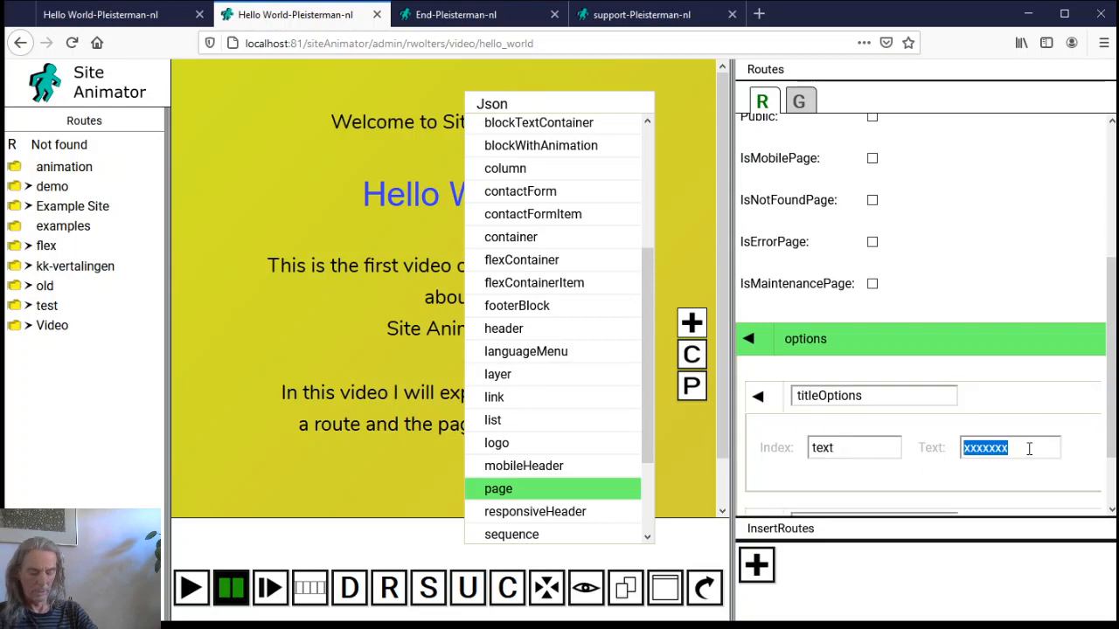
pyautogui.write('Hello')
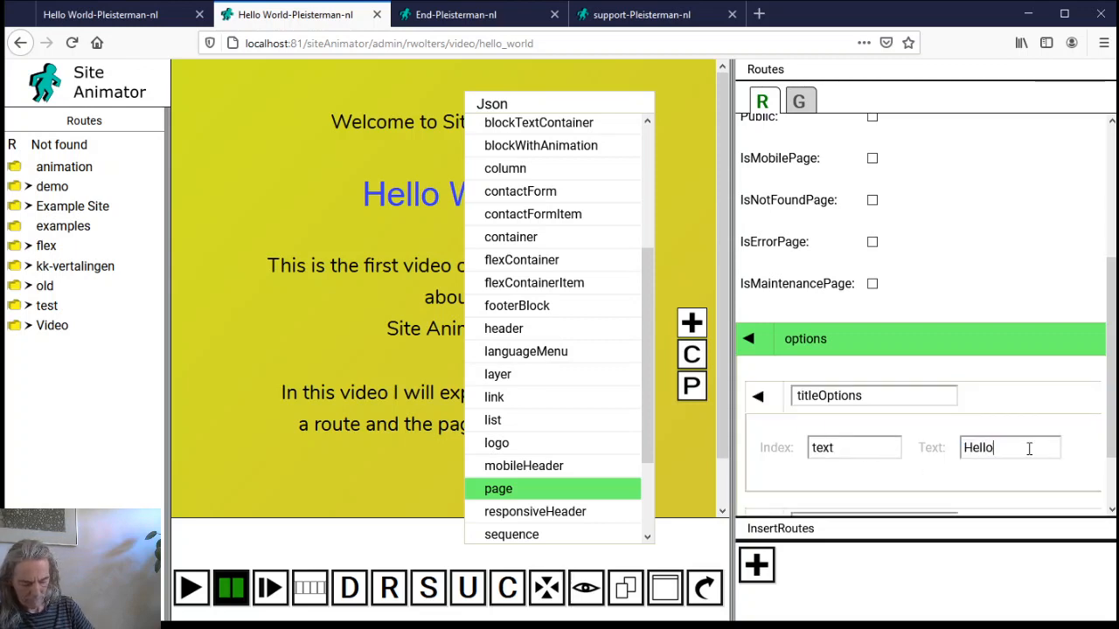
pyautogui.write(' World')
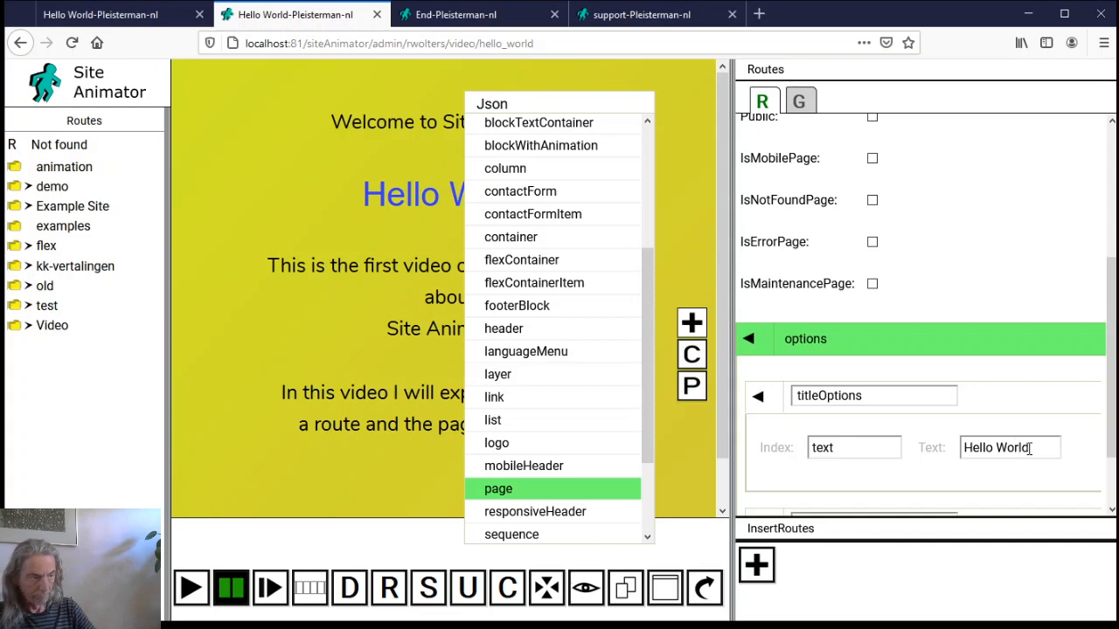
pyautogui.click(757, 565)
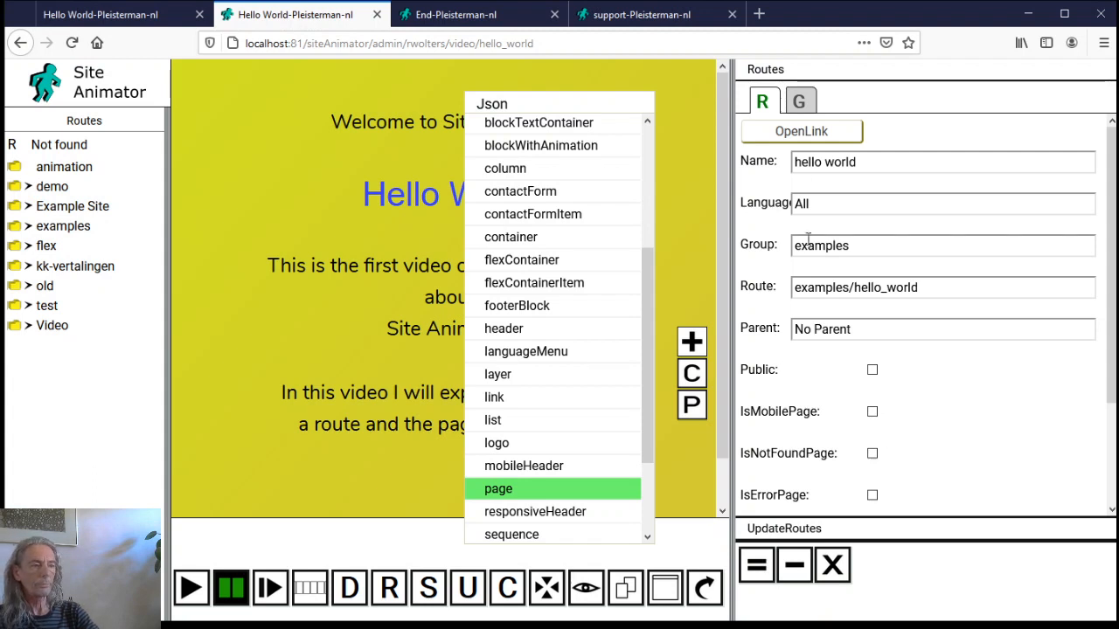
# Open the hello world route's page, toggling the hide non-public items setting
pyautogui.click(845, 131)
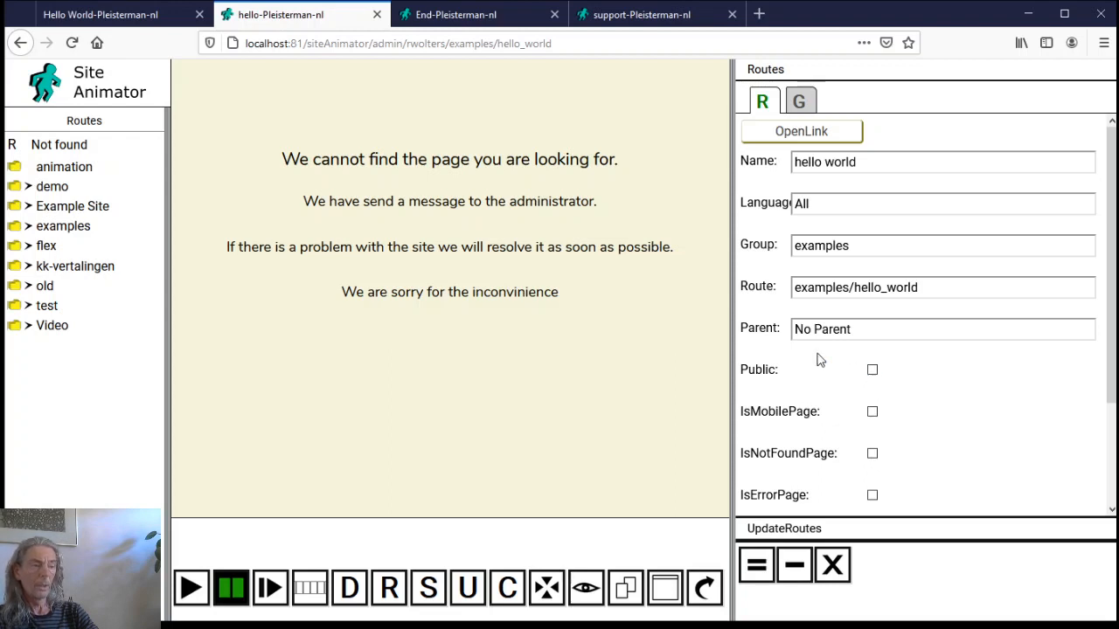
pyautogui.click(585, 595)
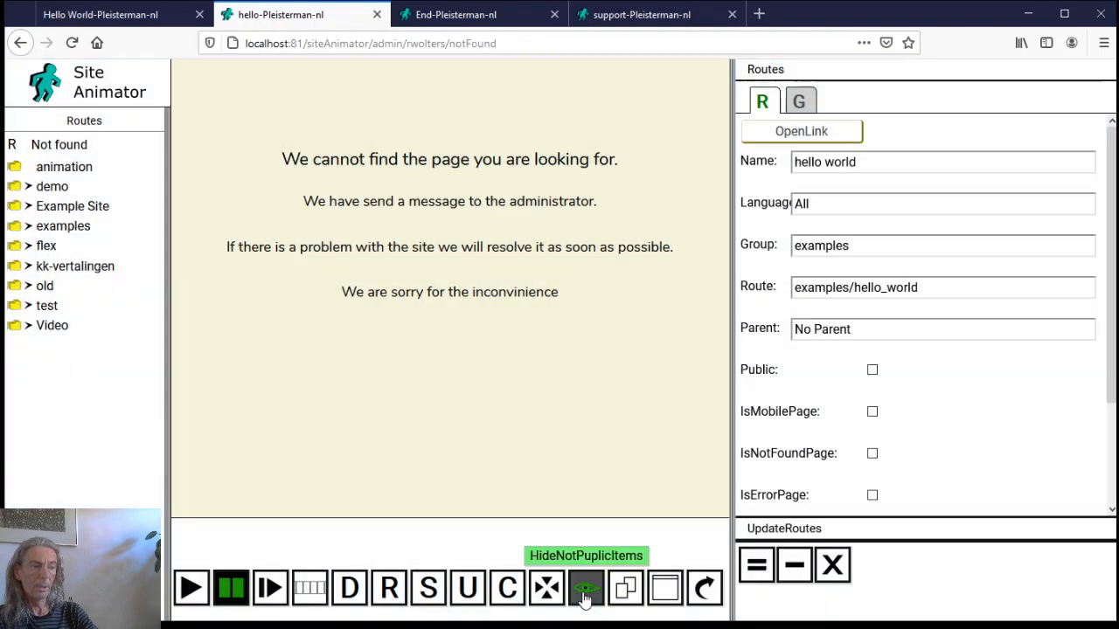
pyautogui.click(801, 131)
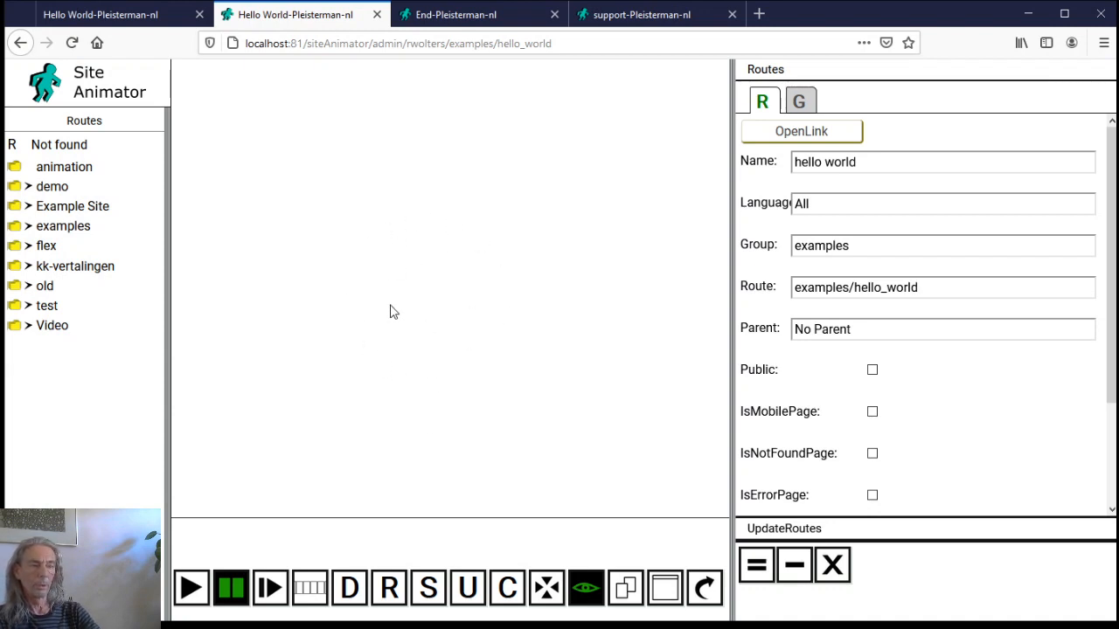
# Check that the page address reads examples/hello_world
pyautogui.click(476, 58)
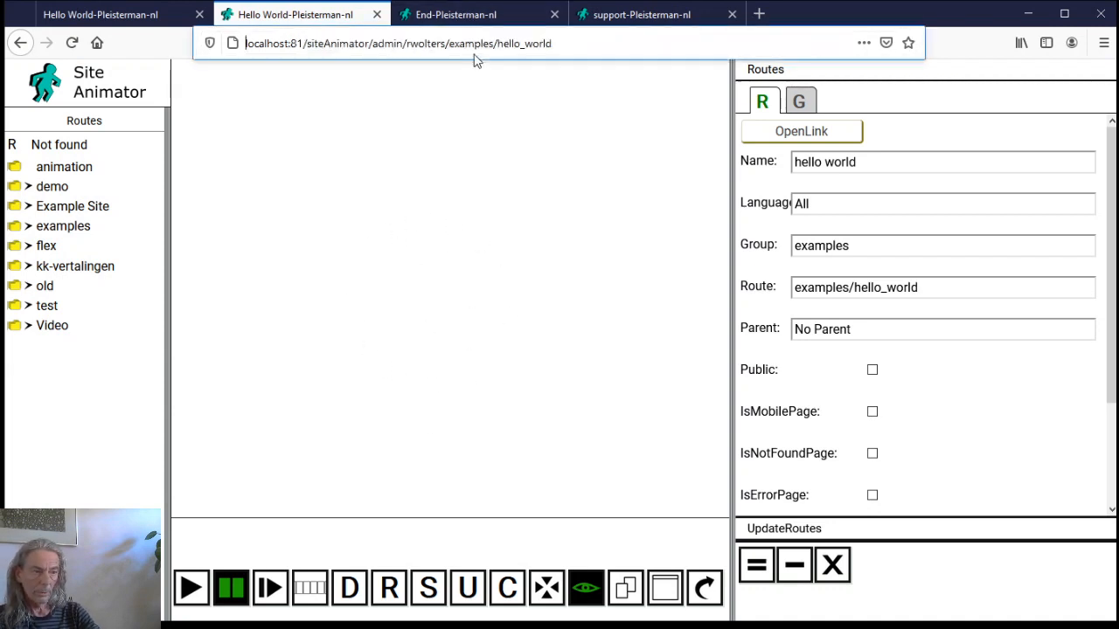
pyautogui.doubleClick(470, 42)
pyautogui.click(535, 42)
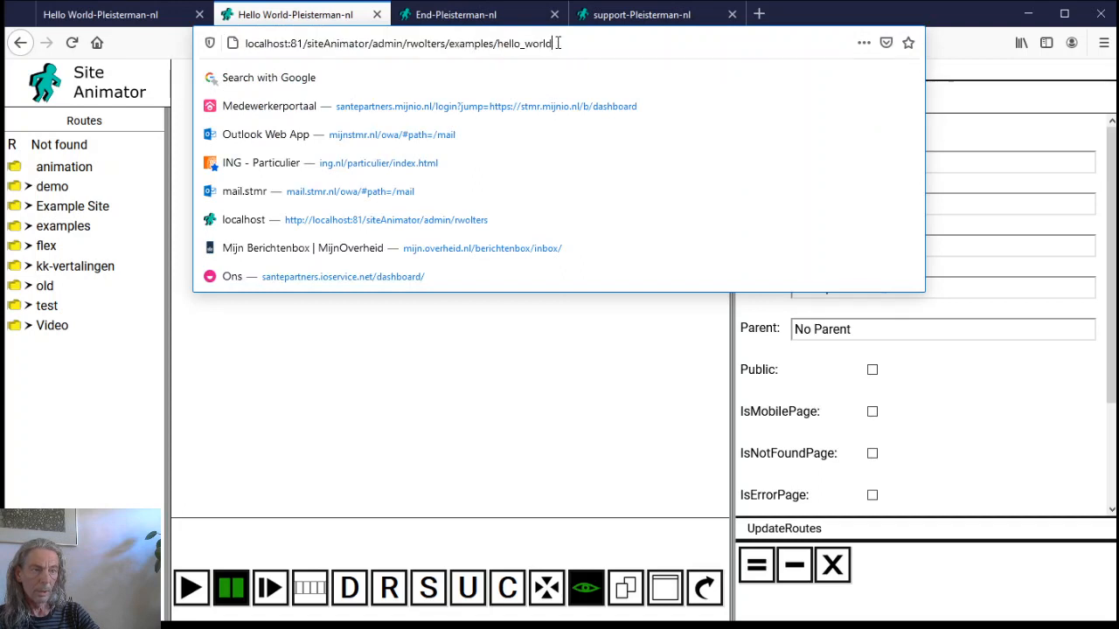
pyautogui.doubleClick(539, 43)
pyautogui.click(499, 329)
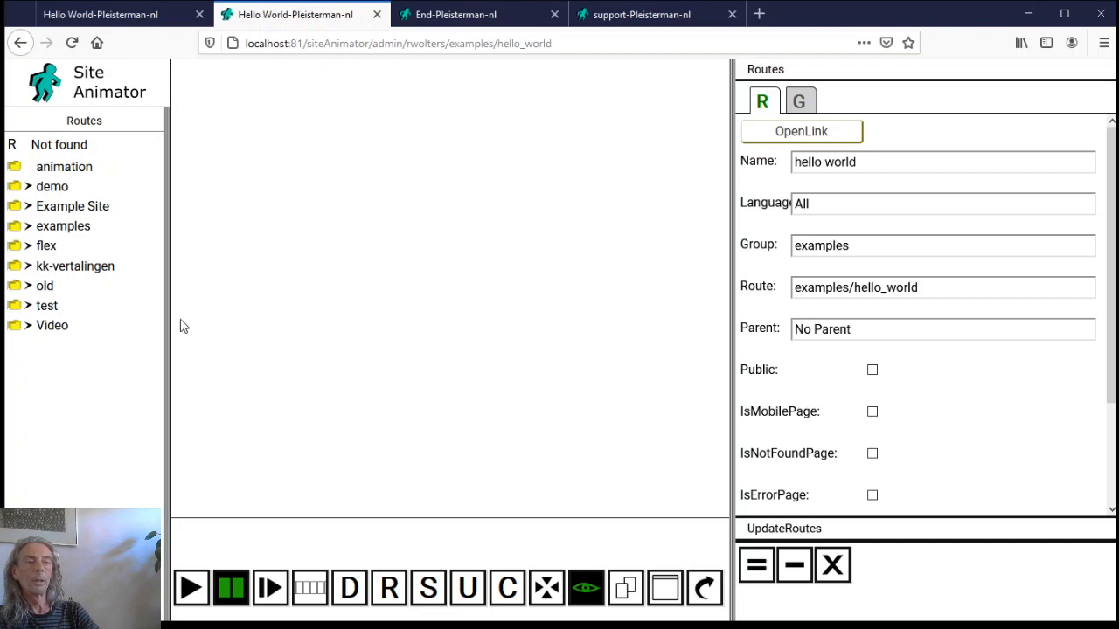
pyautogui.moveTo(398, 588)
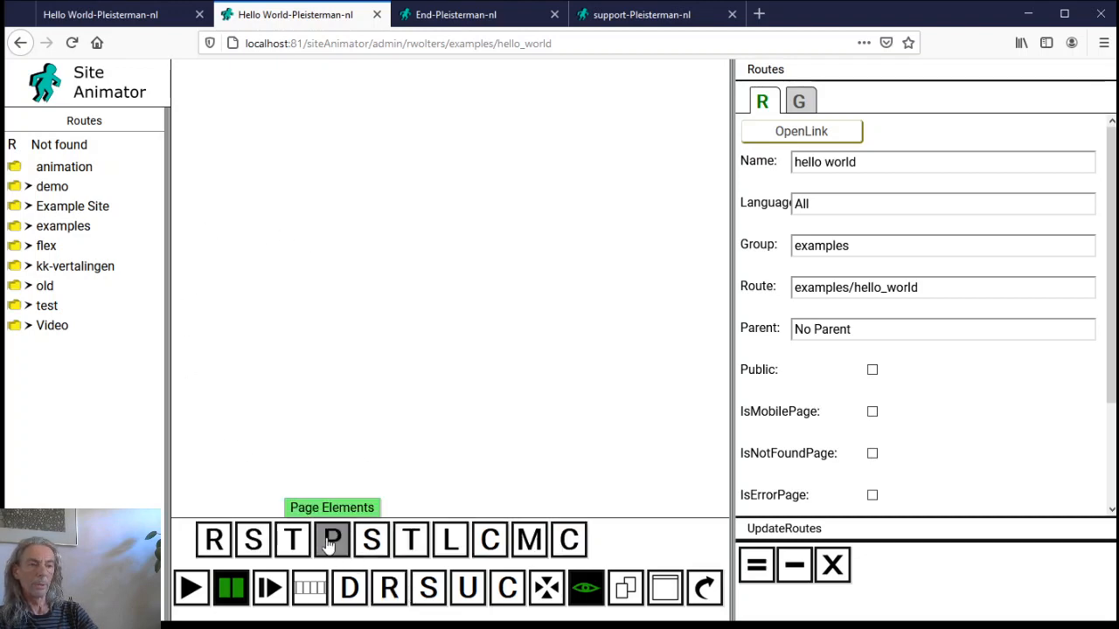
# Make the 'container' element public, keeping hello world as its parent
pyautogui.click(332, 542)
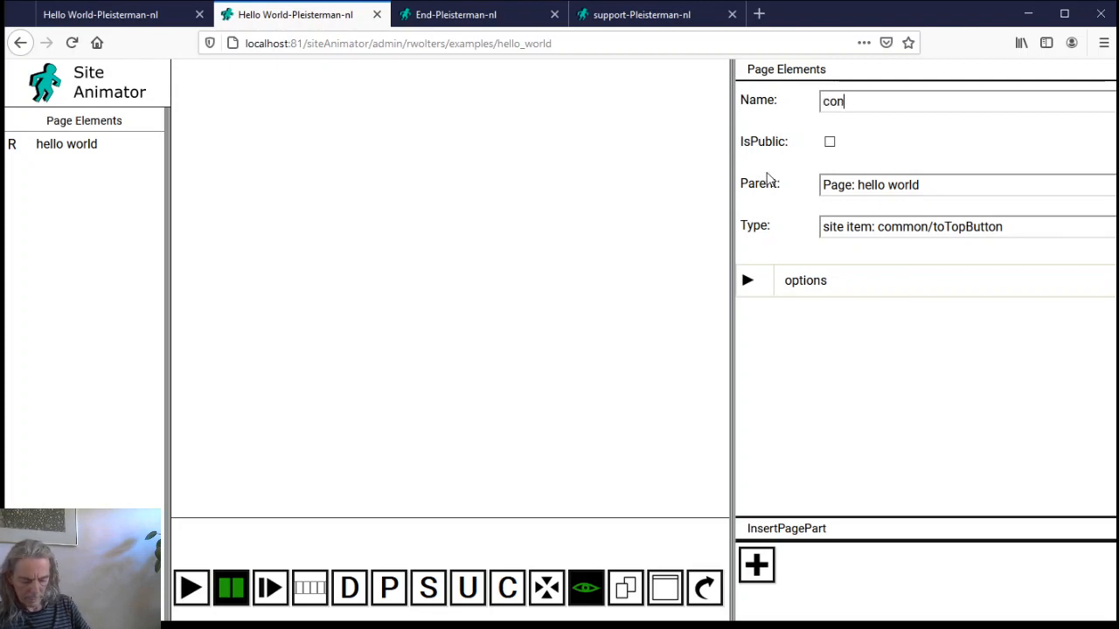
pyautogui.write('tainer')
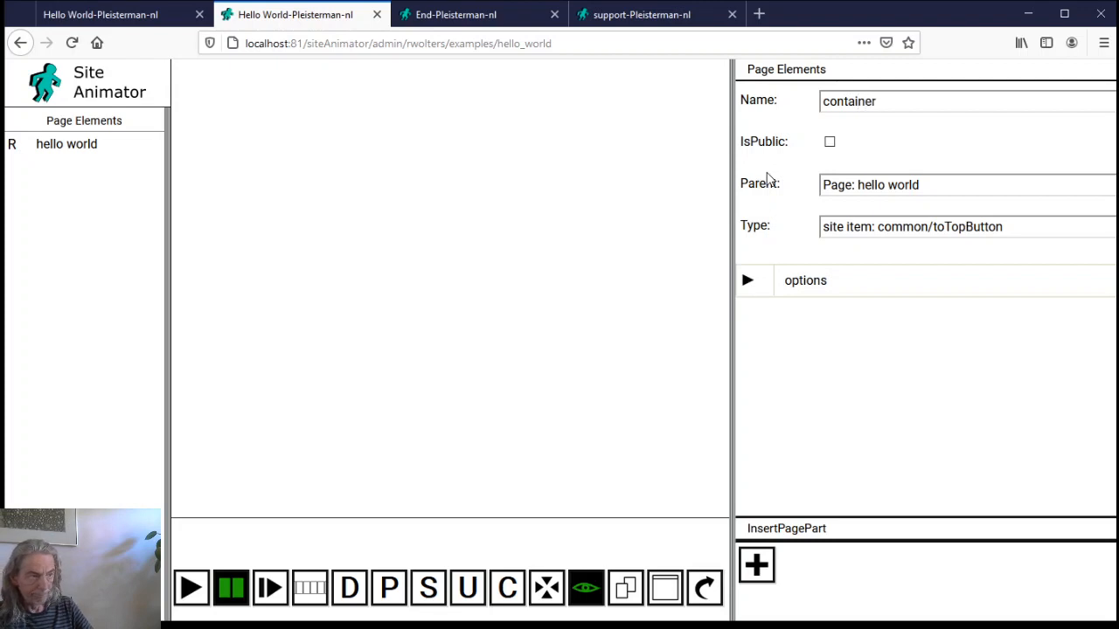
pyautogui.click(829, 142)
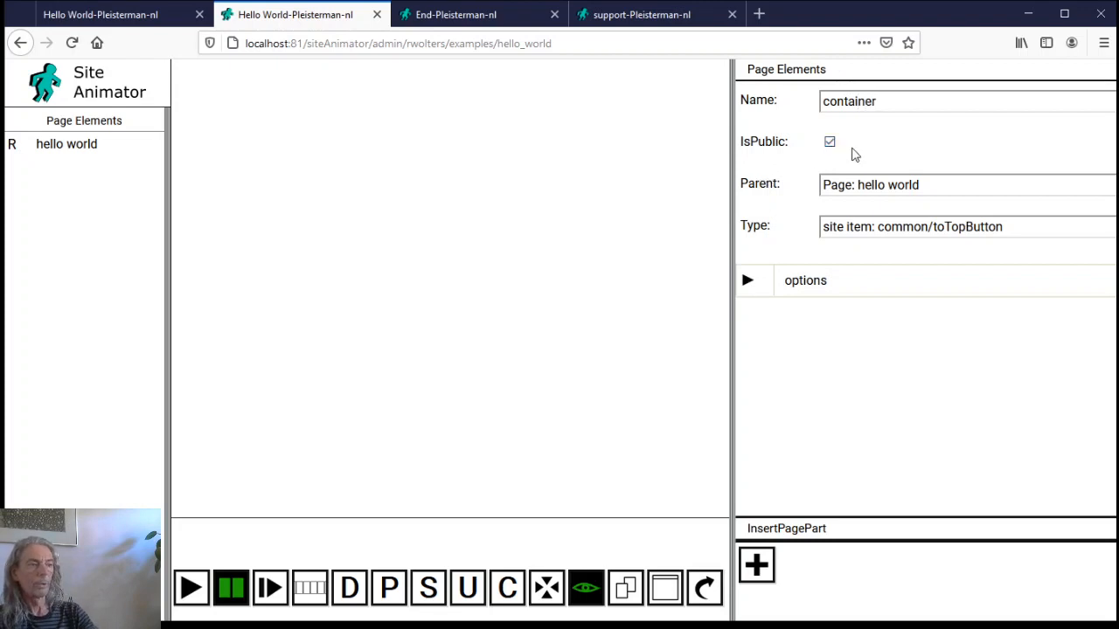
pyautogui.click(861, 188)
pyautogui.click(862, 188)
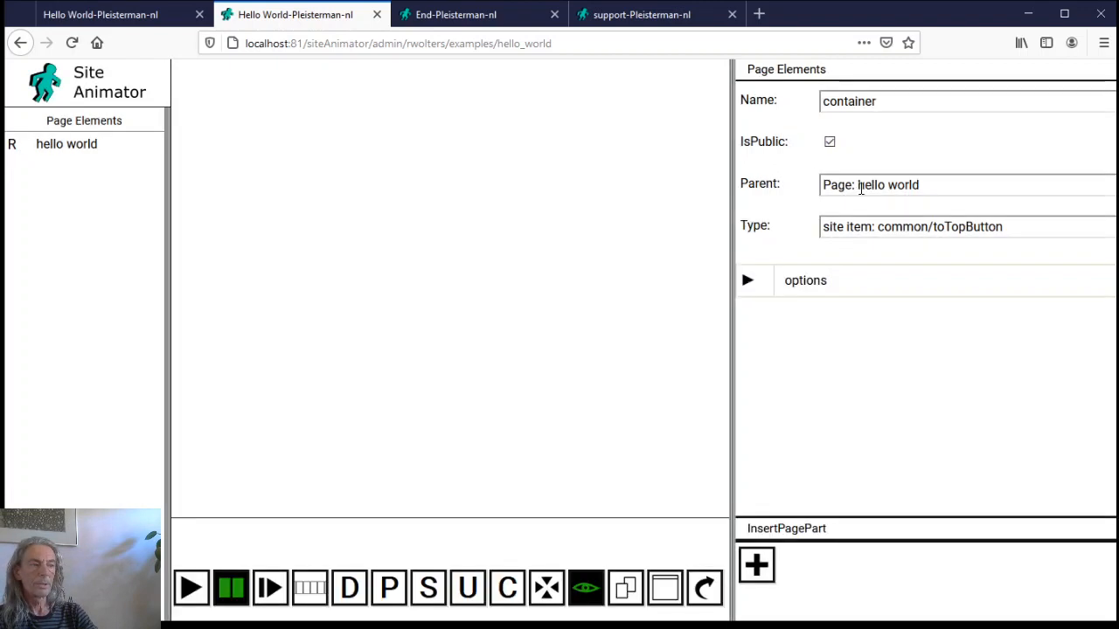
pyautogui.click(865, 226)
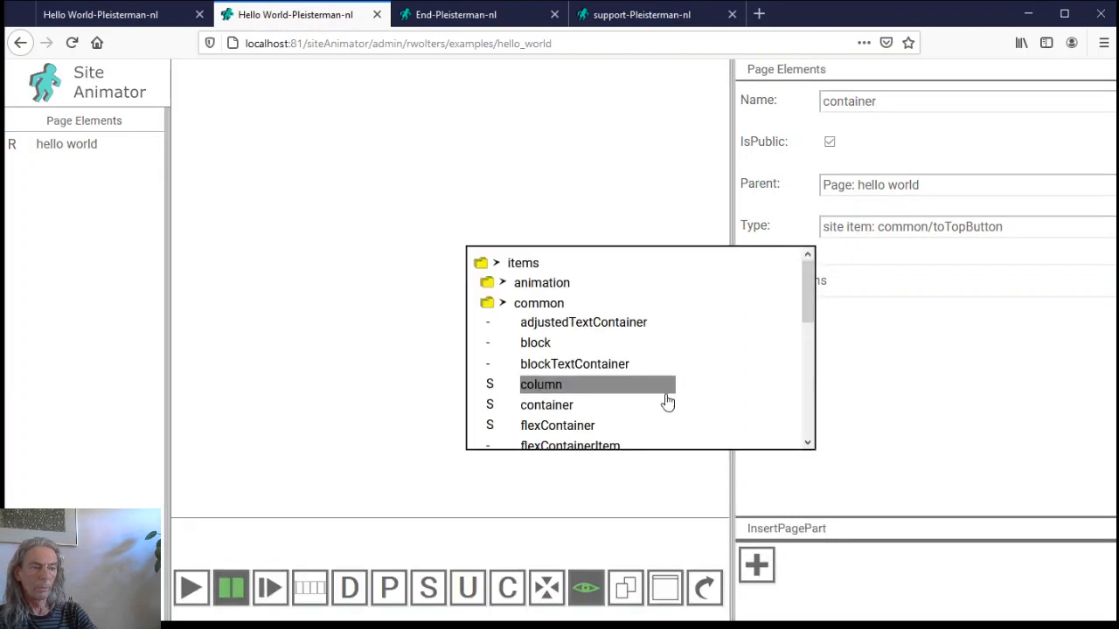
# Set the element type to common/container and insert the container option set
pyautogui.click(567, 406)
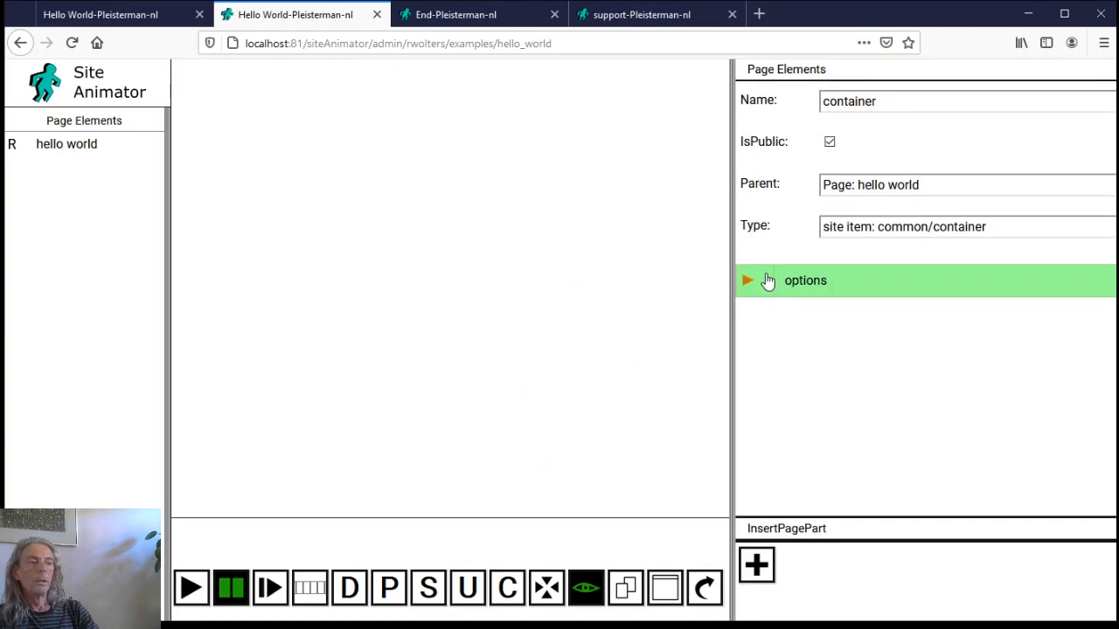
pyautogui.click(764, 284)
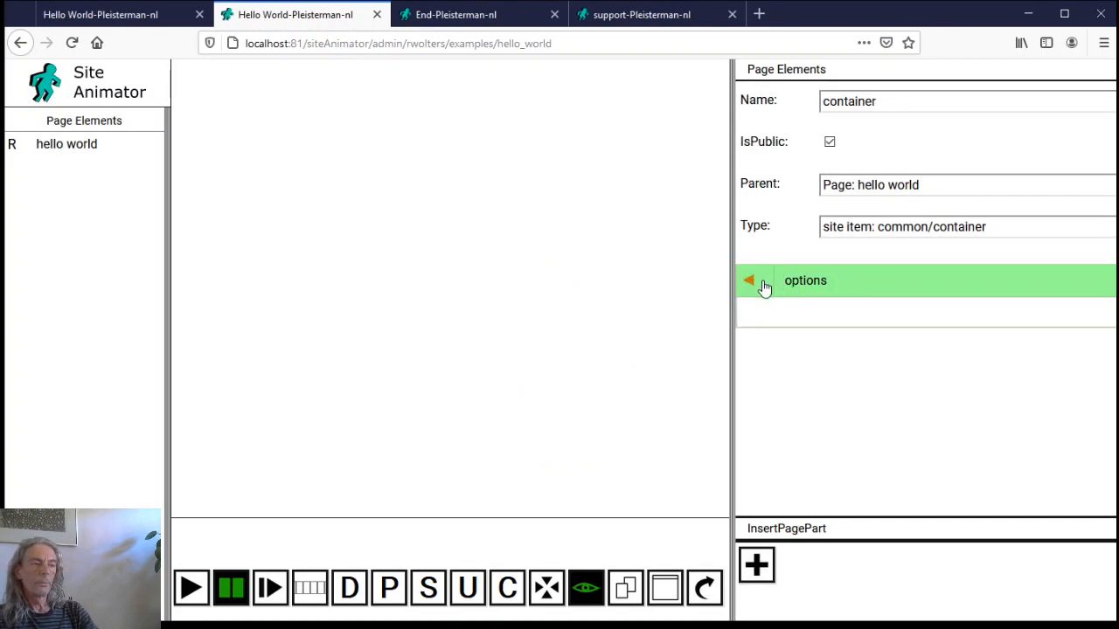
pyautogui.click(842, 292)
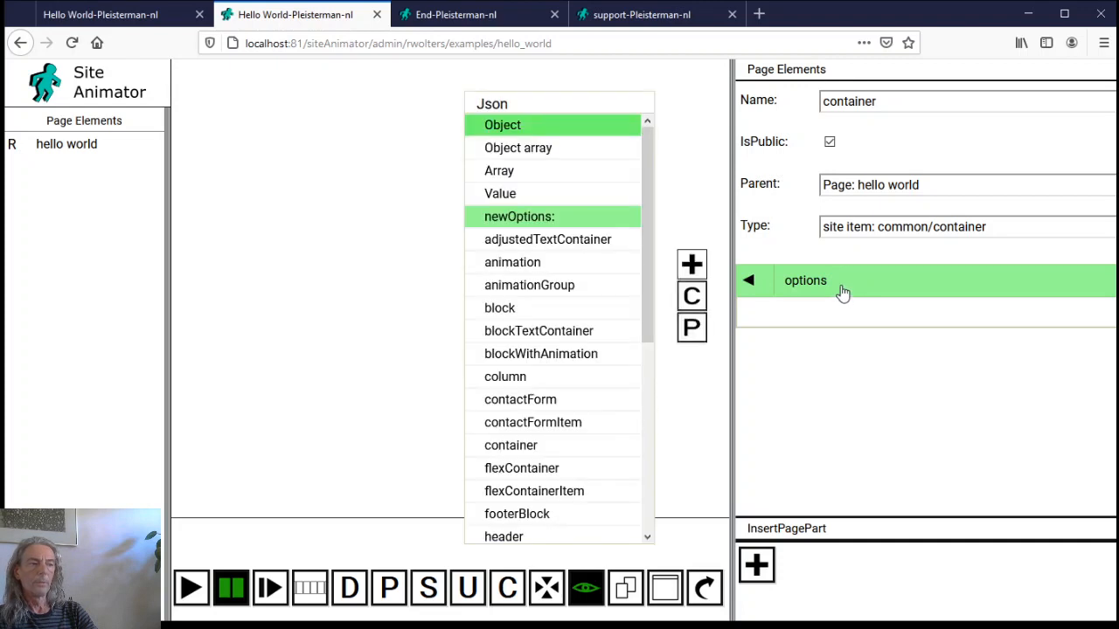
pyautogui.click(528, 447)
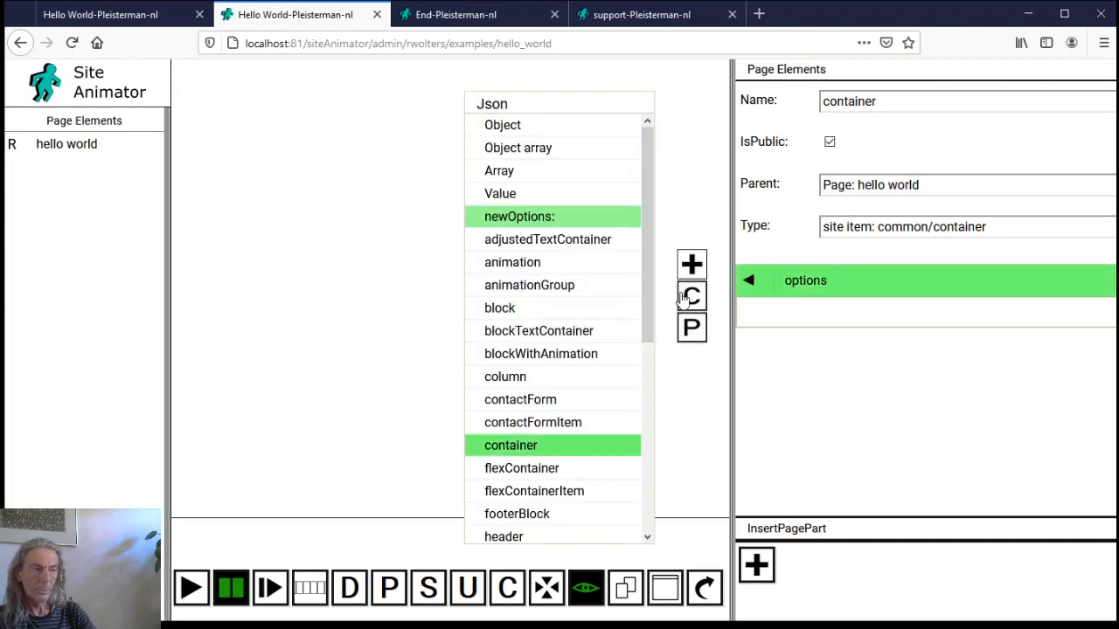
pyautogui.click(692, 266)
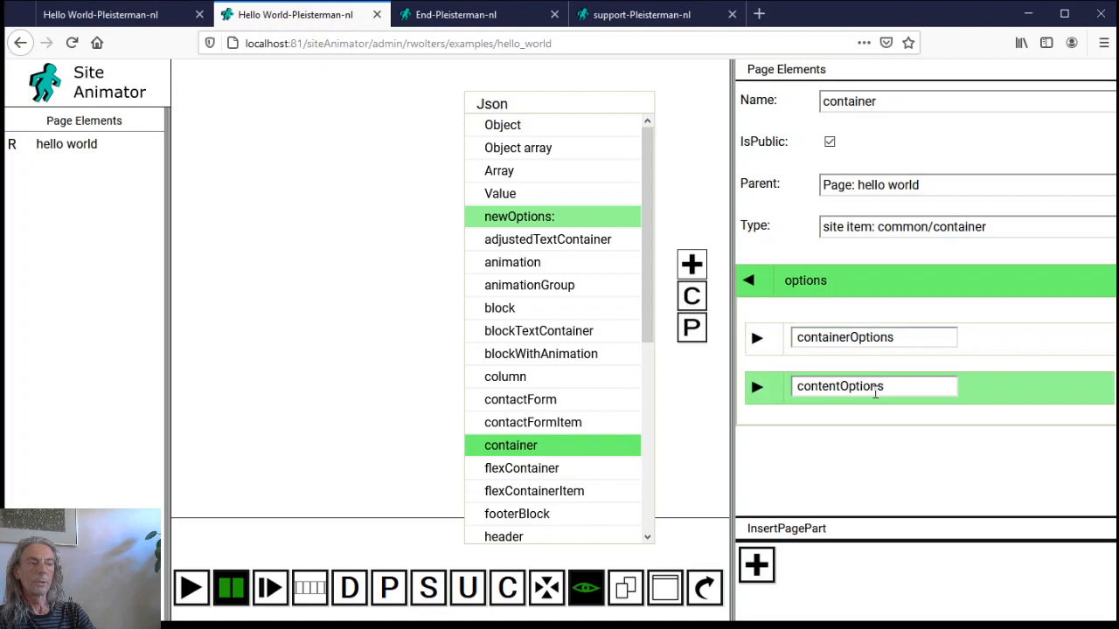
pyautogui.click(760, 387)
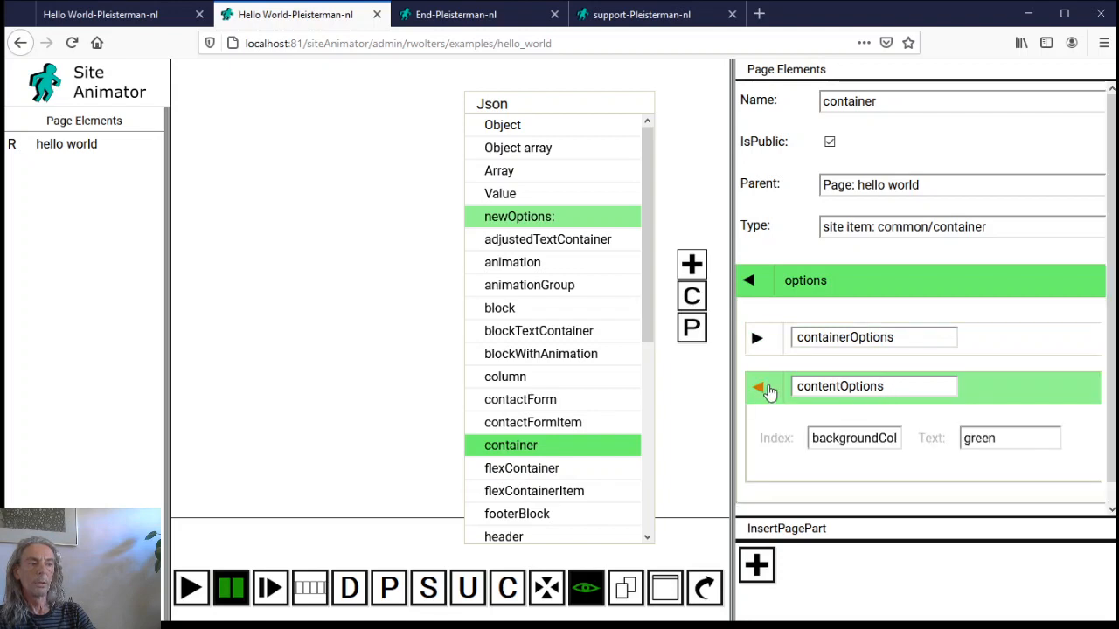
pyautogui.click(829, 388)
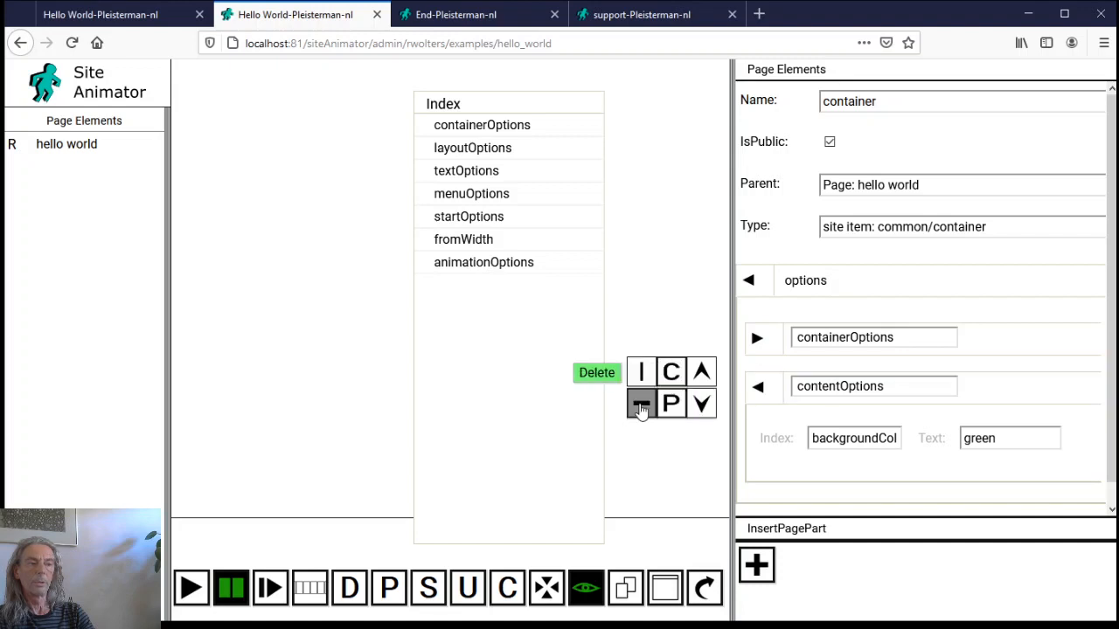
# Delete contentOptions, review the fullWidth layout settings, and insert the container under hello world
pyautogui.click(641, 404)
pyautogui.click(761, 341)
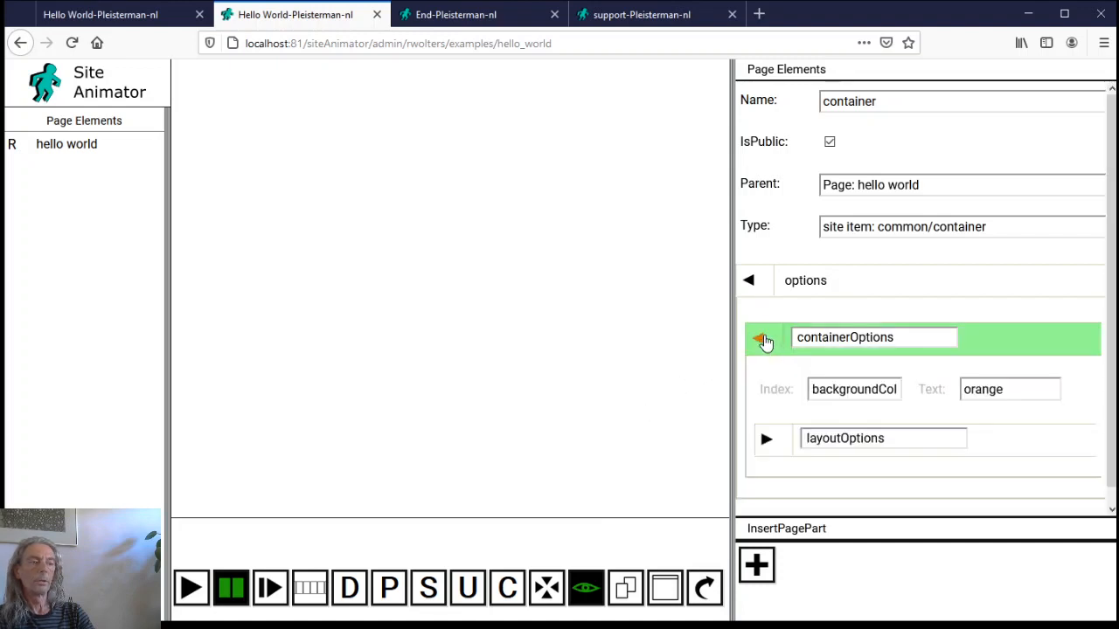
pyautogui.click(770, 443)
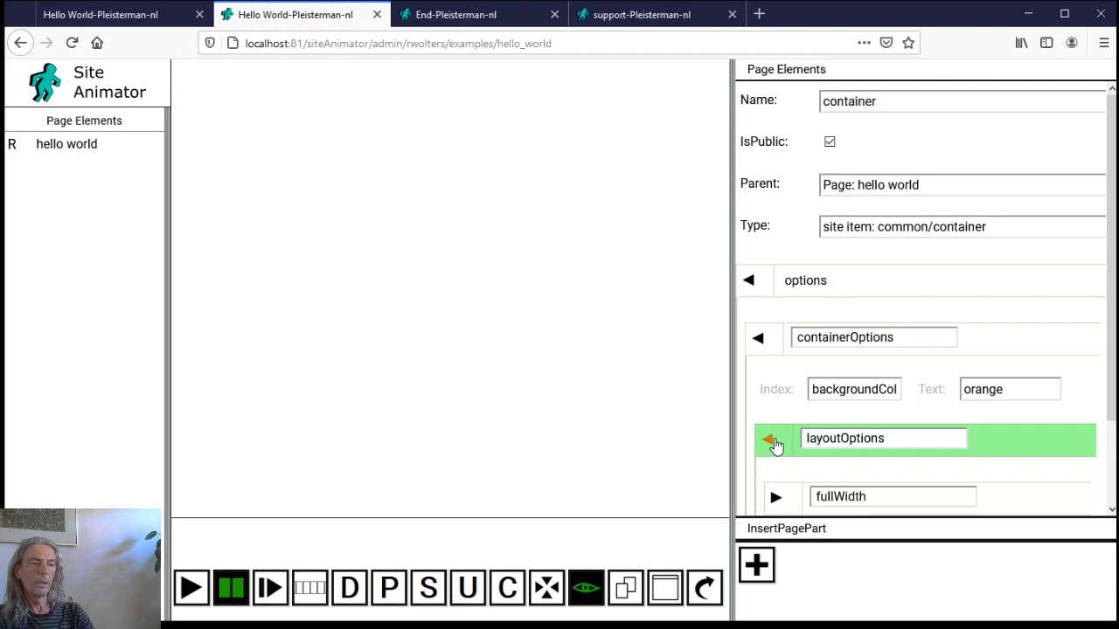
pyautogui.scroll(-2, 774, 444)
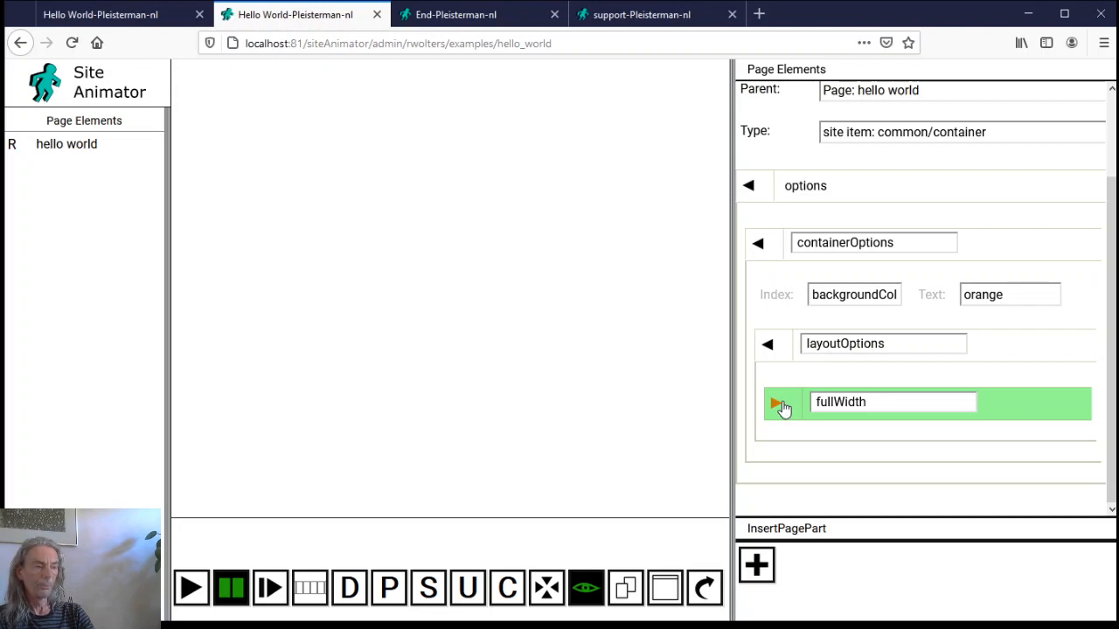
pyautogui.click(777, 404)
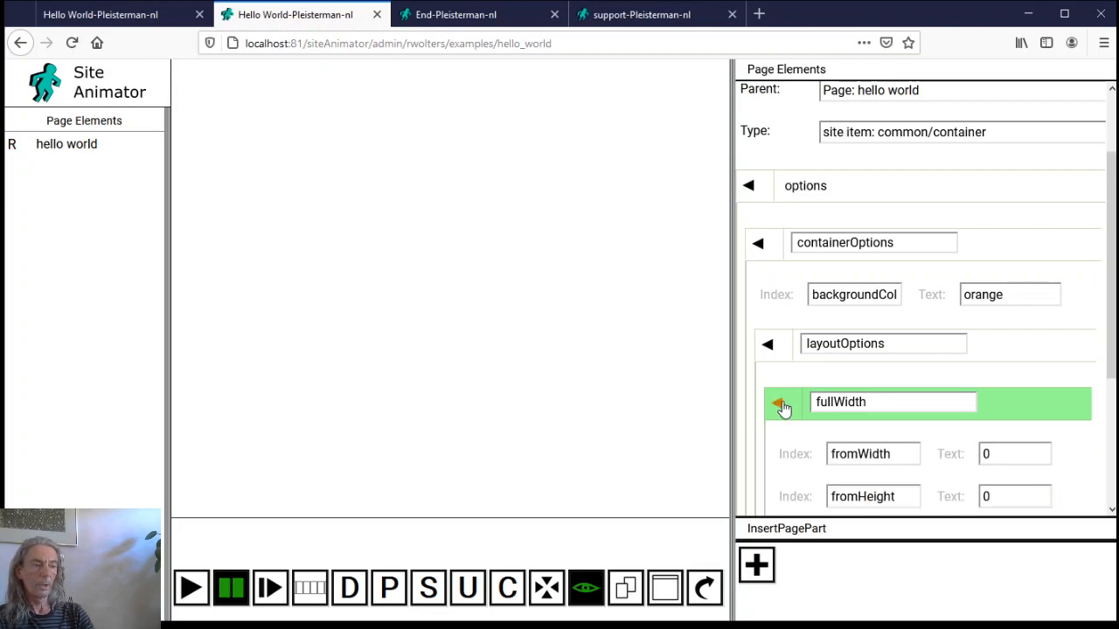
pyautogui.scroll(-2, 782, 407)
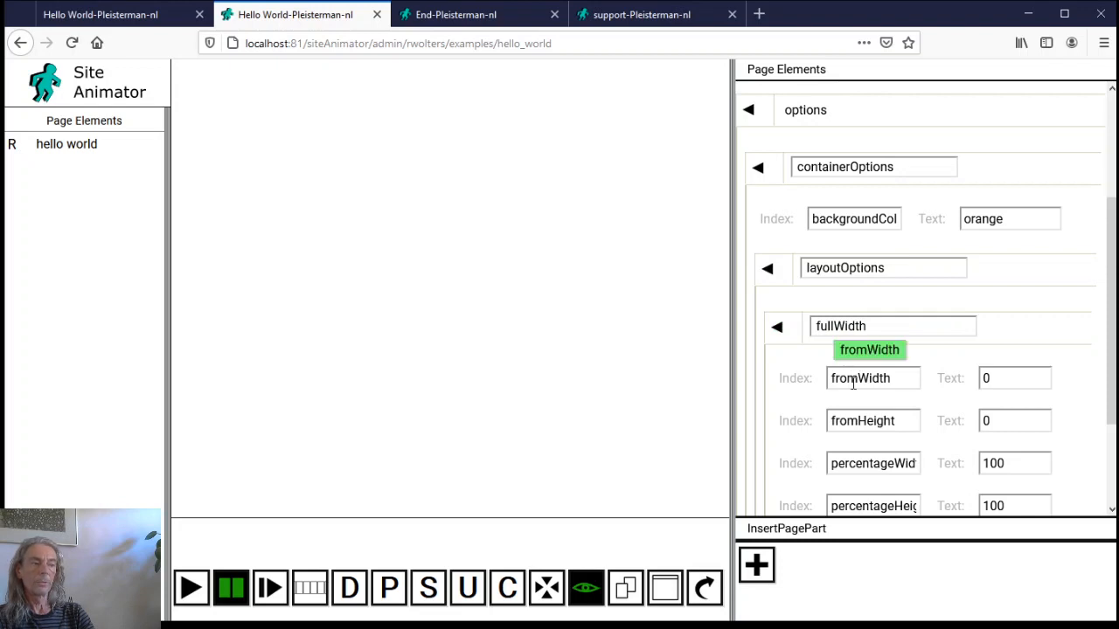
pyautogui.scroll(-2, 894, 446)
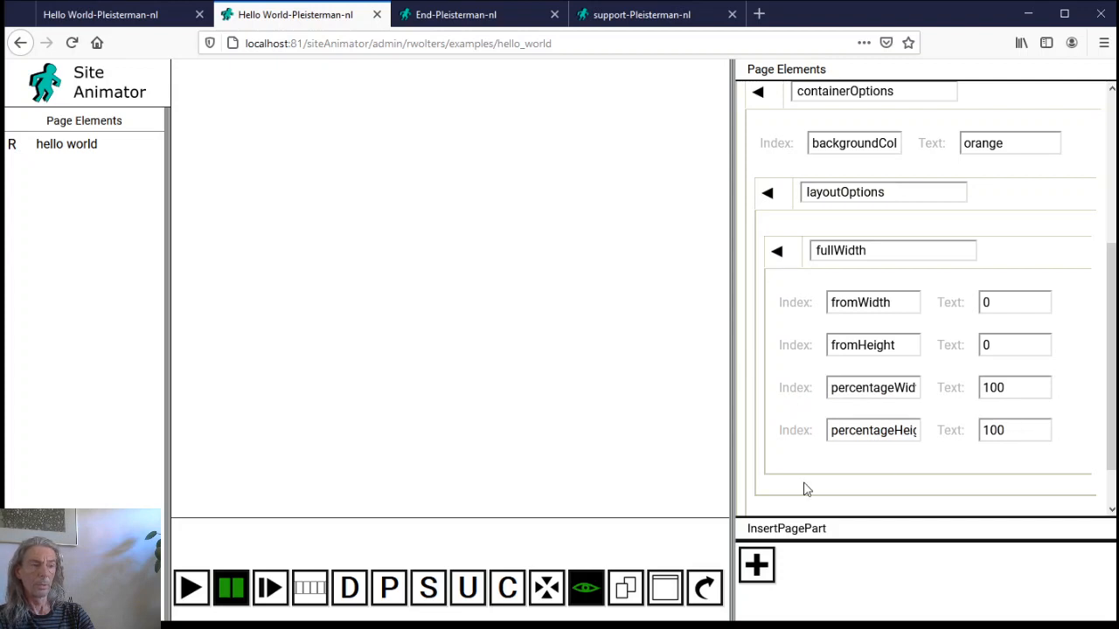
pyautogui.scroll(3, 805, 488)
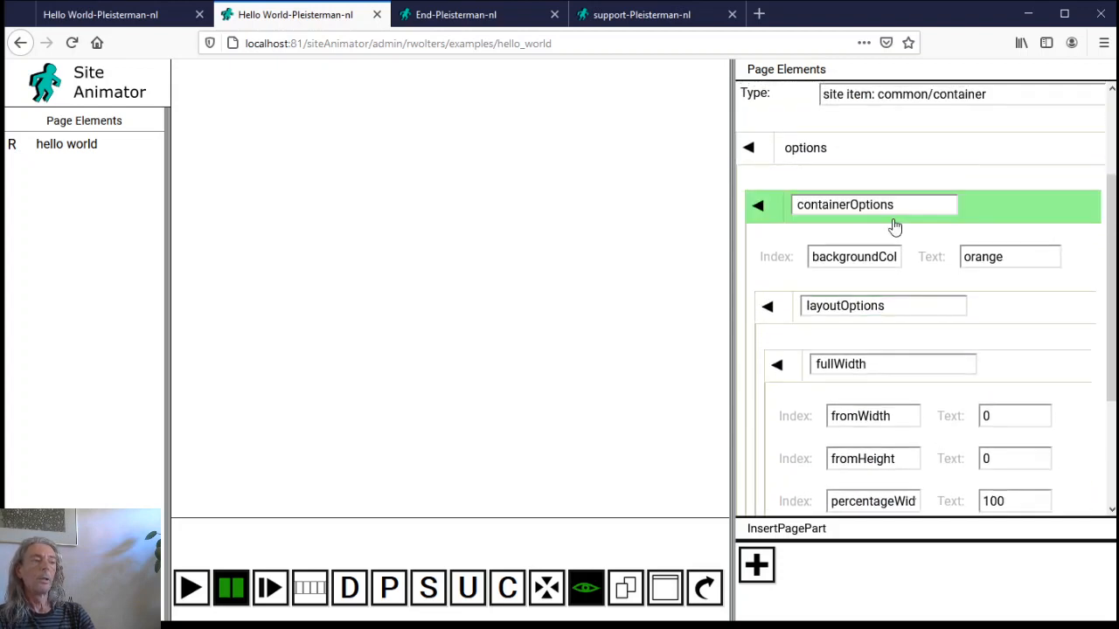
pyautogui.click(757, 564)
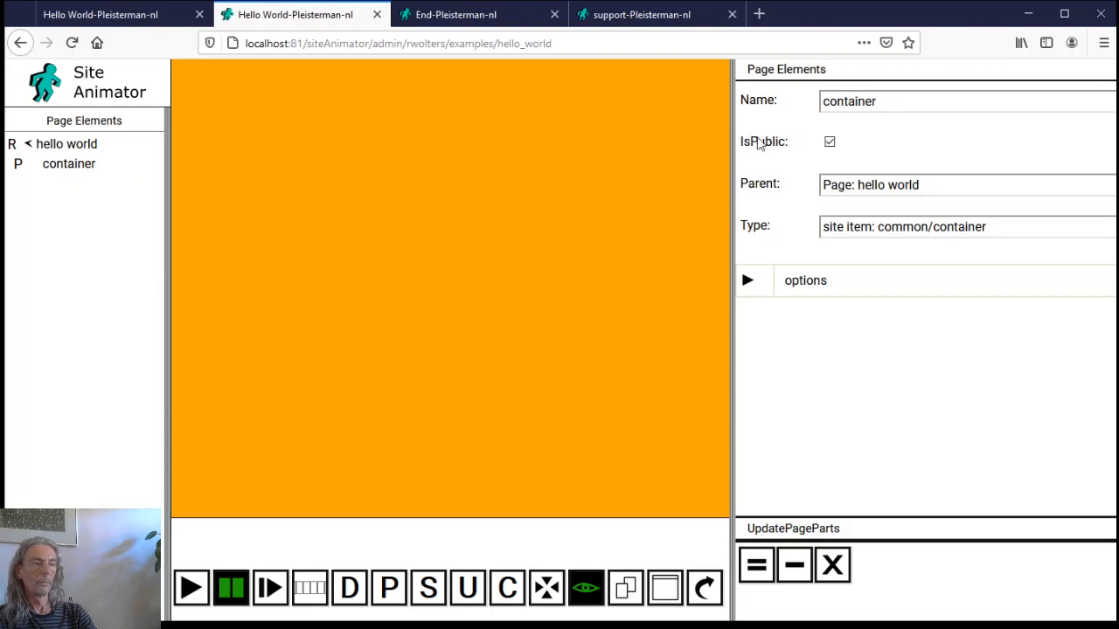
# Change backgroundCol's value type to 'Color ( siteObject )' and open the colours library
pyautogui.click(748, 279)
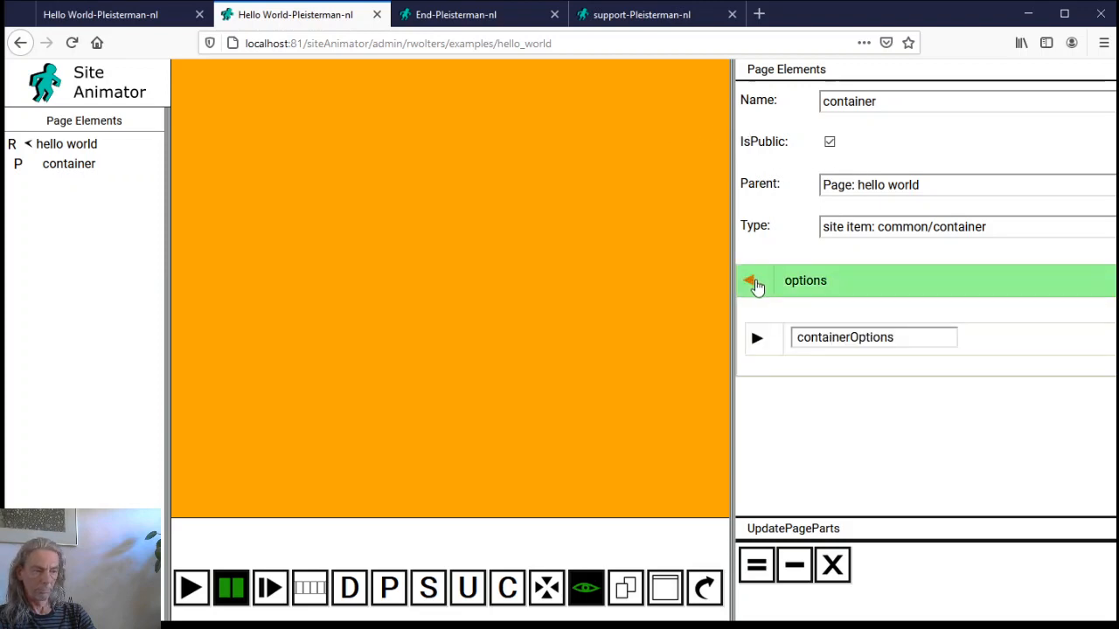
pyautogui.click(760, 337)
pyautogui.scroll(-1, 769, 369)
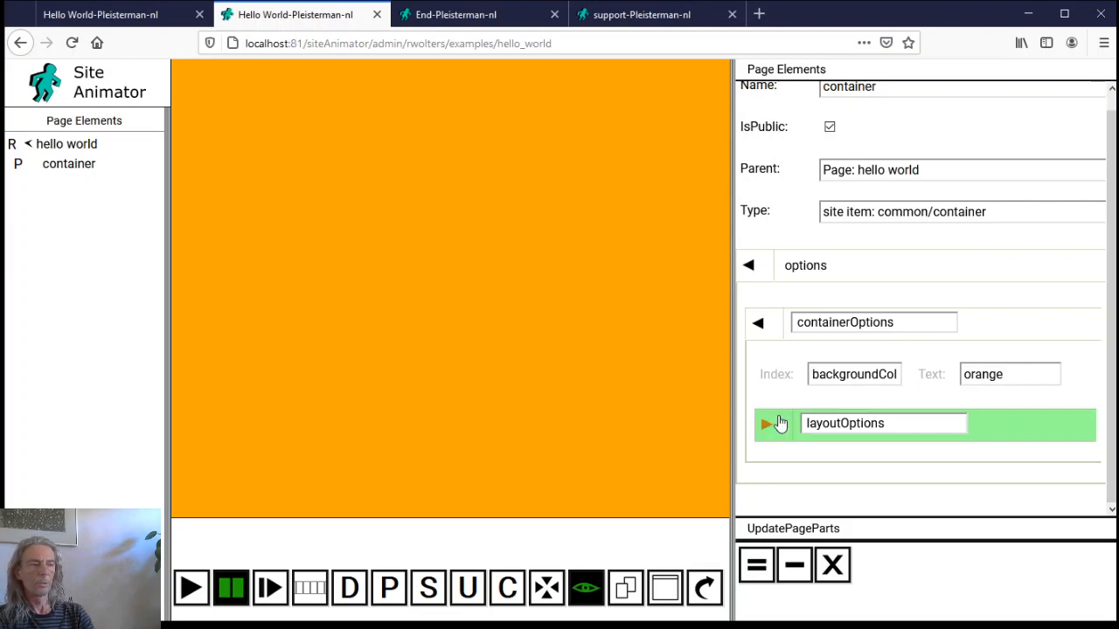
pyautogui.click(933, 378)
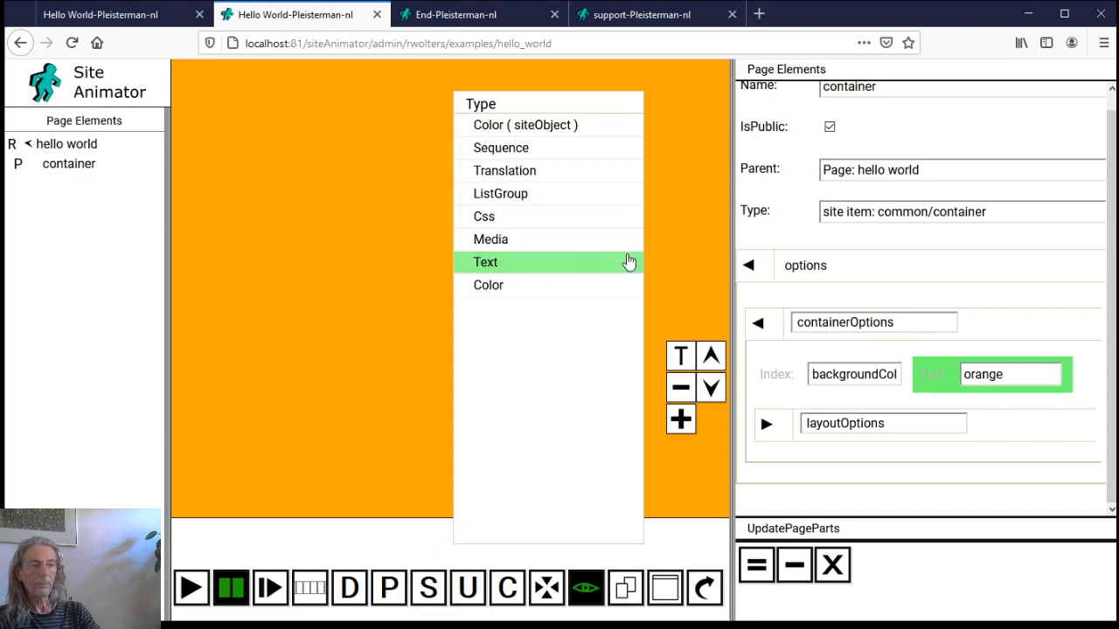
pyautogui.click(540, 129)
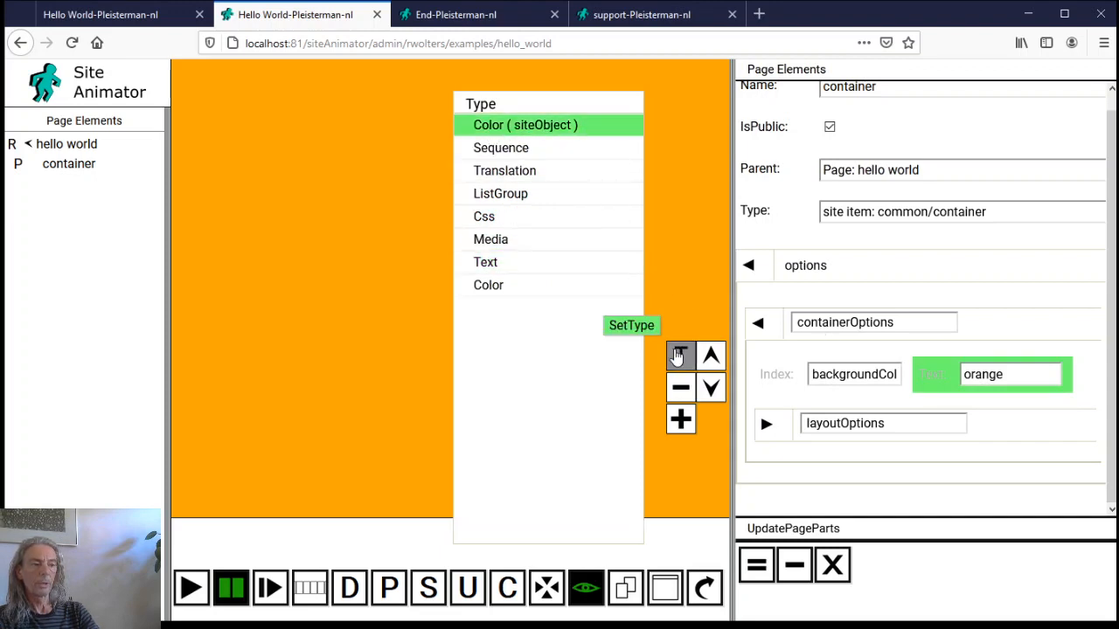
pyautogui.click(680, 357)
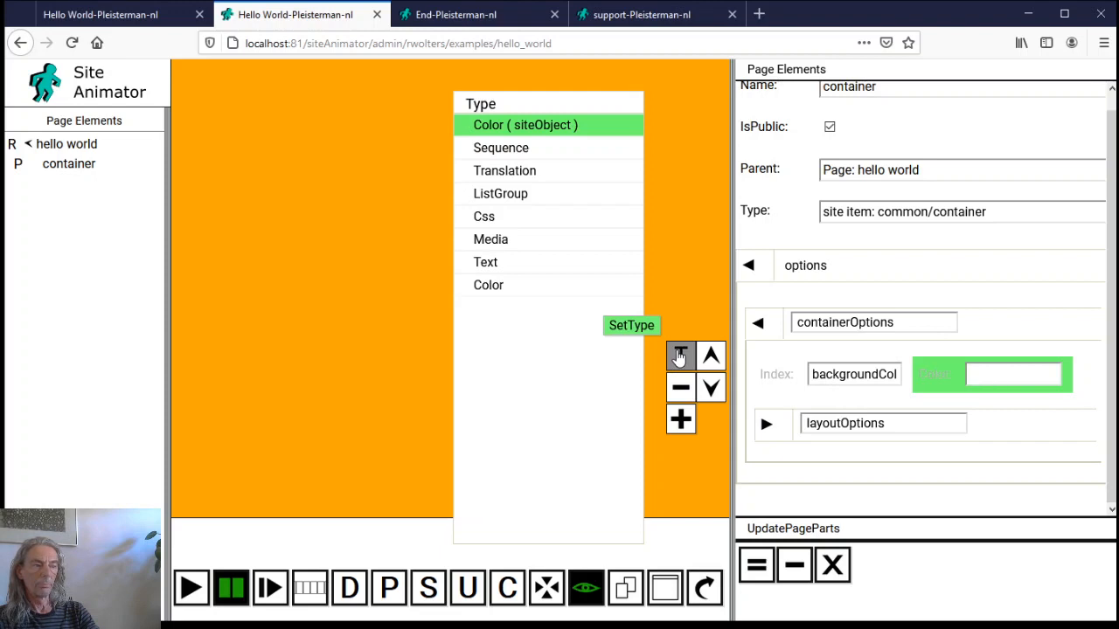
pyautogui.click(1019, 377)
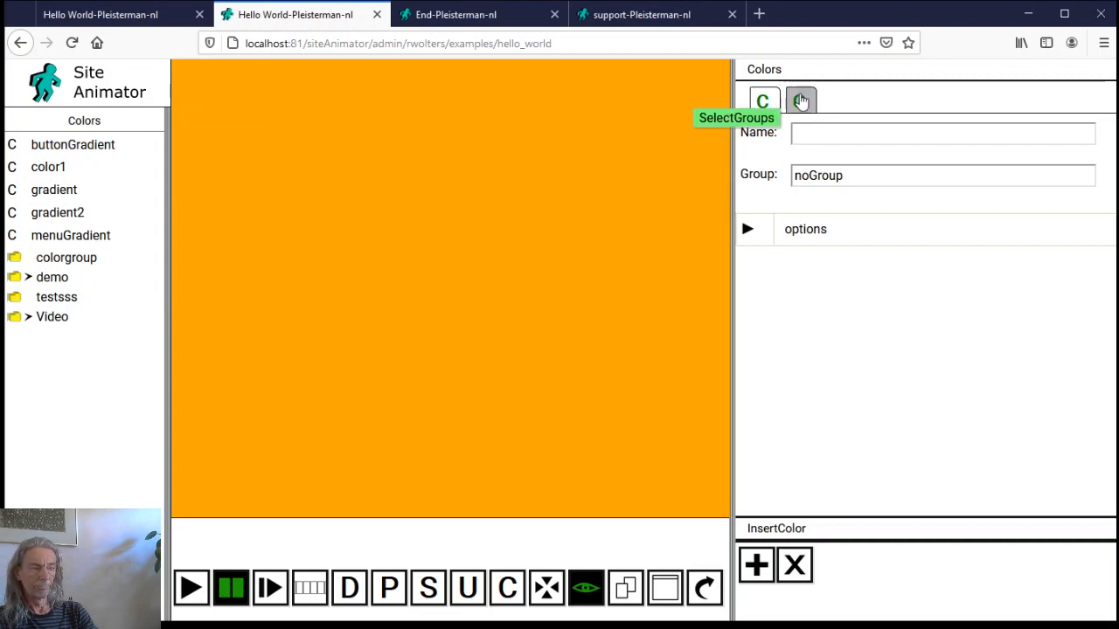
# Create colour group 'examples', then a 'hello world' colour group with parent examples
pyautogui.click(800, 101)
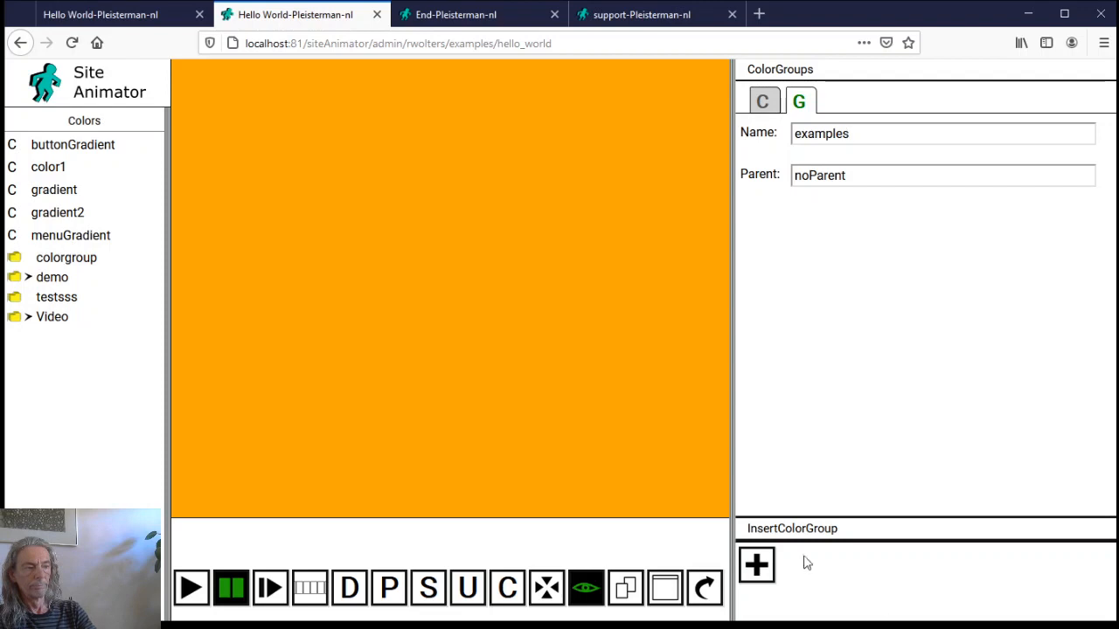
pyautogui.click(756, 564)
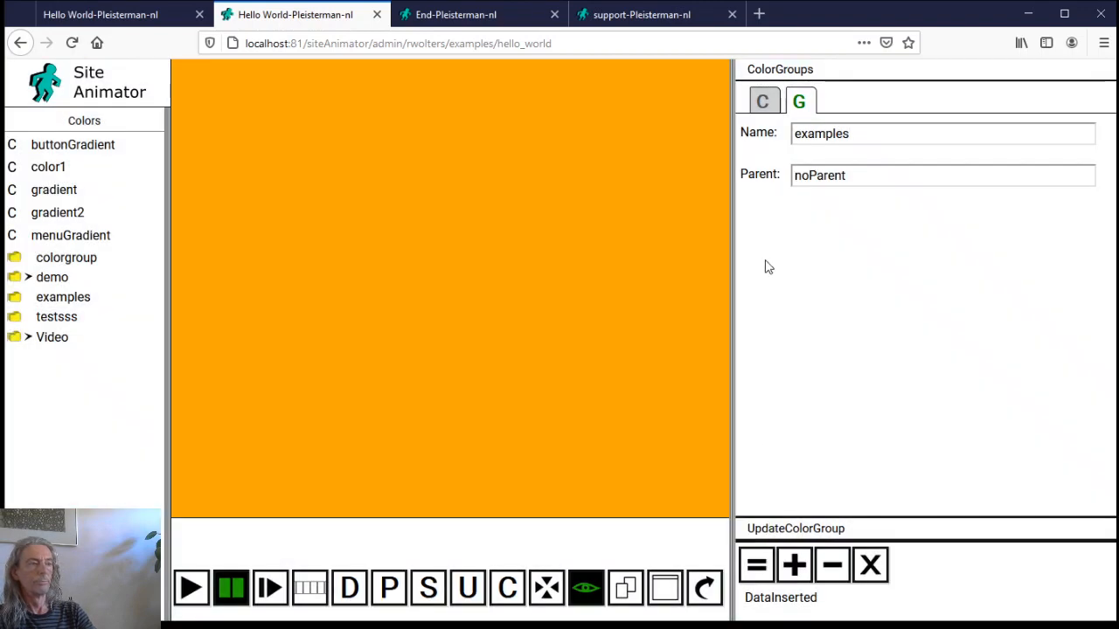
pyautogui.click(873, 563)
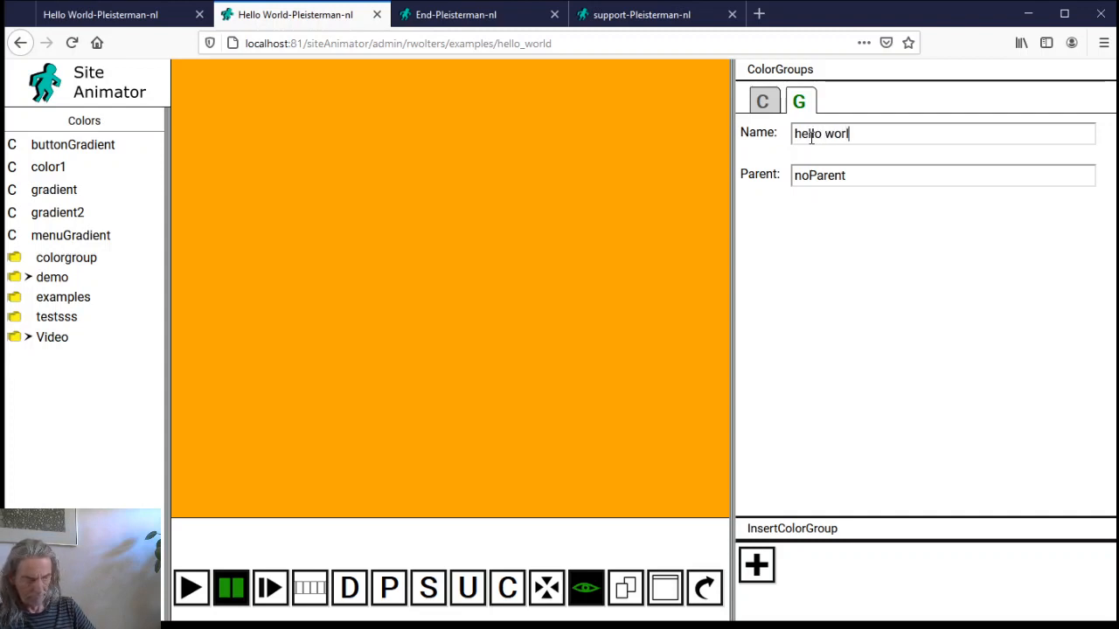
pyautogui.click(833, 179)
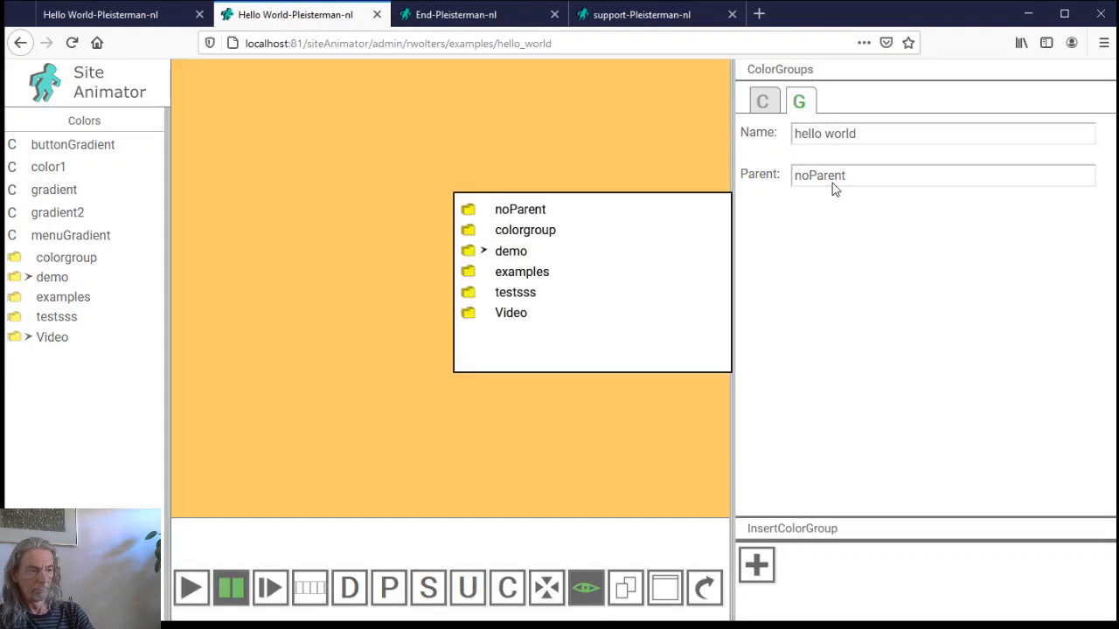
pyautogui.click(523, 269)
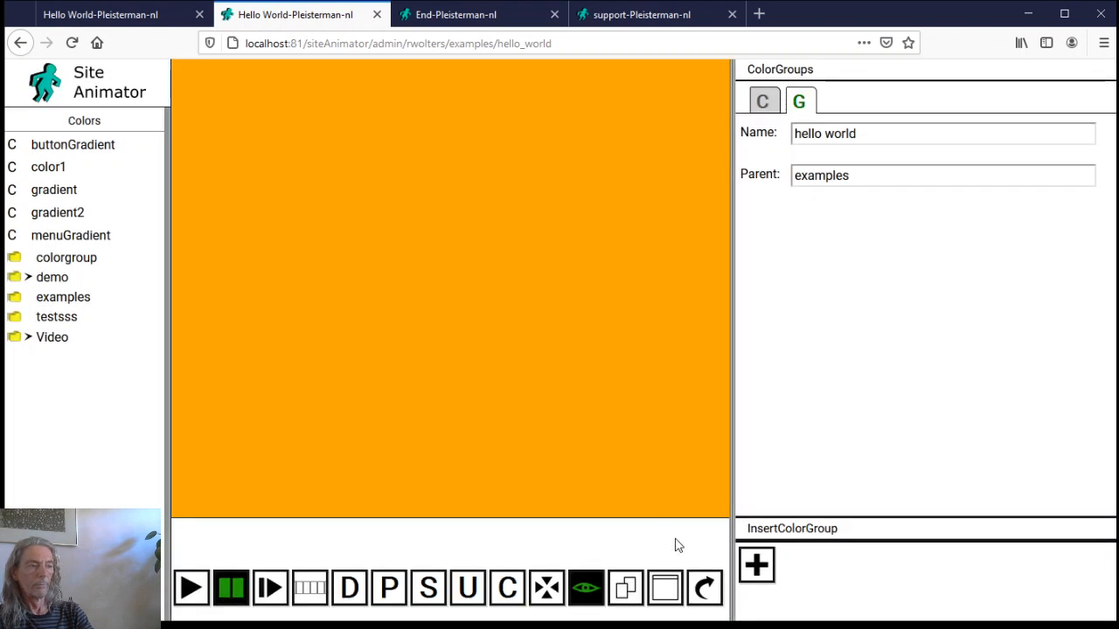
pyautogui.click(756, 565)
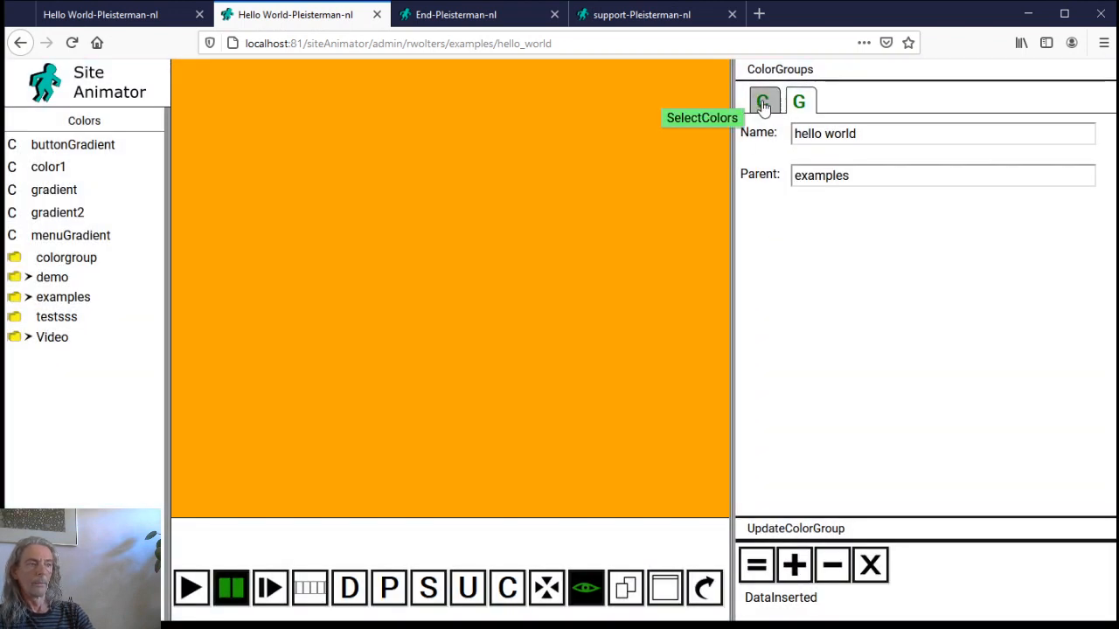
# Insert a colour named 'background' into the examples/hello world colour group
pyautogui.click(763, 101)
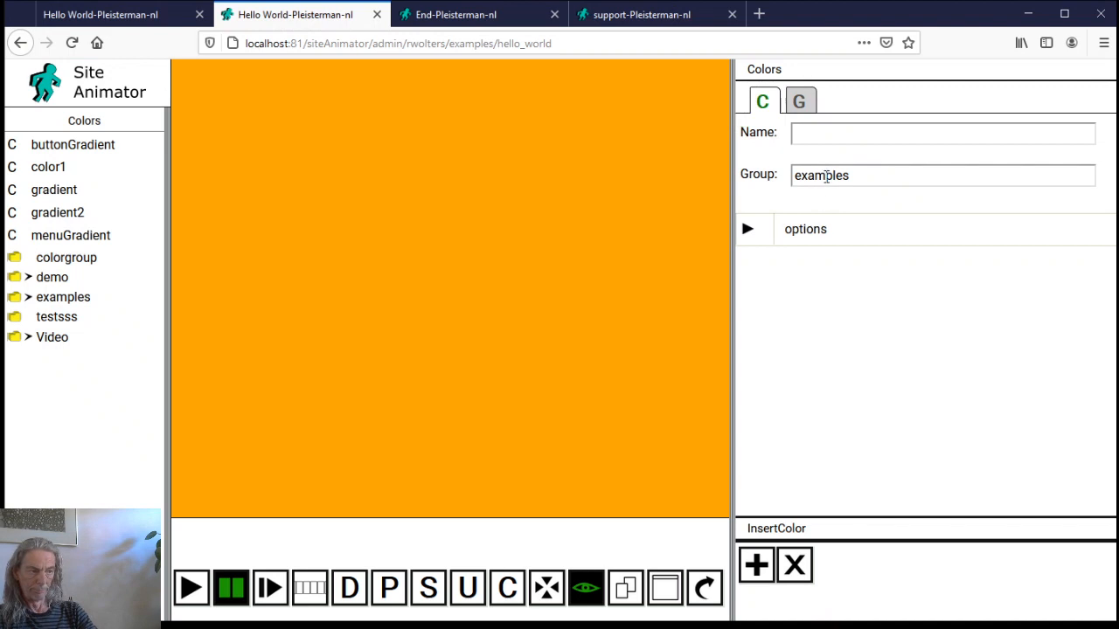
pyautogui.click(825, 177)
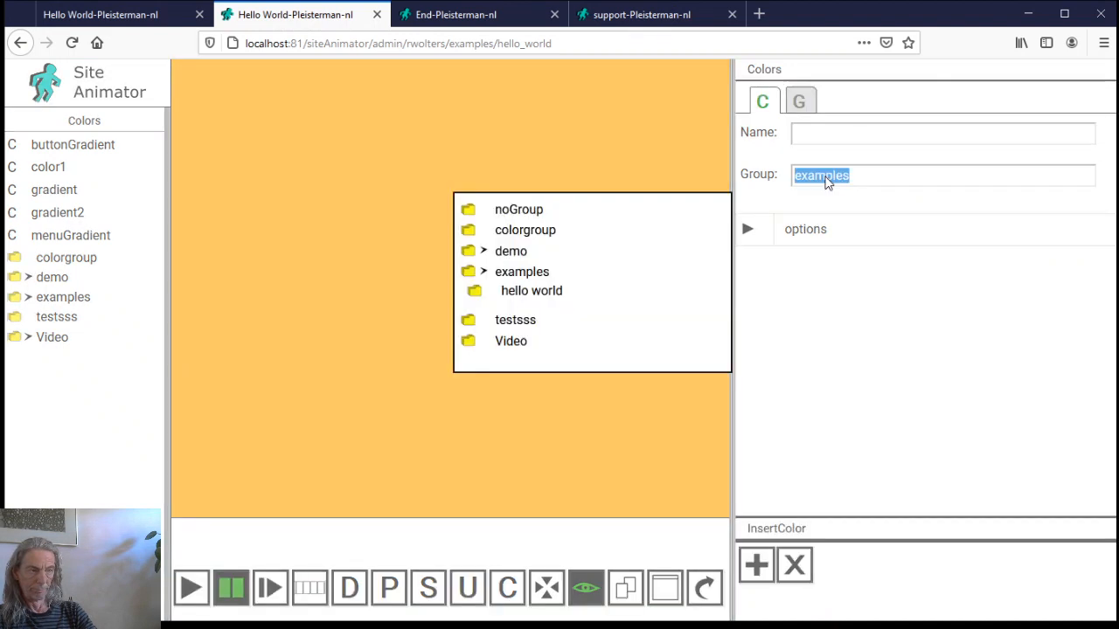
pyautogui.click(606, 288)
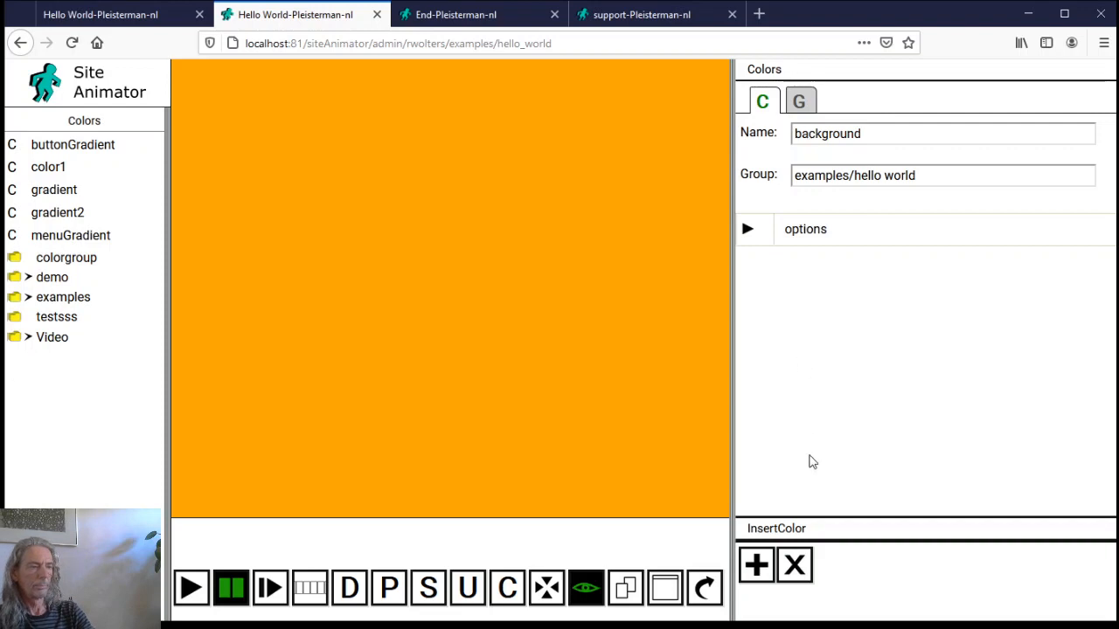
pyautogui.click(756, 565)
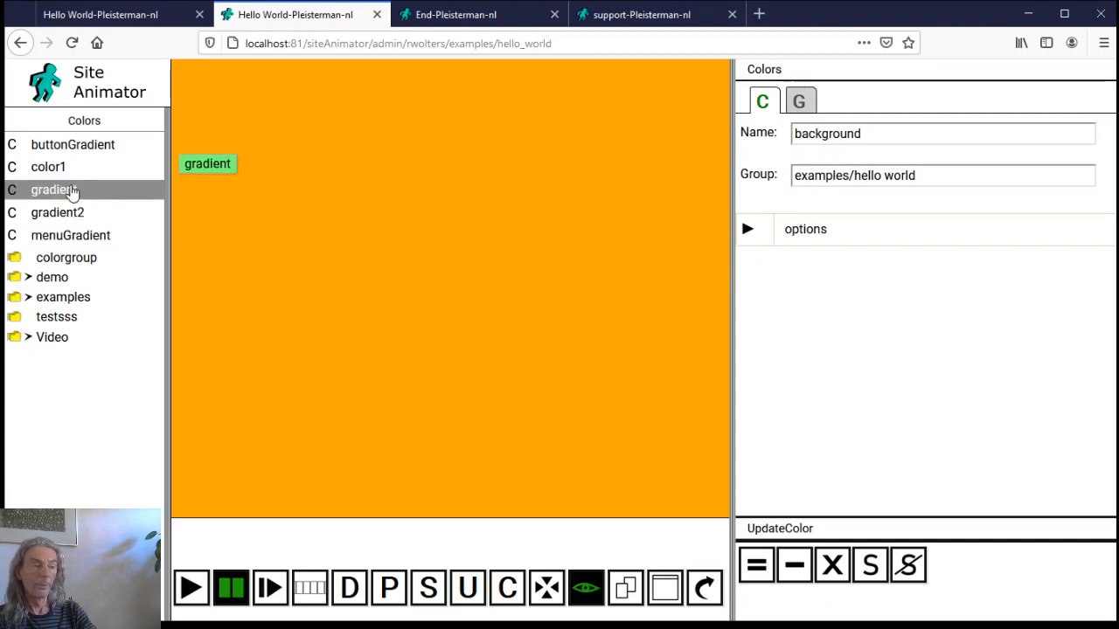
# Open the existing gradient colour, inspect its colour stops, and copy its options
pyautogui.click(73, 191)
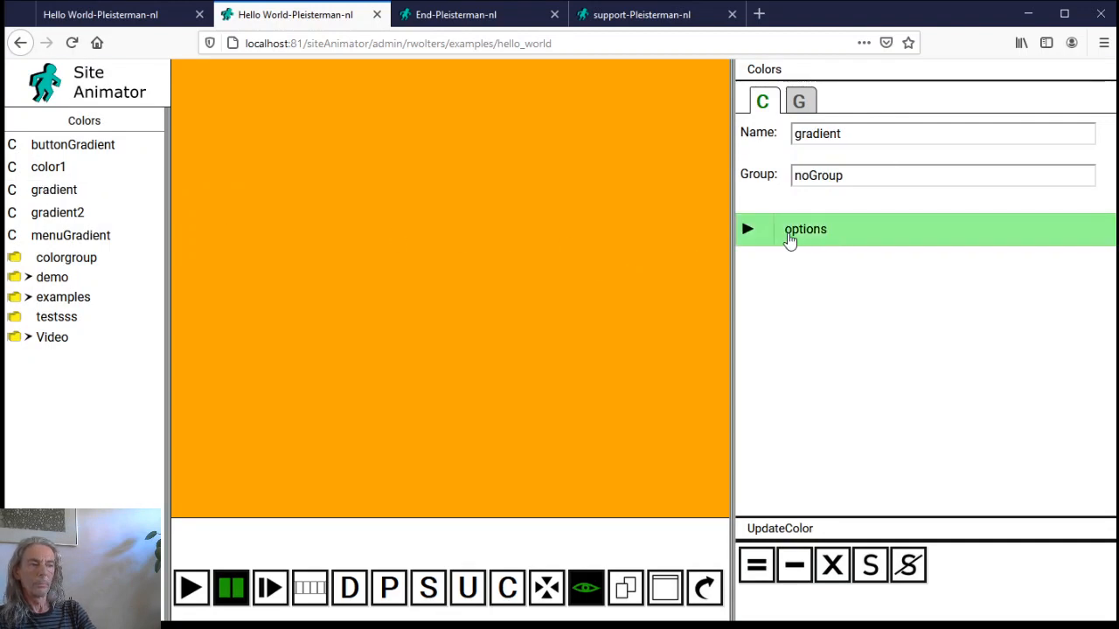
pyautogui.click(765, 238)
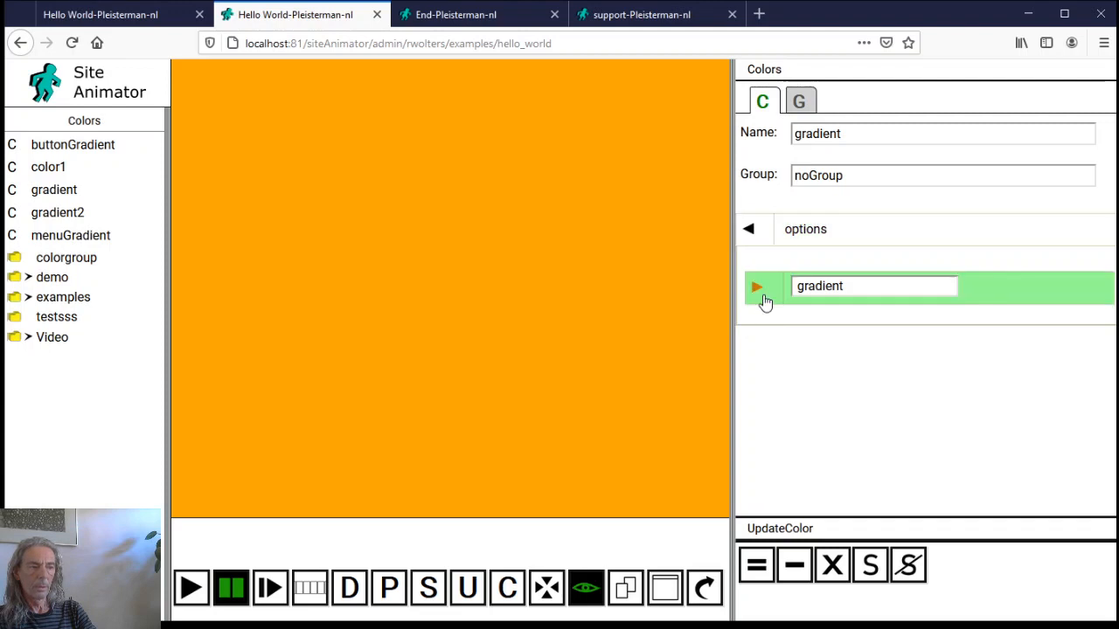
pyautogui.click(761, 295)
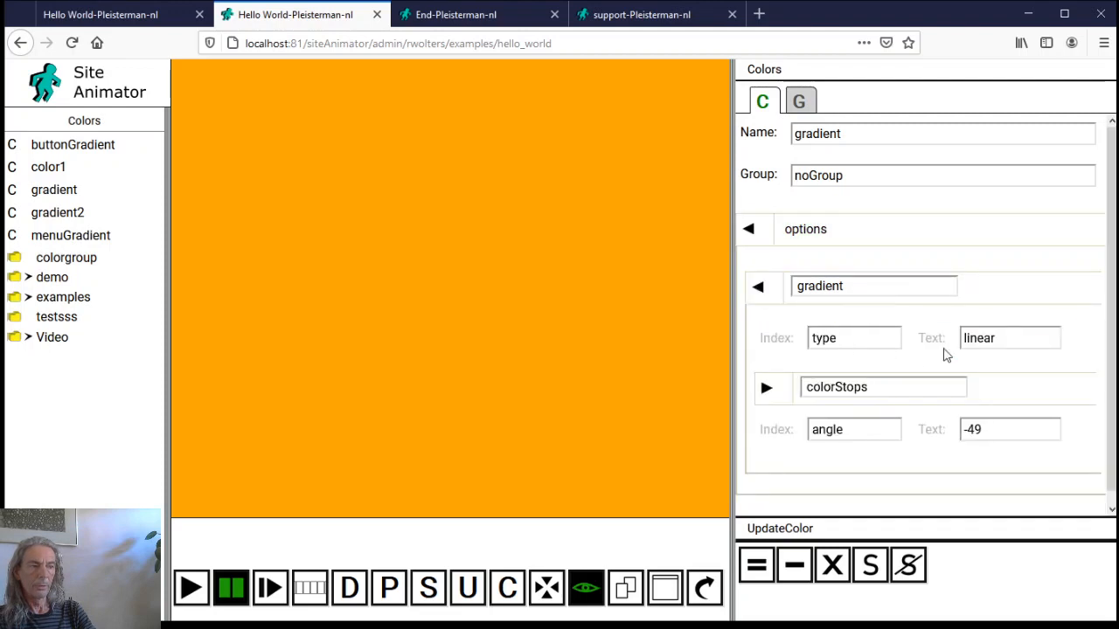
pyautogui.click(775, 396)
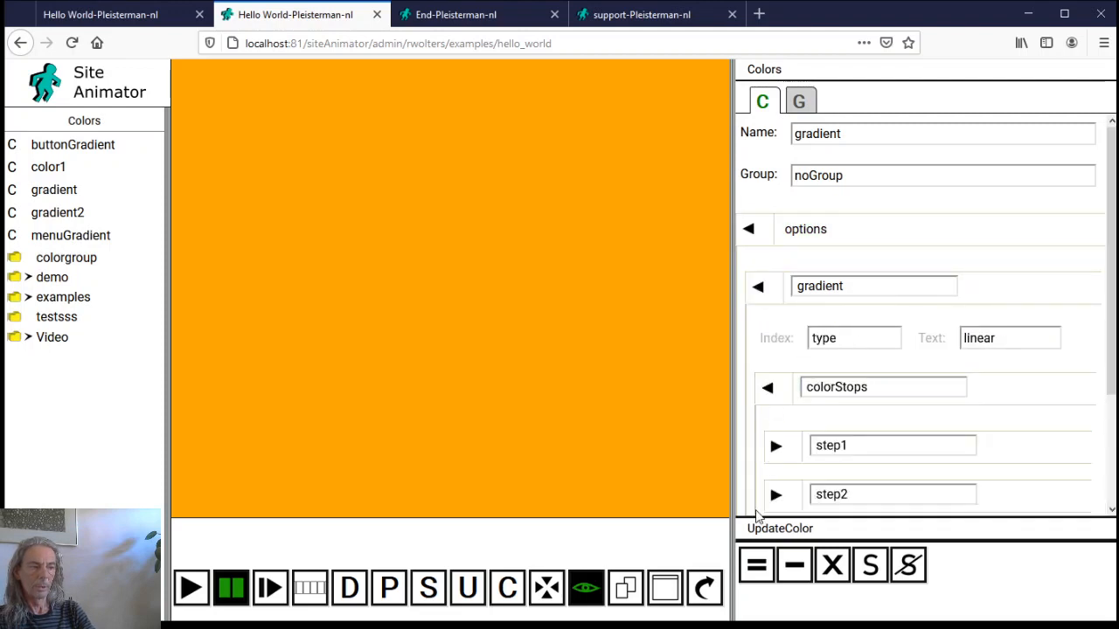
pyautogui.scroll(-3, 803, 468)
pyautogui.scroll(2, 787, 425)
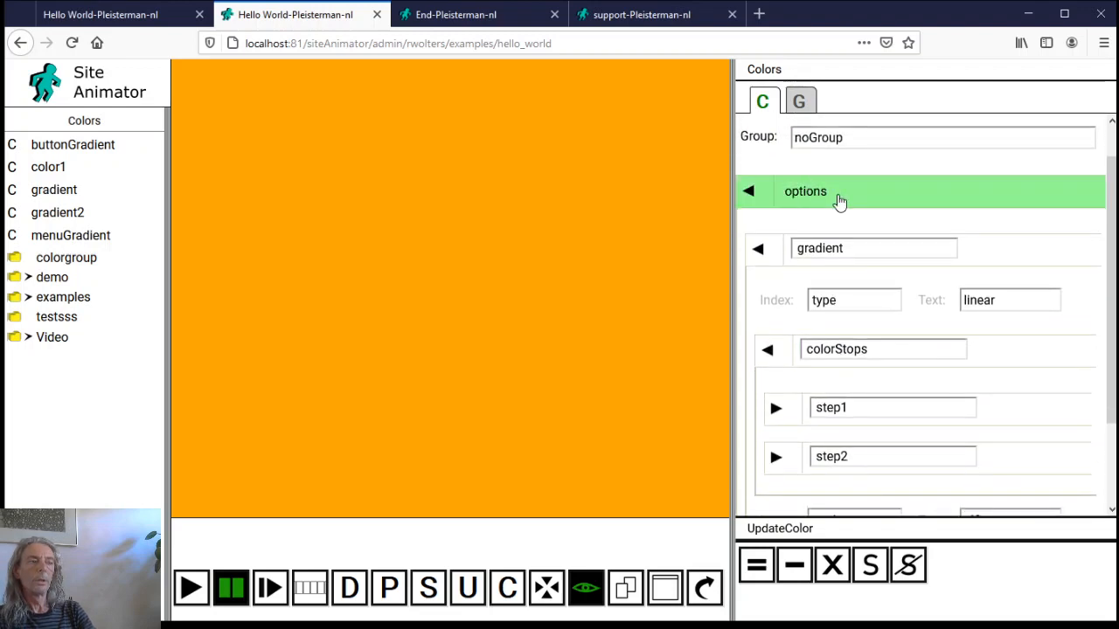
pyautogui.rightClick(839, 202)
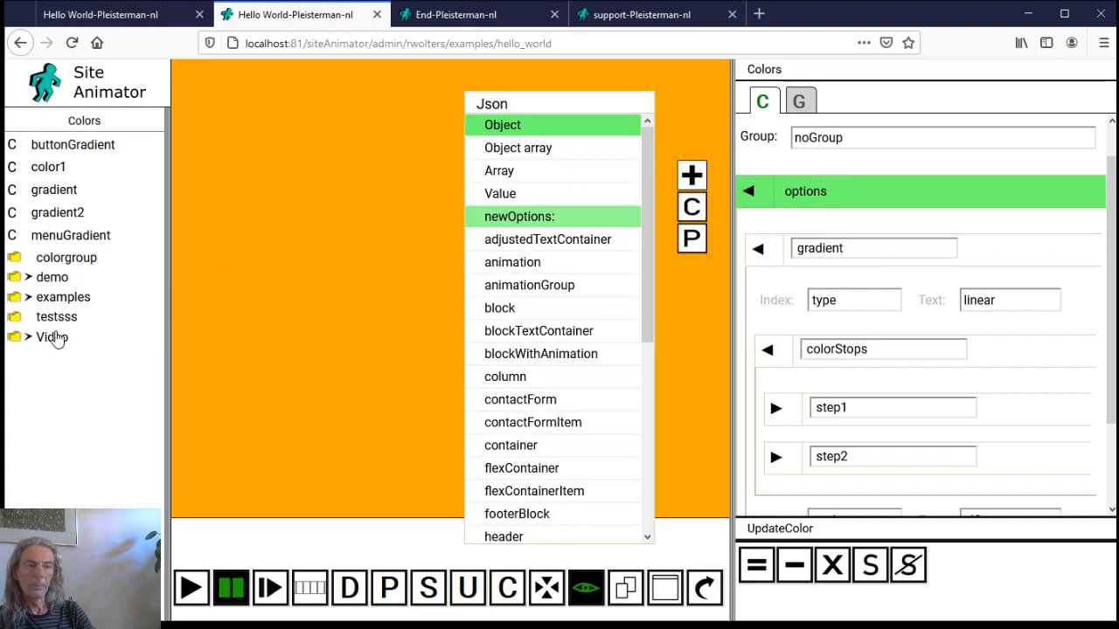
# Load the new background colour from examples › hello world
pyautogui.click(29, 298)
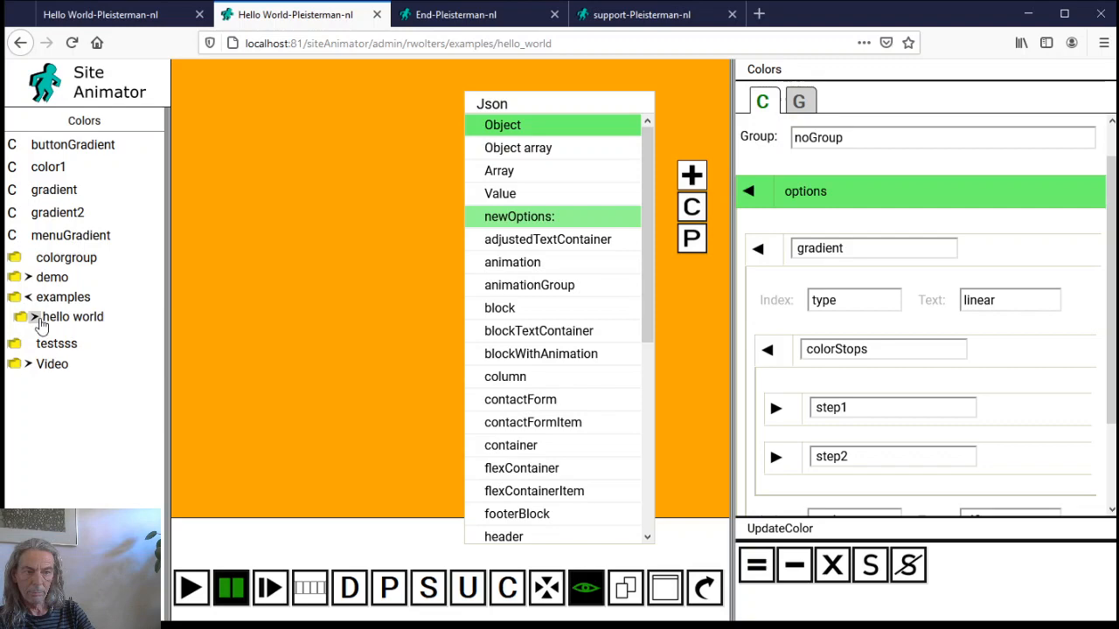
pyautogui.click(35, 317)
pyautogui.click(61, 340)
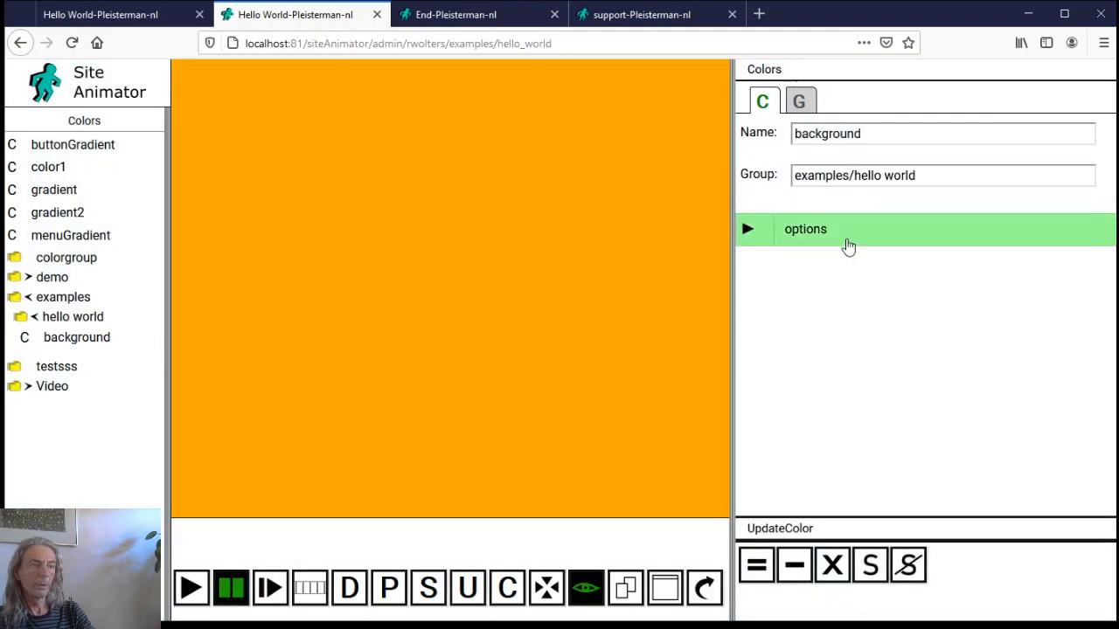
# Paste the copied gradient settings into the background colour's options
pyautogui.click(846, 244)
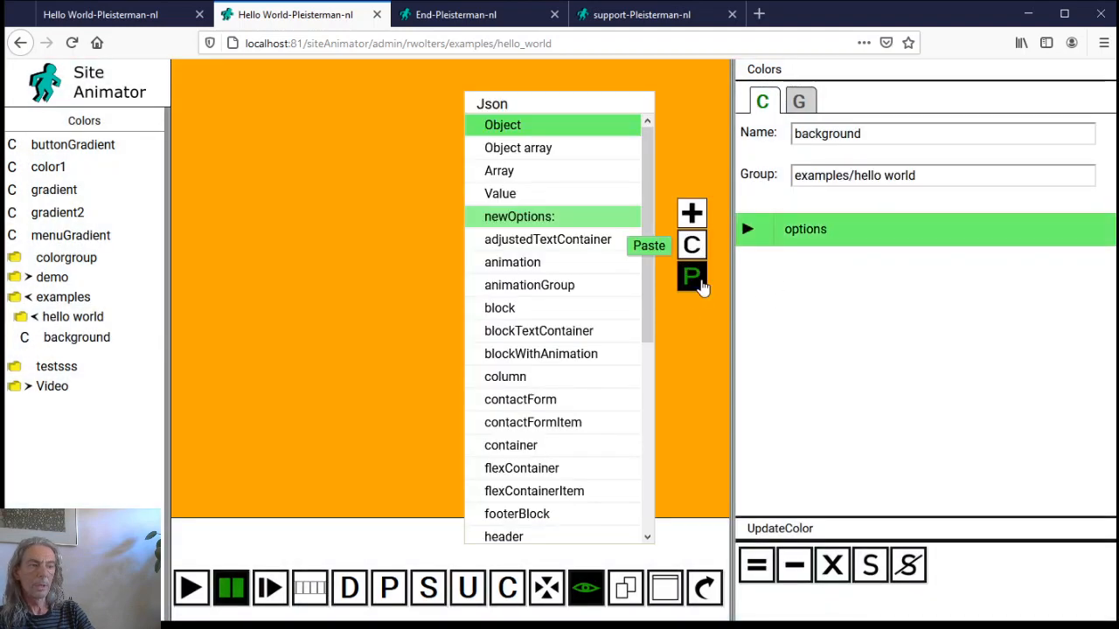
pyautogui.click(700, 280)
pyautogui.click(747, 230)
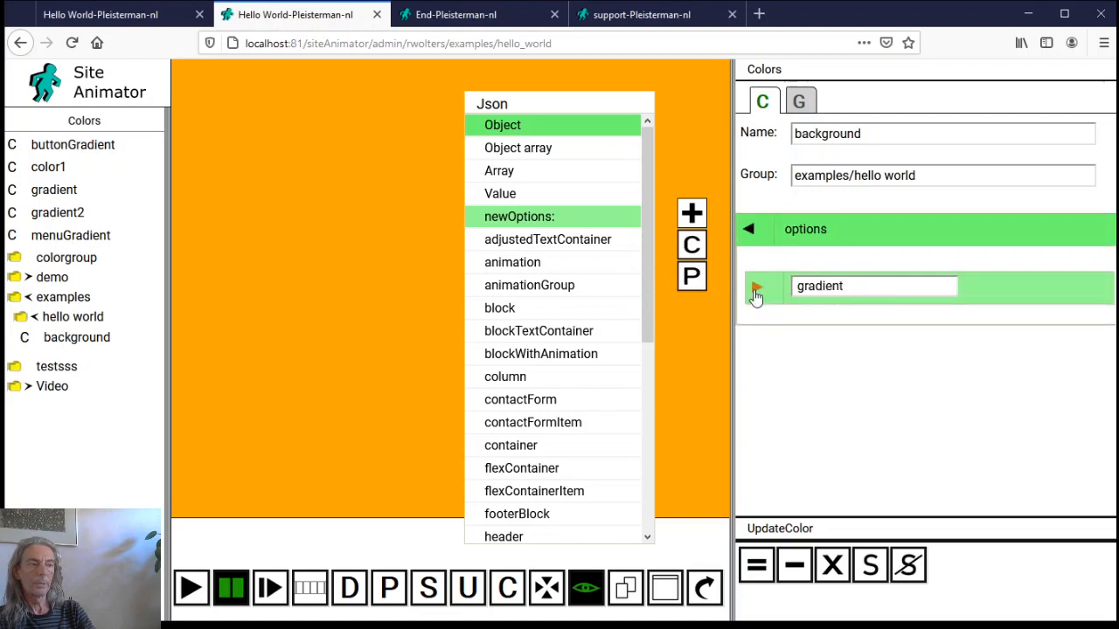
pyautogui.click(755, 289)
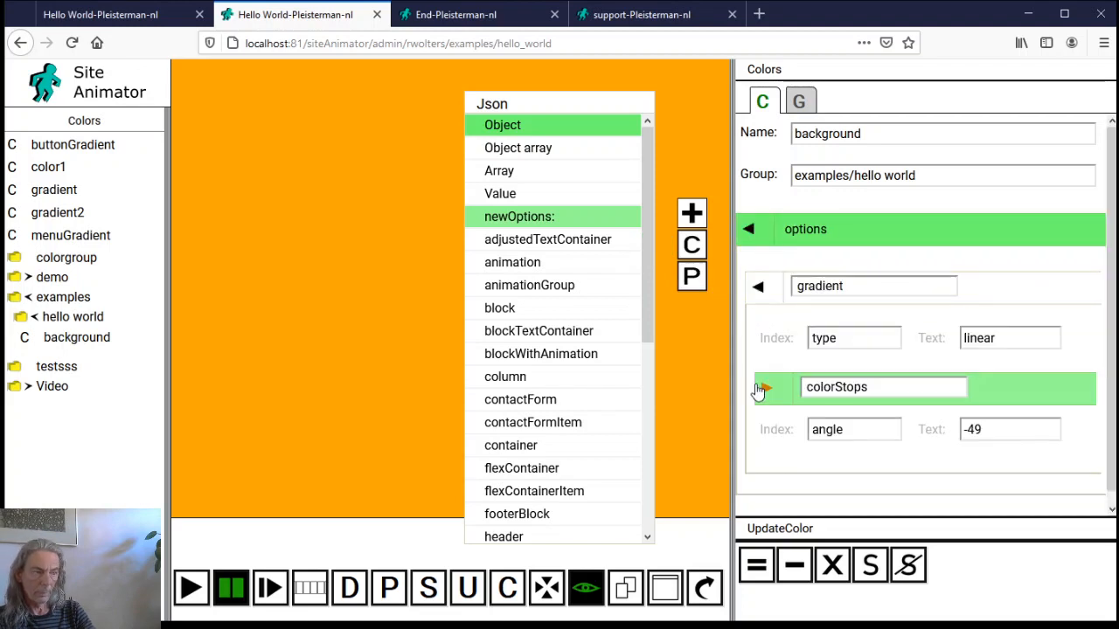
pyautogui.click(764, 387)
# Set the gradient stops to yellow fff533 and pale yellow fffa73
pyautogui.click(791, 449)
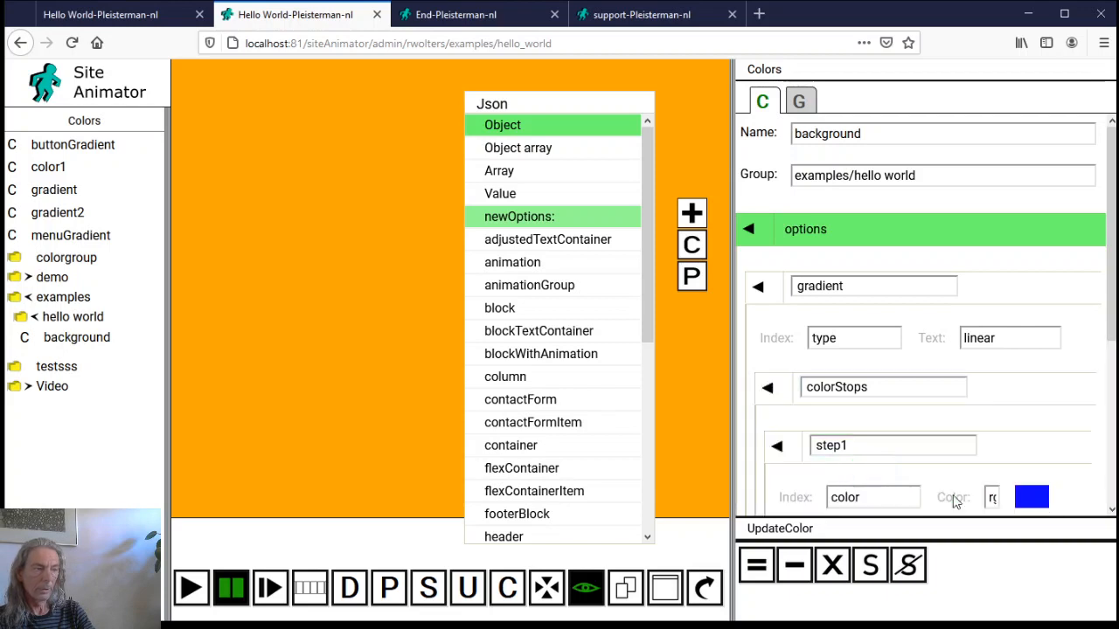
pyautogui.click(1032, 495)
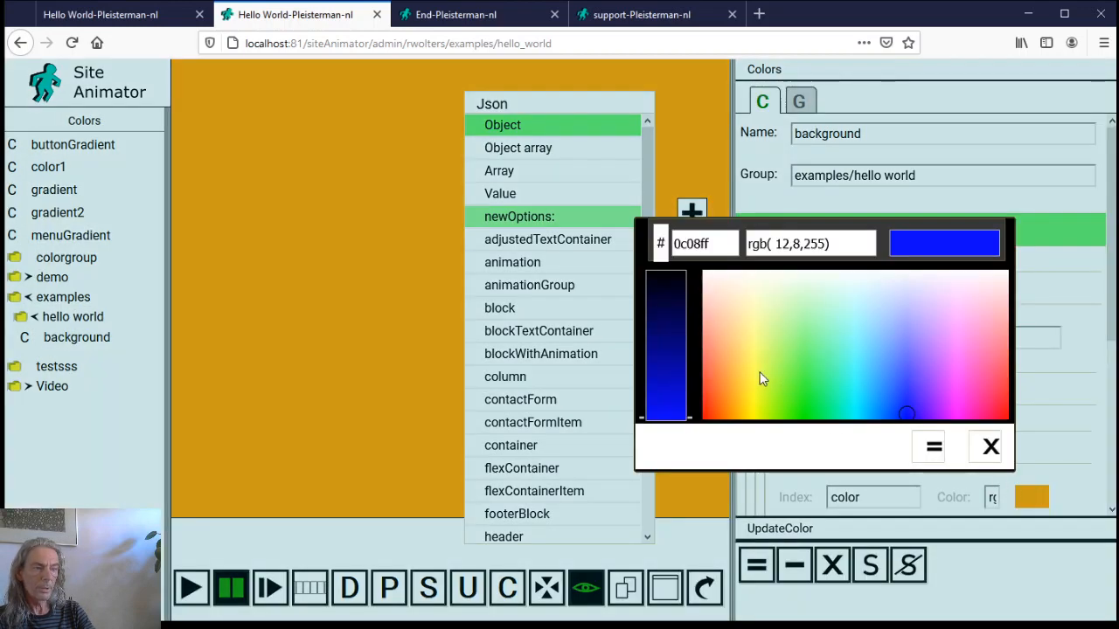
pyautogui.moveTo(758, 378); pyautogui.dragTo(754, 394)
pyautogui.click(931, 447)
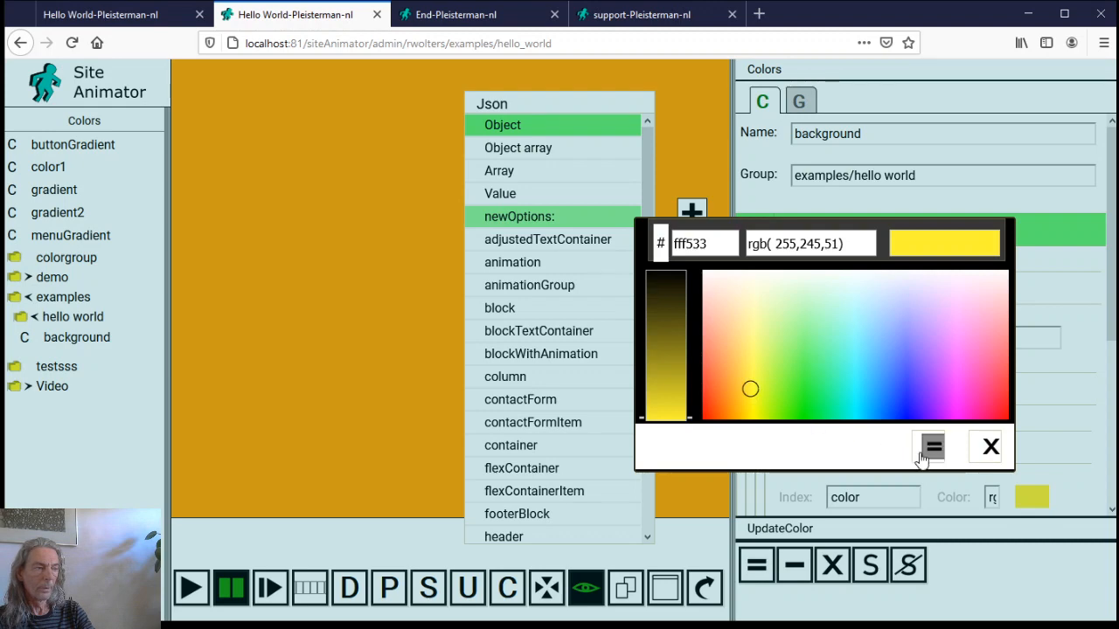
pyautogui.scroll(-3, 898, 443)
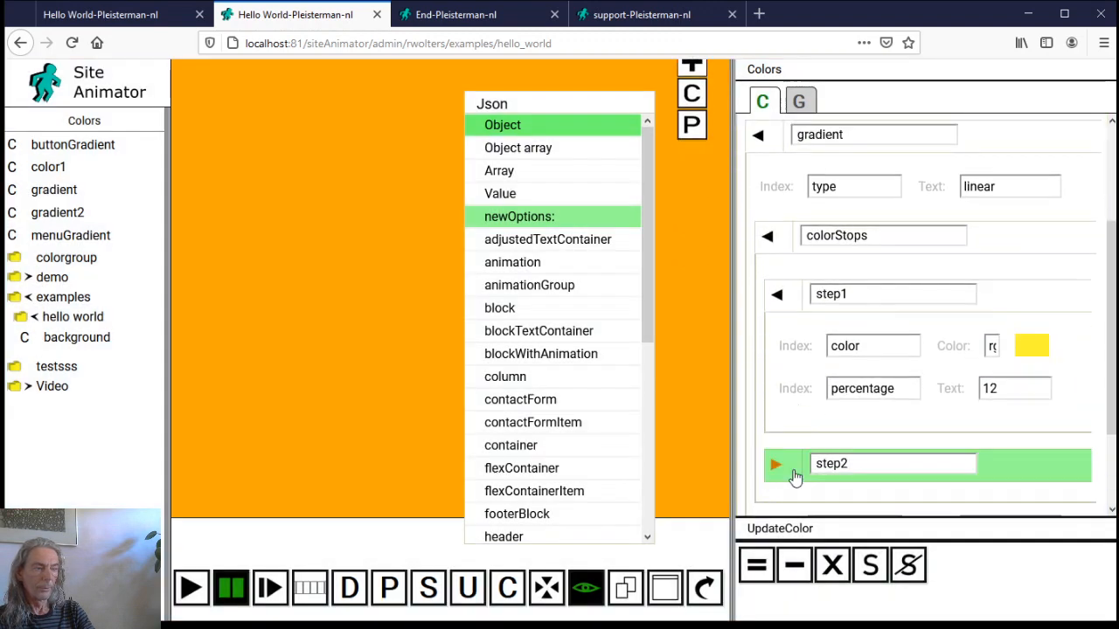
pyautogui.scroll(-2, 795, 474)
pyautogui.click(1031, 420)
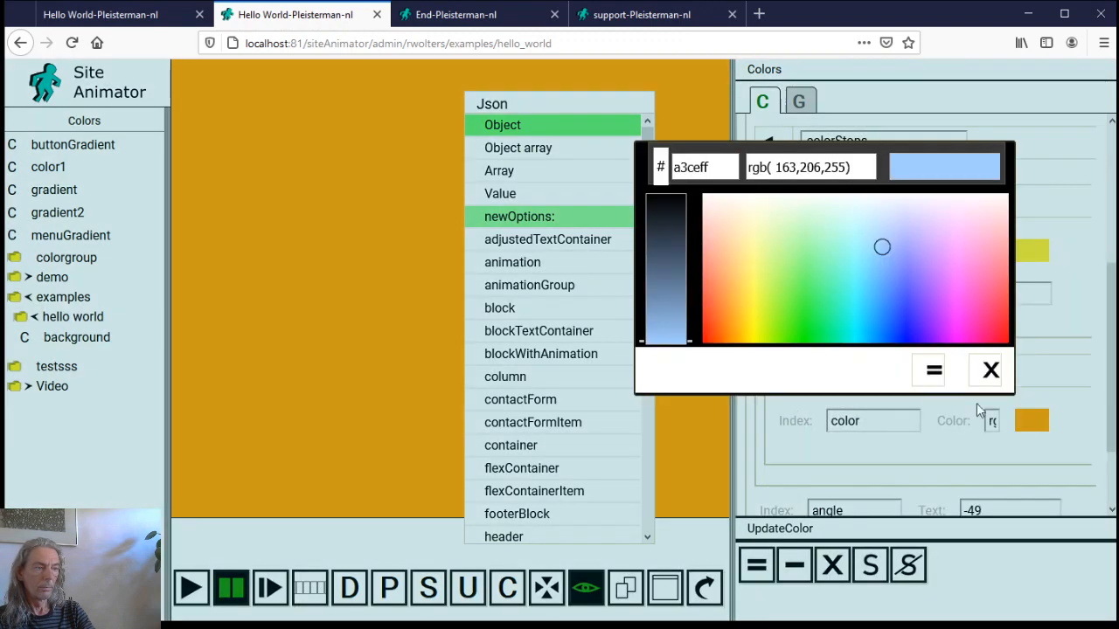
pyautogui.click(751, 277)
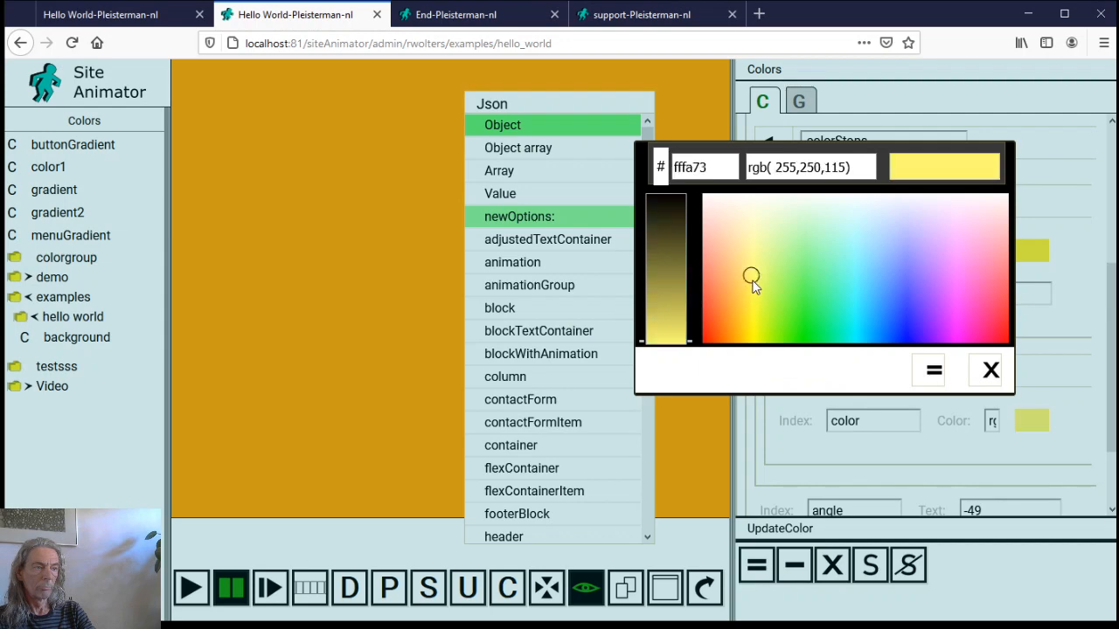
pyautogui.click(932, 370)
# Save the background colour and return to the page's container element
pyautogui.scroll(-2, 875, 368)
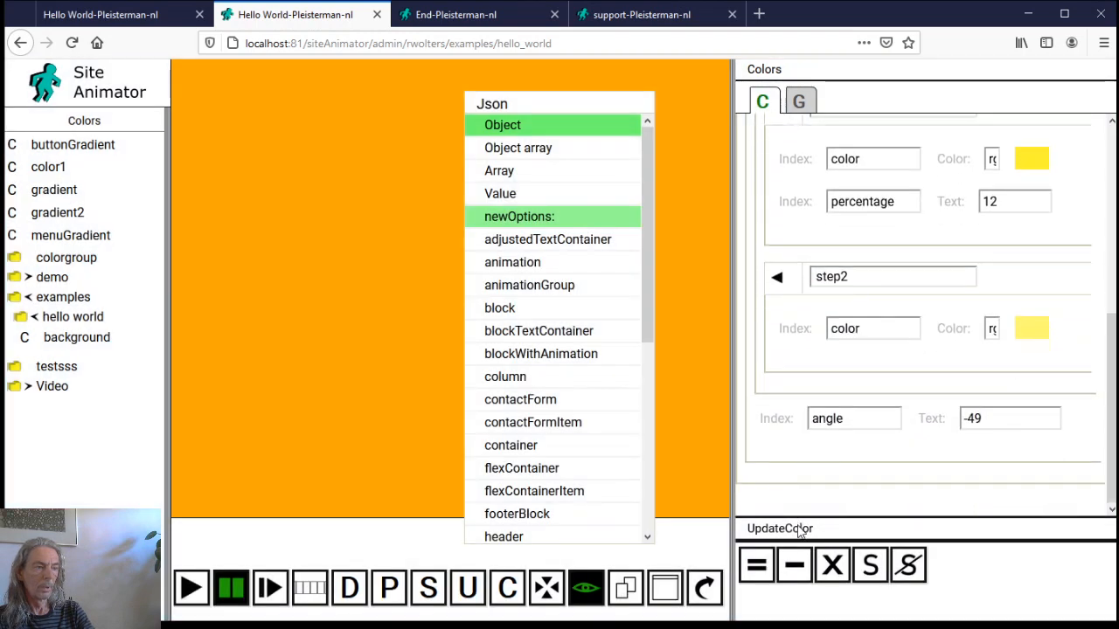
pyautogui.click(756, 565)
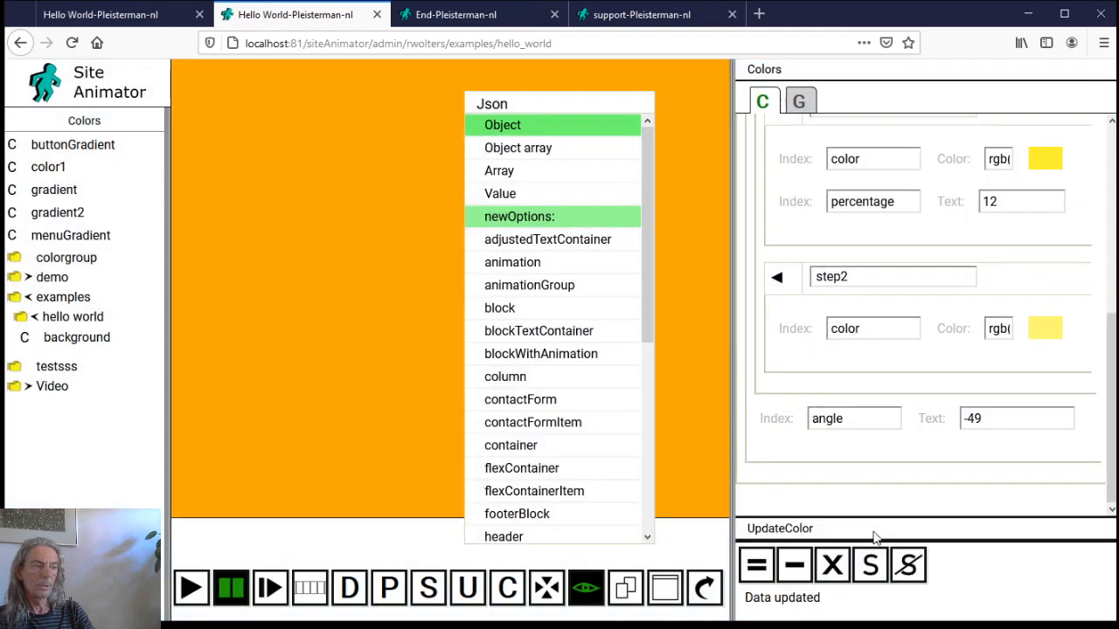
pyautogui.click(870, 565)
pyautogui.click(773, 552)
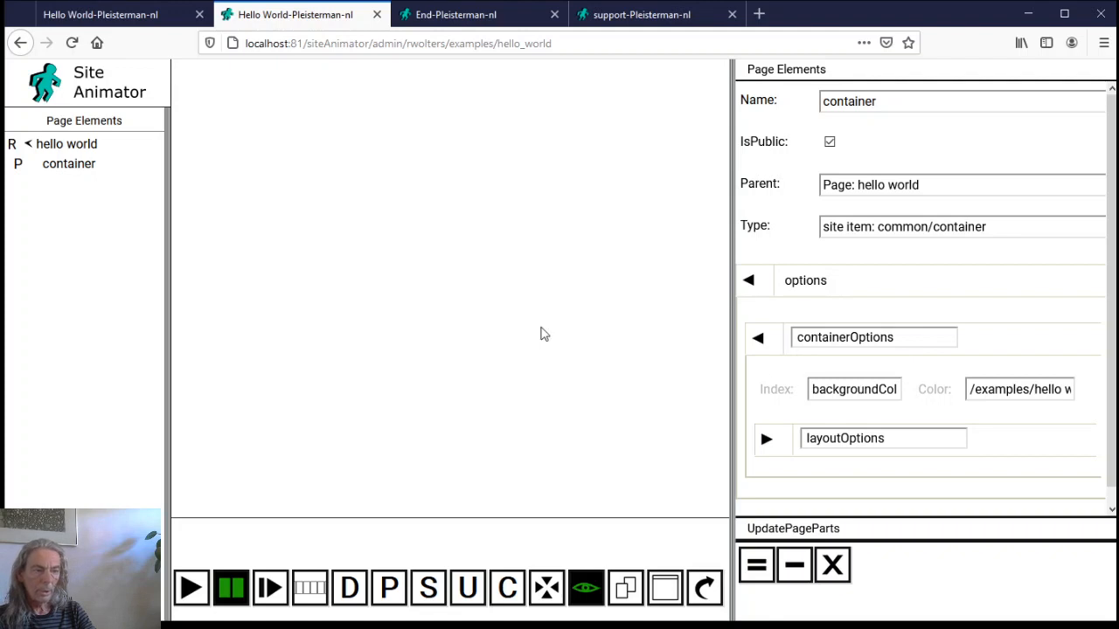
# Change the container's colour index from backgroundColor to background, save, and close it
pyautogui.click(822, 389)
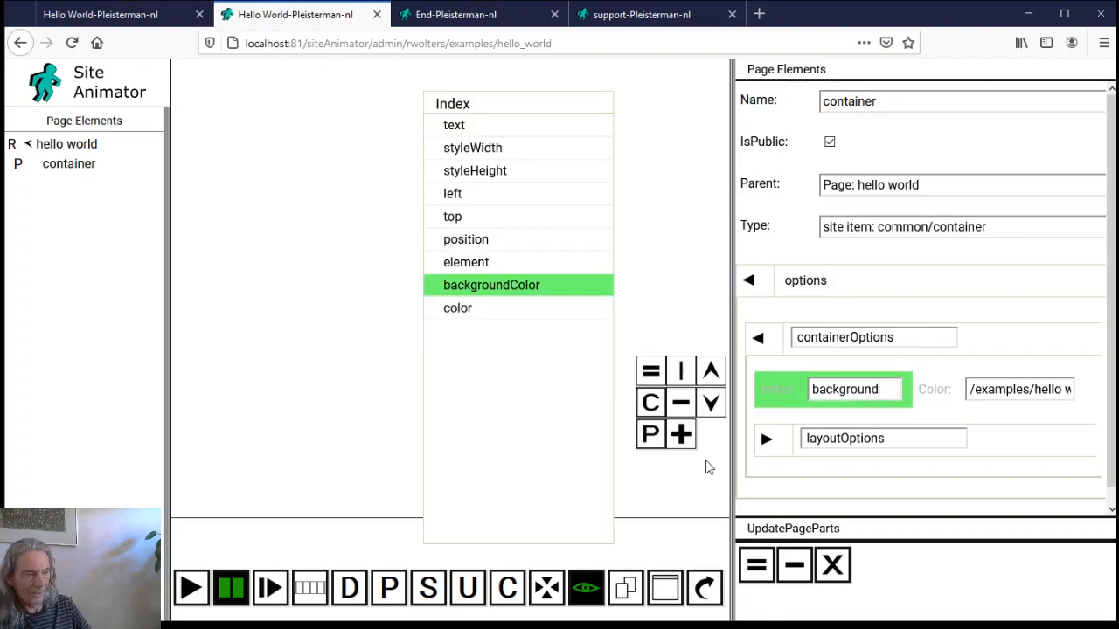
pyautogui.click(758, 566)
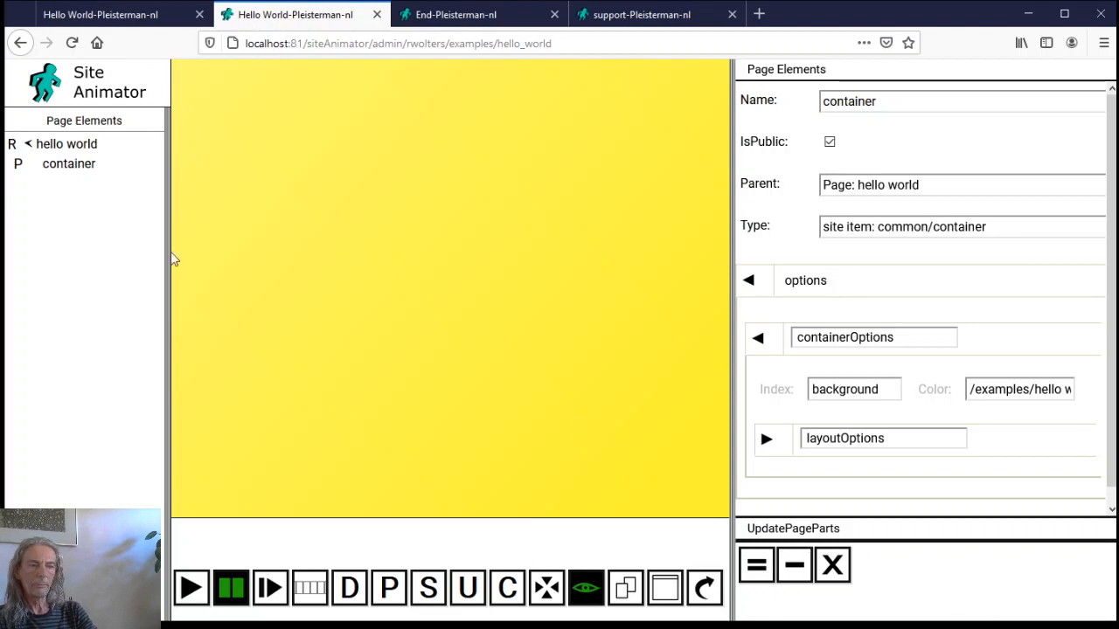
pyautogui.click(832, 564)
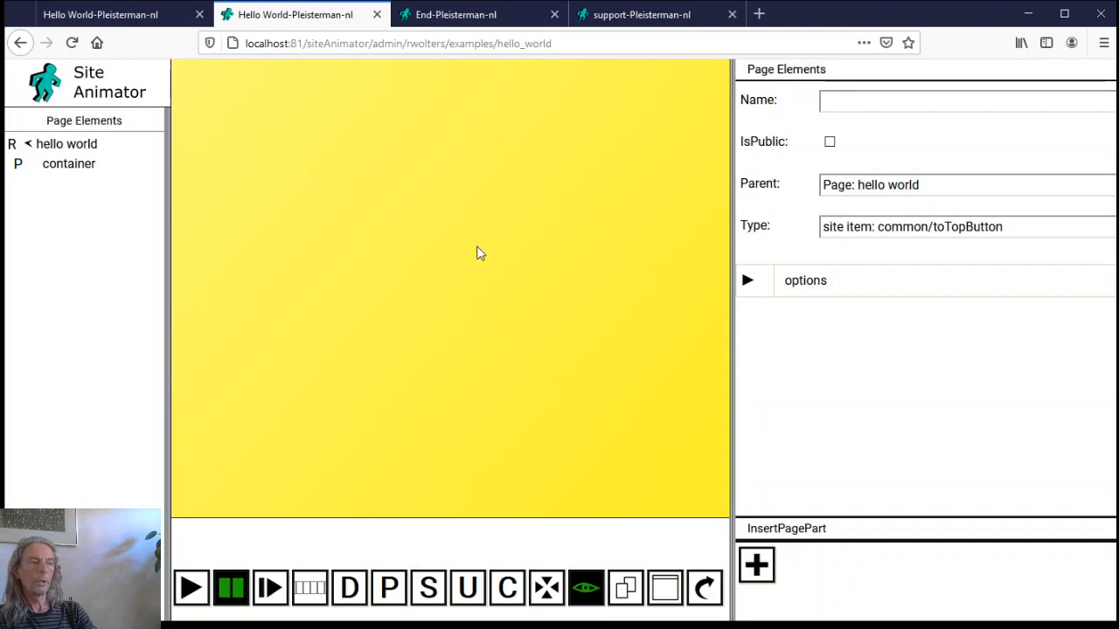
# Create a public 'title' textContainer element inside the container
pyautogui.write('title')
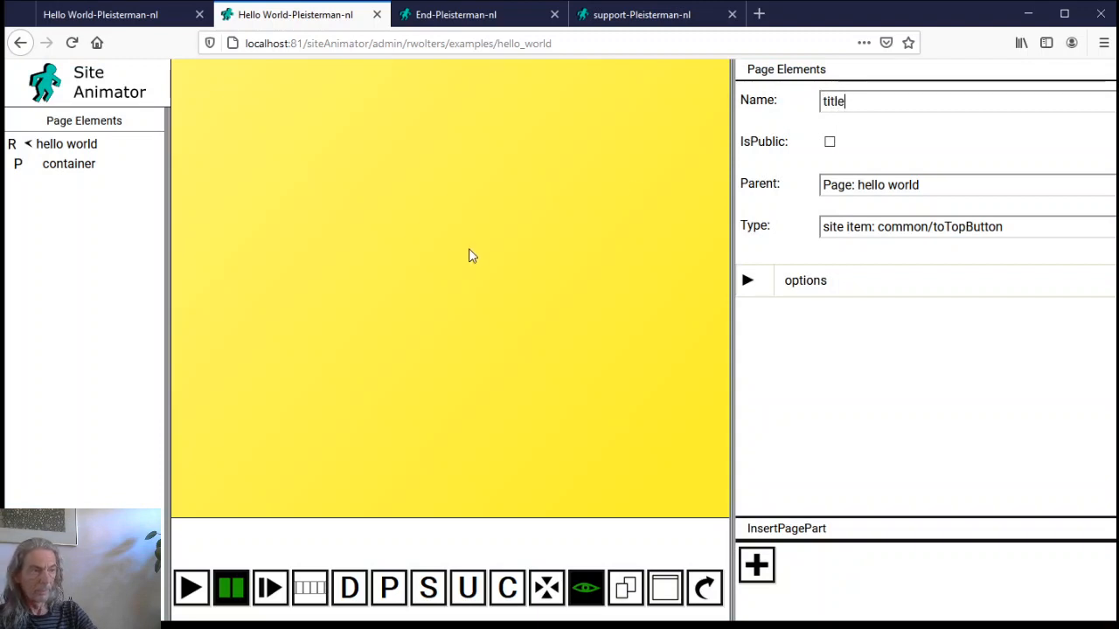
pyautogui.click(830, 142)
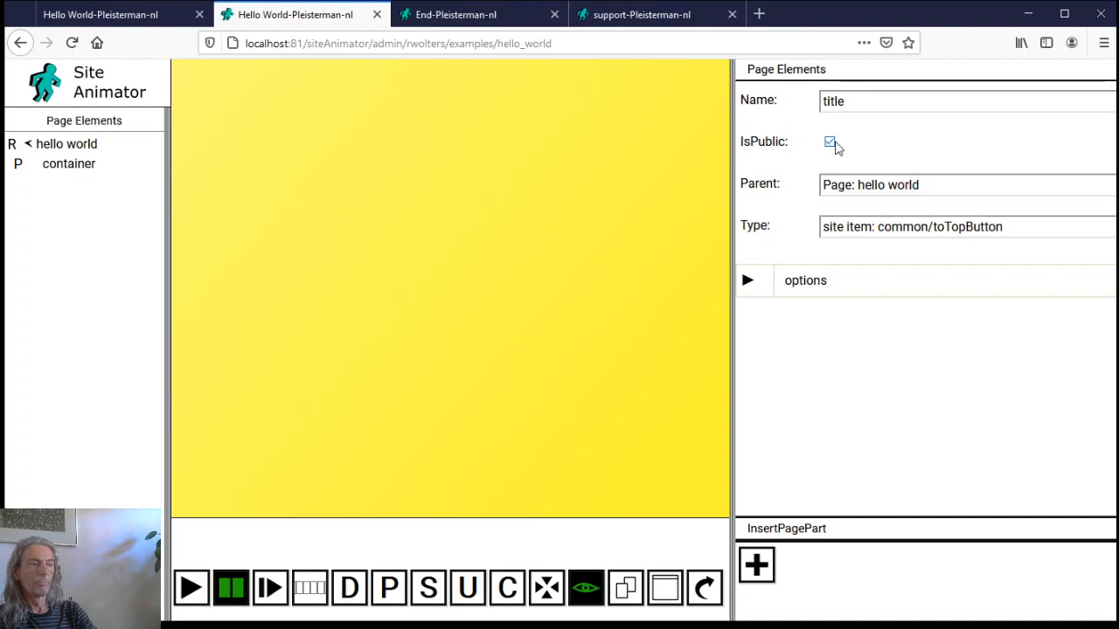
pyautogui.click(878, 186)
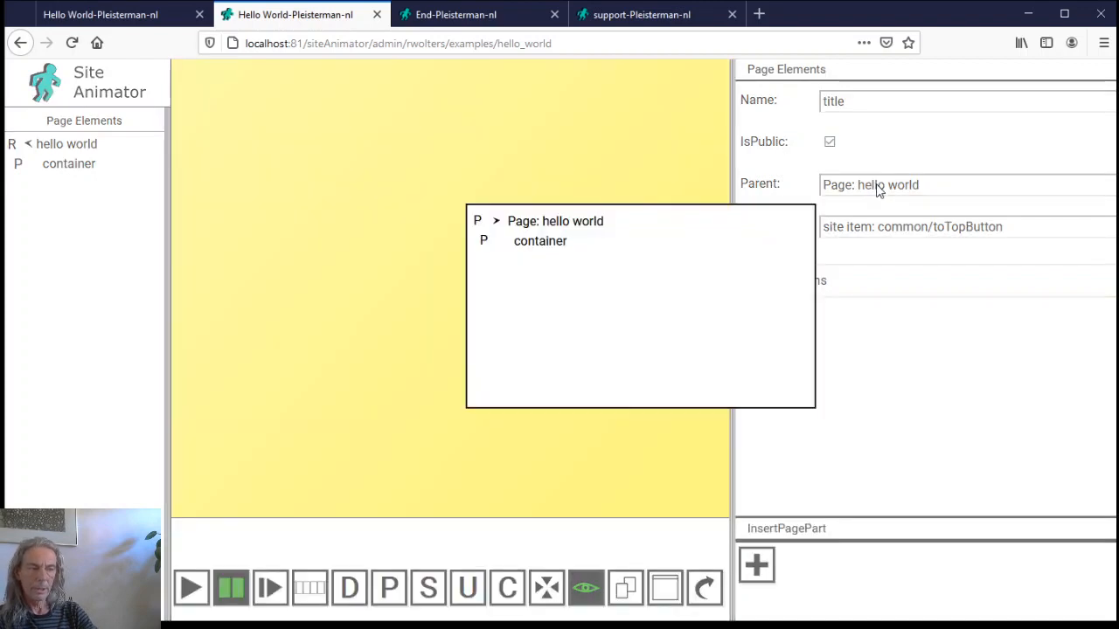
pyautogui.click(544, 249)
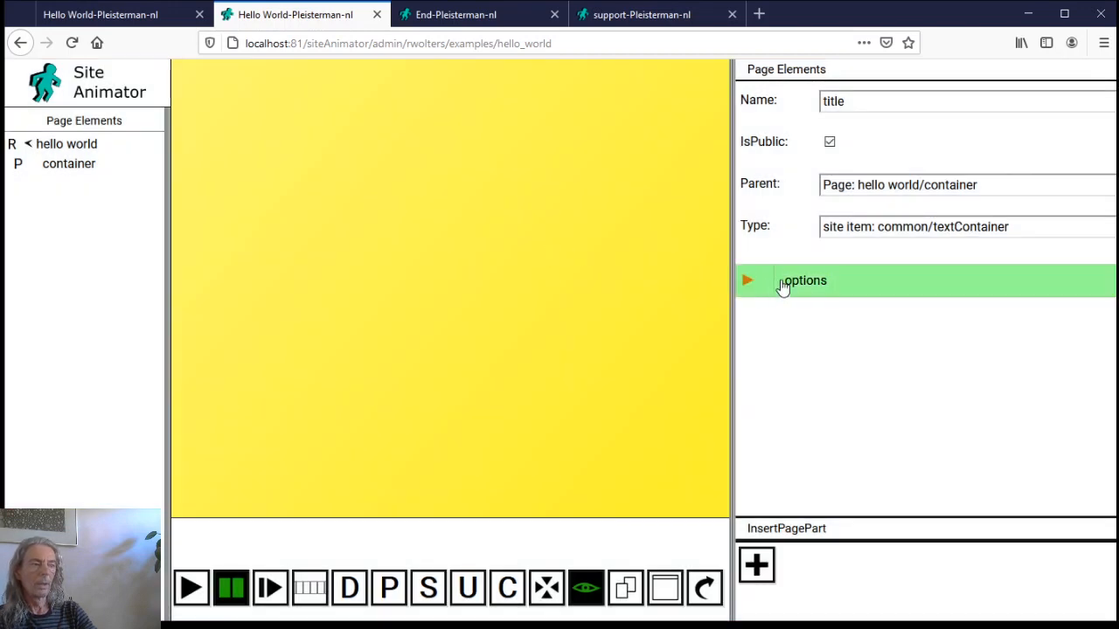
pyautogui.click(835, 281)
pyautogui.scroll(-6, 514, 459)
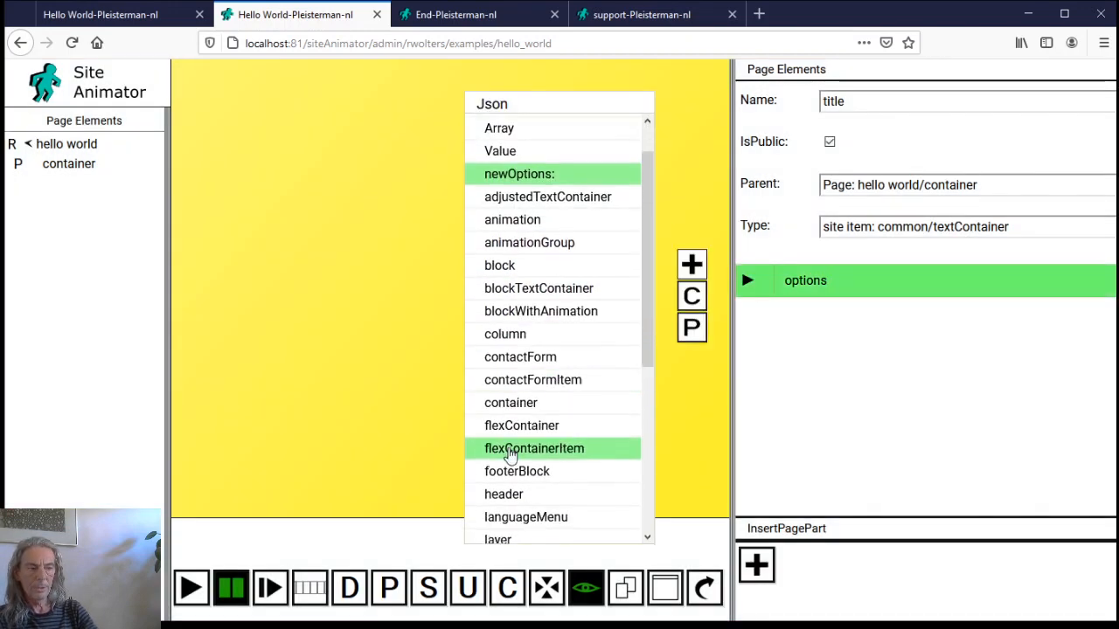
pyautogui.scroll(-2, 520, 473)
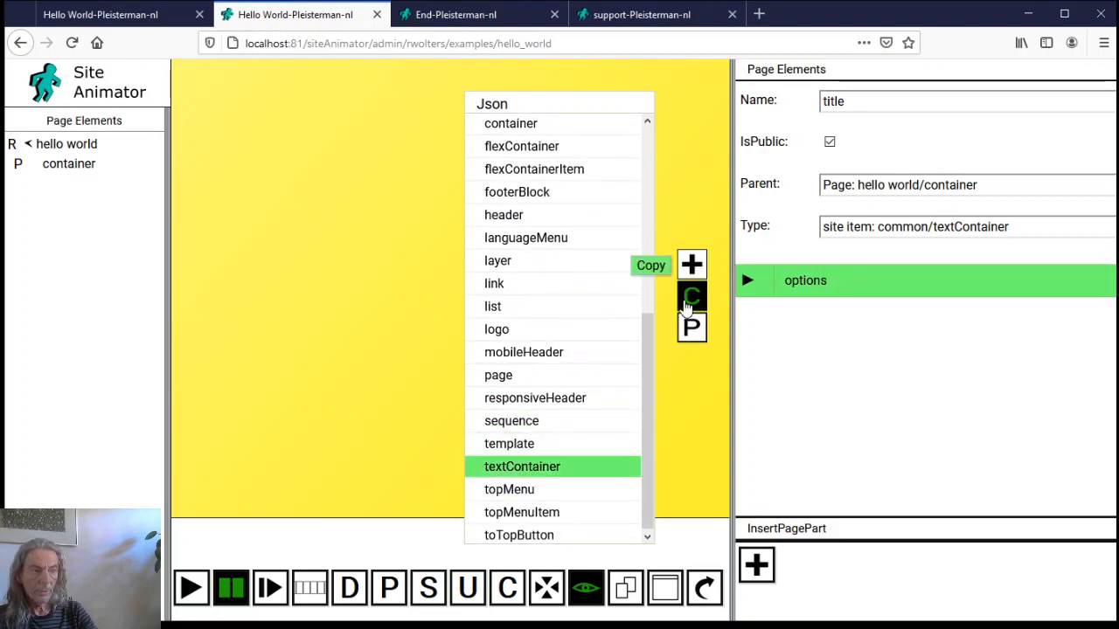
# Delete the containerOptions group from the title's options
pyautogui.click(745, 280)
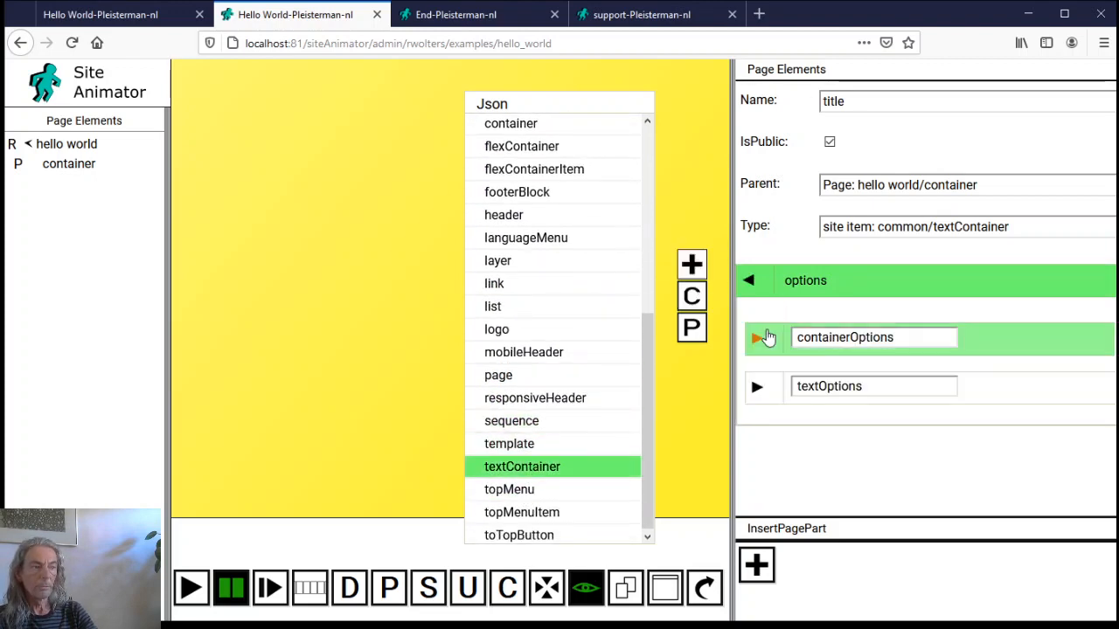
pyautogui.click(757, 337)
pyautogui.click(837, 341)
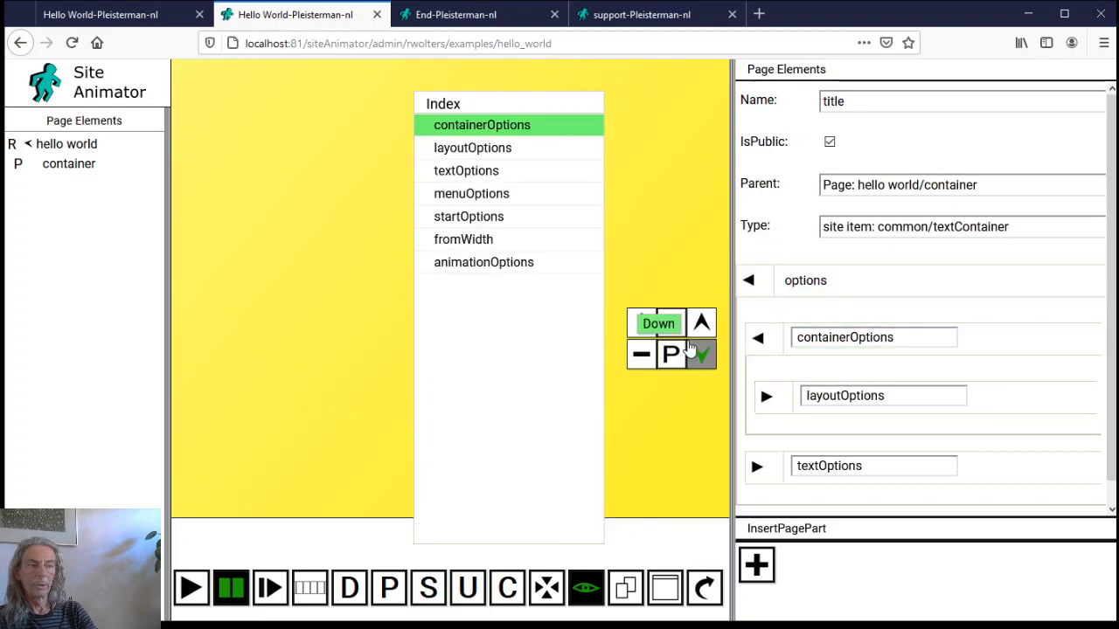
pyautogui.click(635, 357)
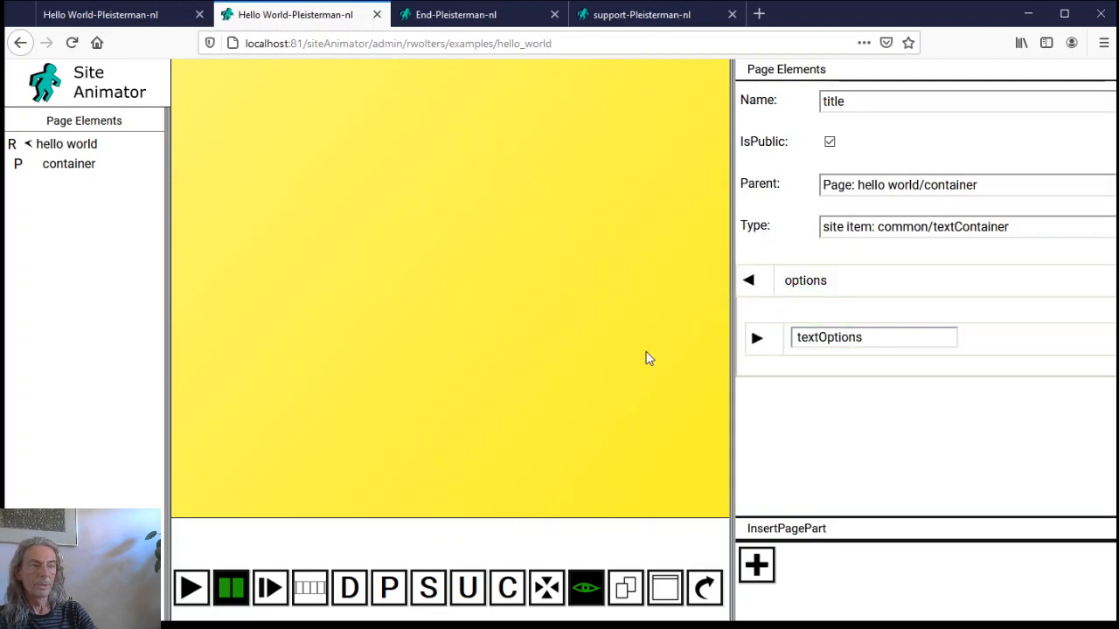
# Insert an Object array entry named containerOptions and move it above textOptions
pyautogui.click(804, 292)
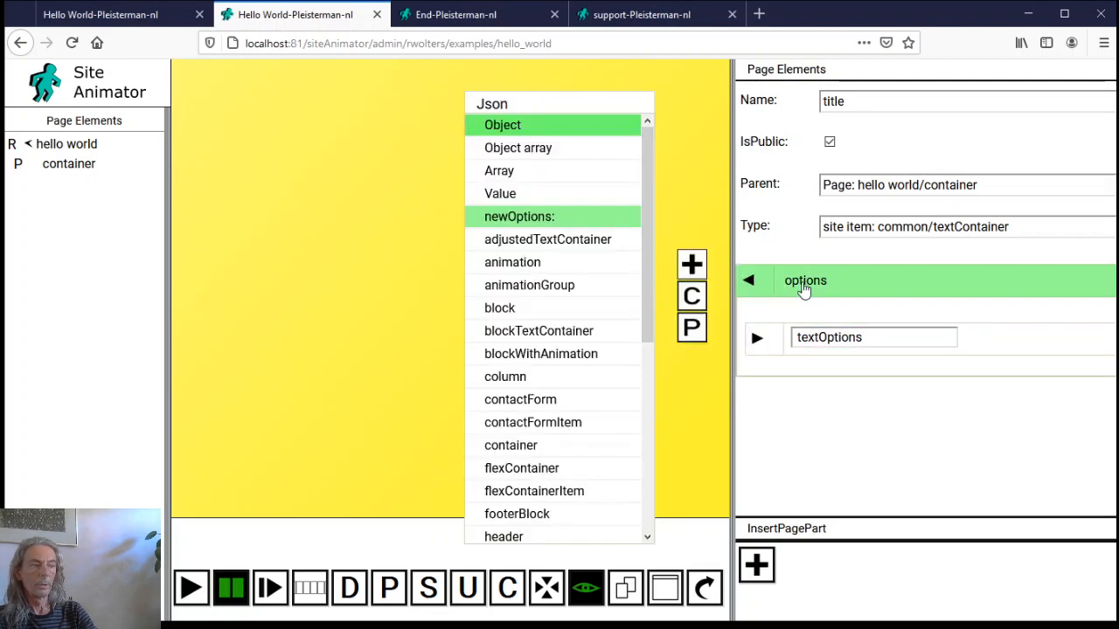
pyautogui.click(545, 151)
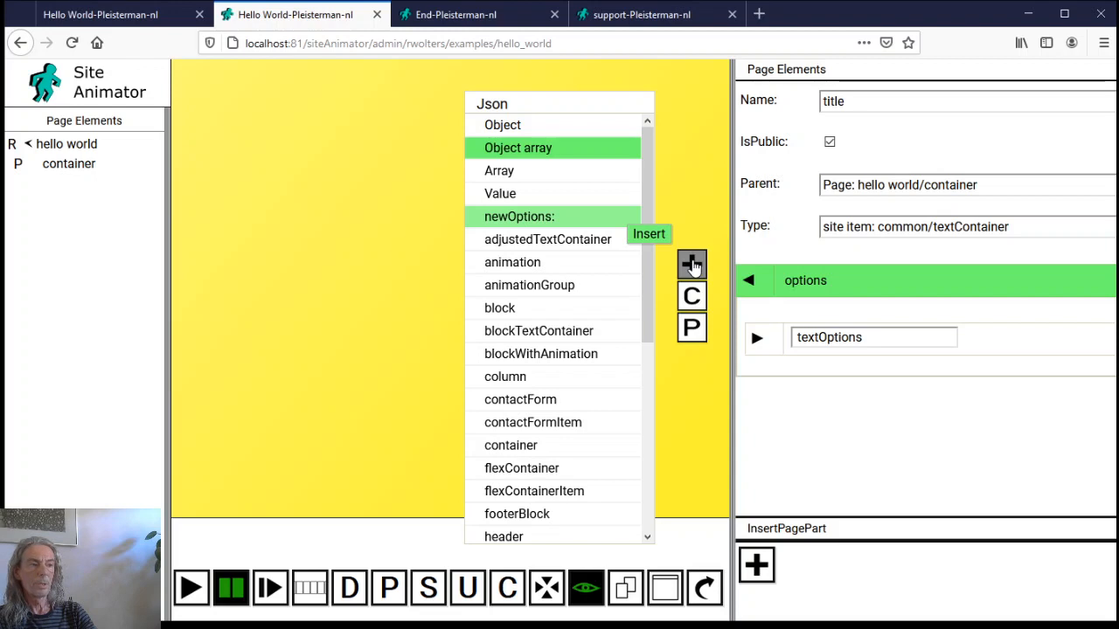
pyautogui.click(691, 265)
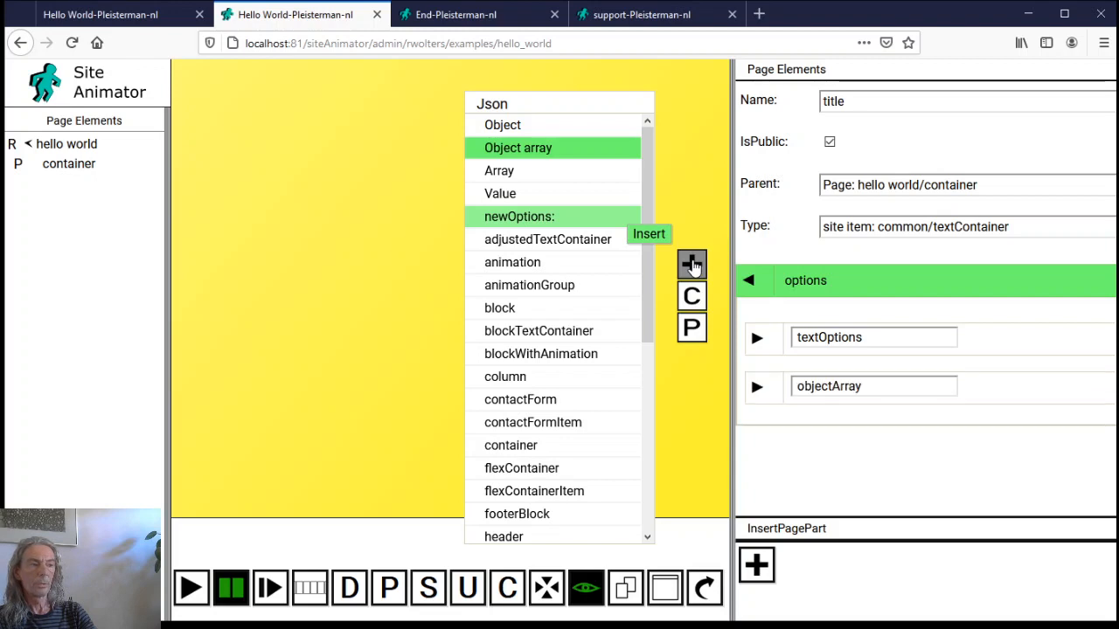
pyautogui.click(820, 386)
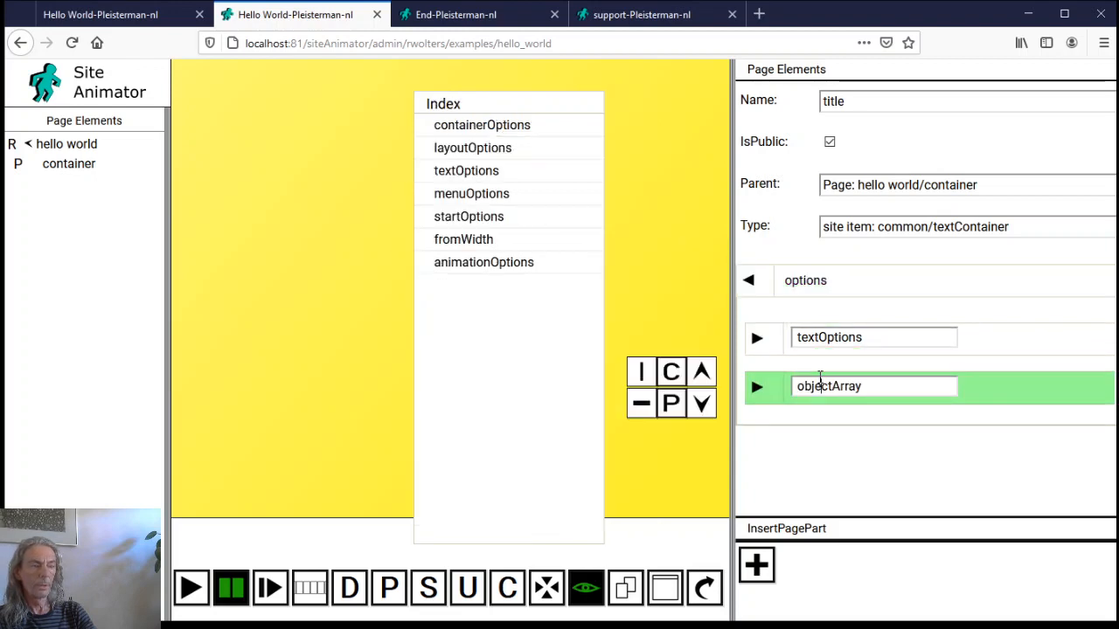
pyautogui.click(496, 128)
pyautogui.click(641, 371)
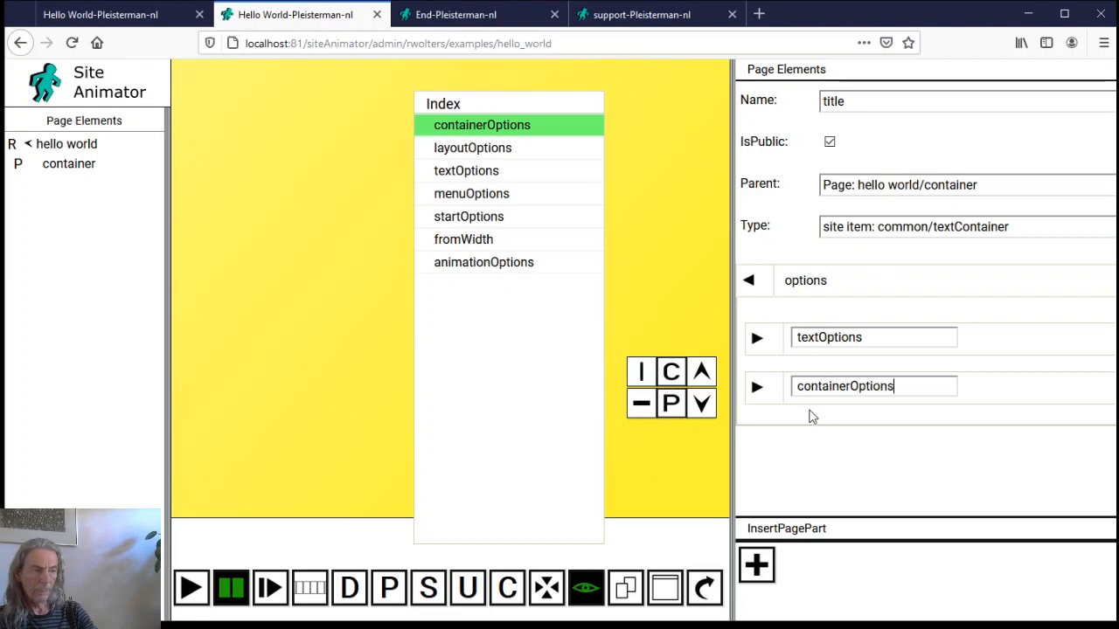
pyautogui.click(697, 369)
# Set its first entry to paddingTop 100px and delete the unused index2
pyautogui.click(757, 337)
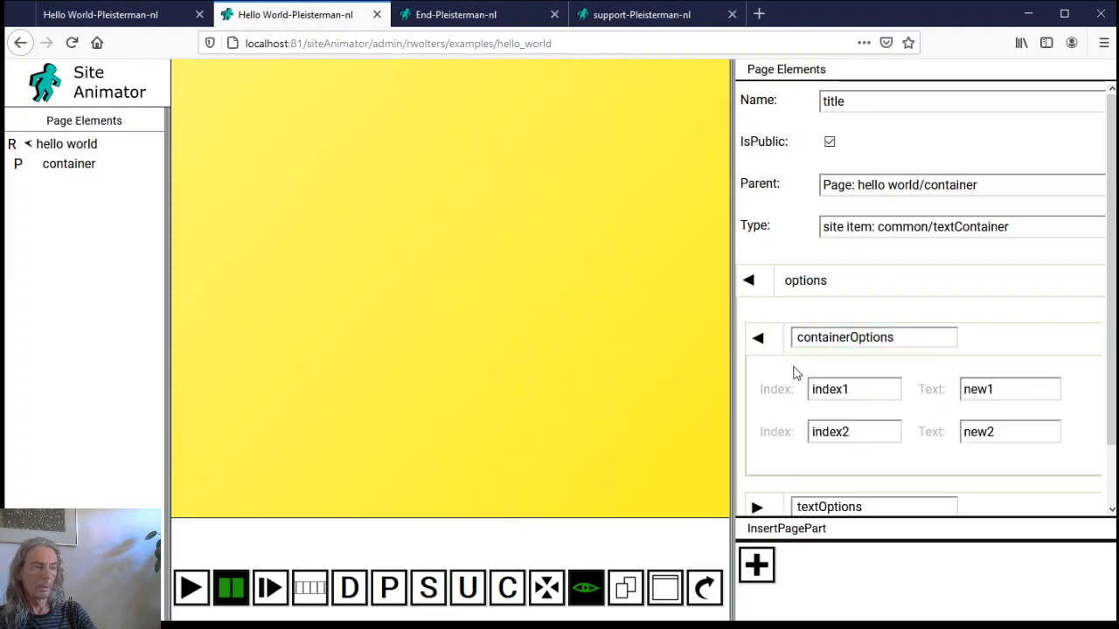
pyautogui.doubleClick(825, 389)
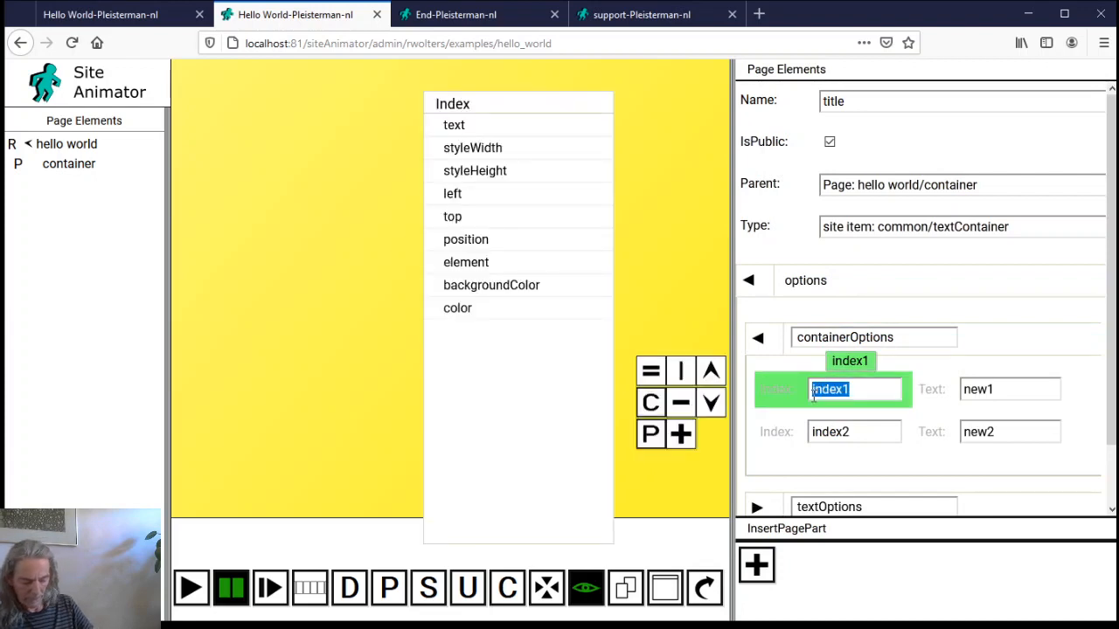
pyautogui.write('e')
pyautogui.write('addingTop')
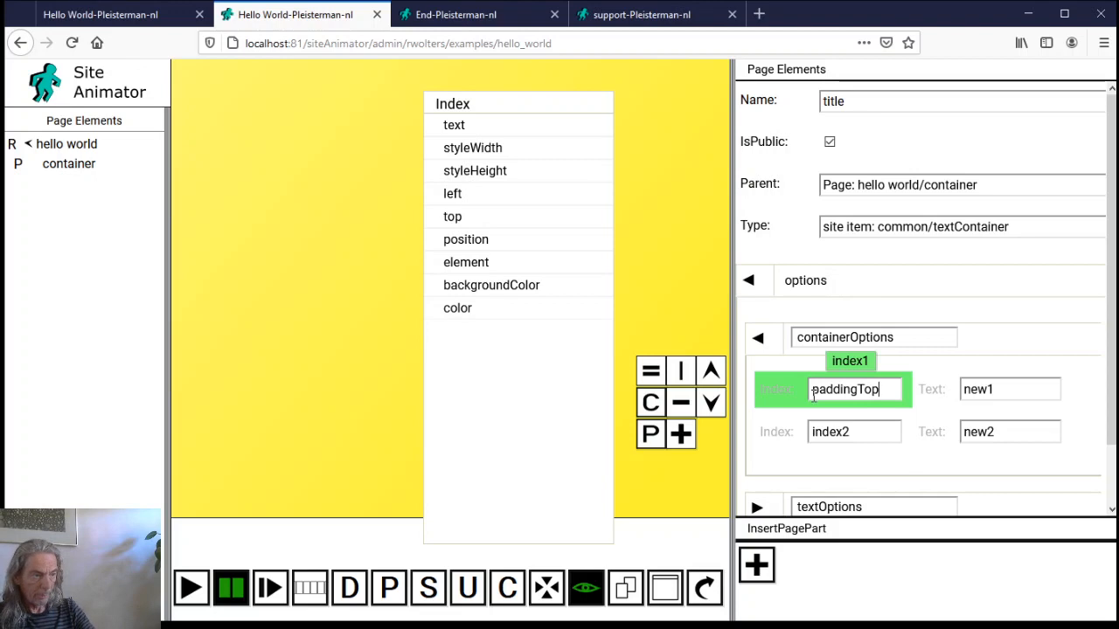
pyautogui.press('Tab')
pyautogui.write('1')
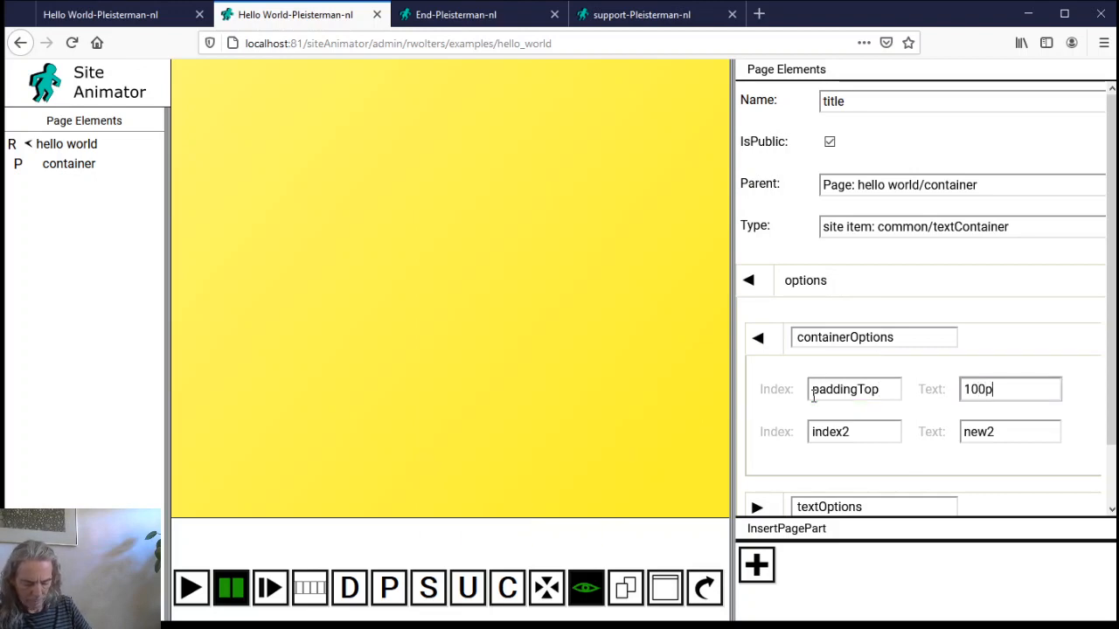
pyautogui.click(826, 437)
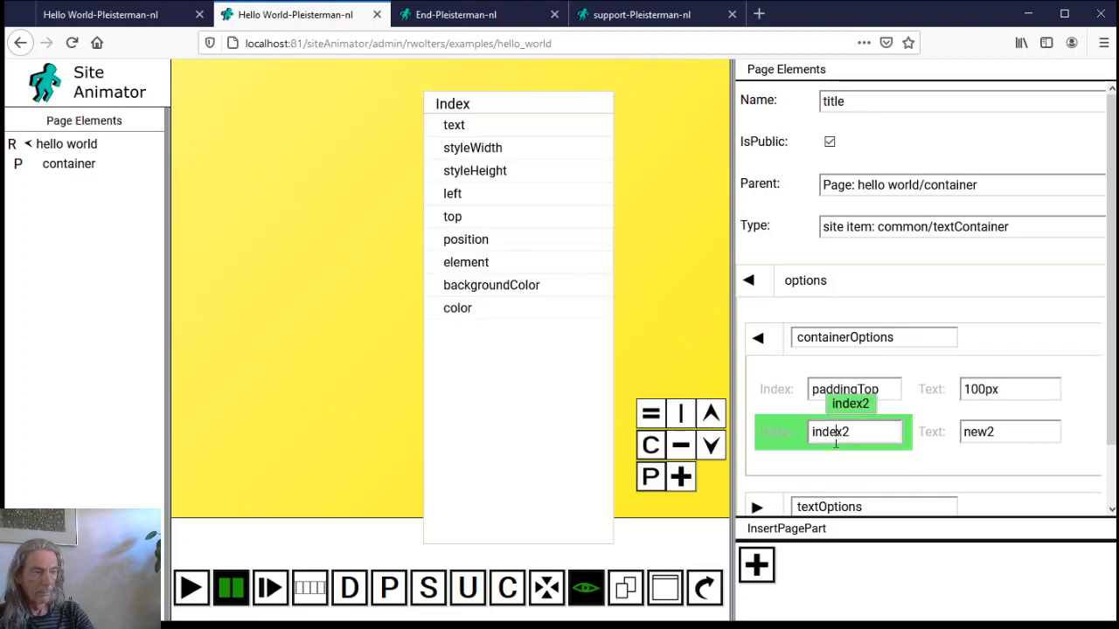
pyautogui.click(678, 445)
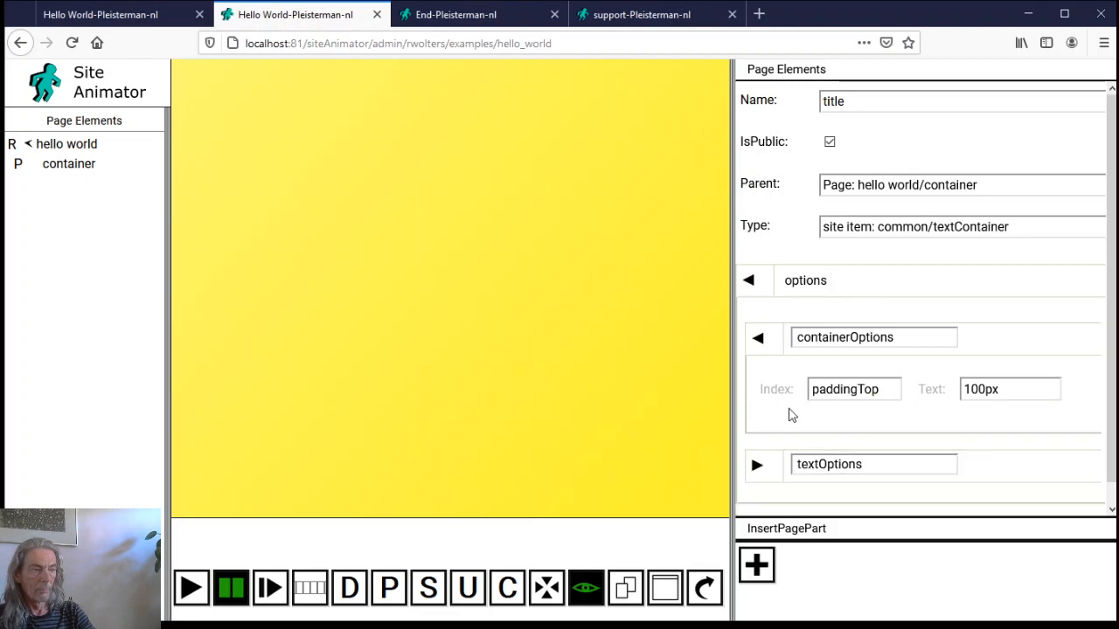
# Set the title text to 'Welocme to Site Animator' with font size 1.2em
pyautogui.scroll(-1, 790, 412)
pyautogui.click(762, 446)
pyautogui.scroll(-2, 874, 411)
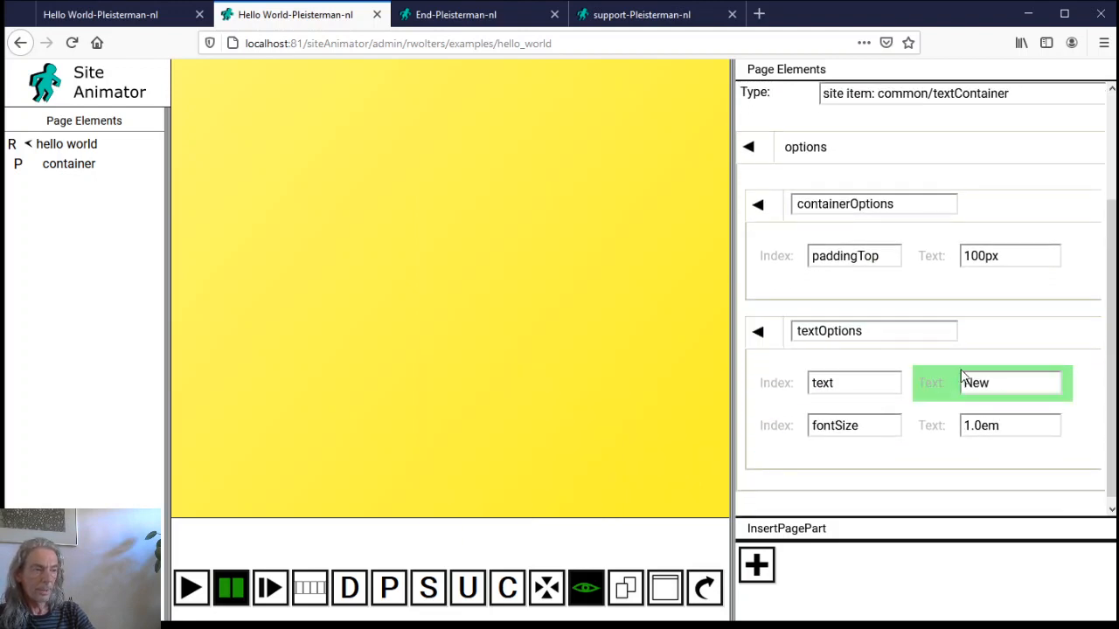
pyautogui.doubleClick(977, 383)
pyautogui.write('W')
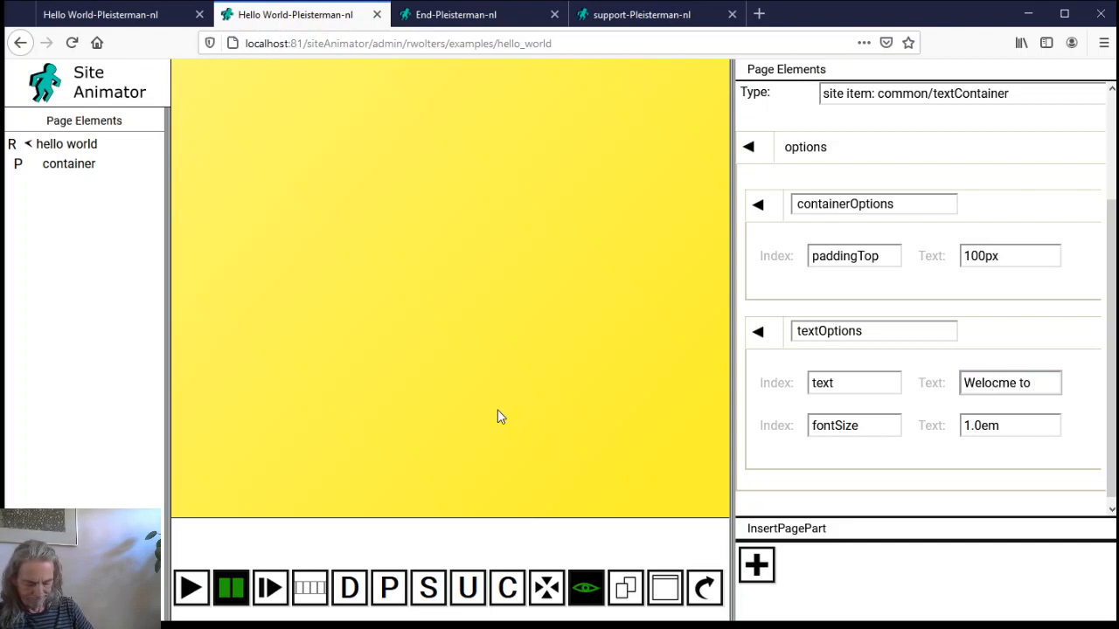
pyautogui.write('elocme to Site ')
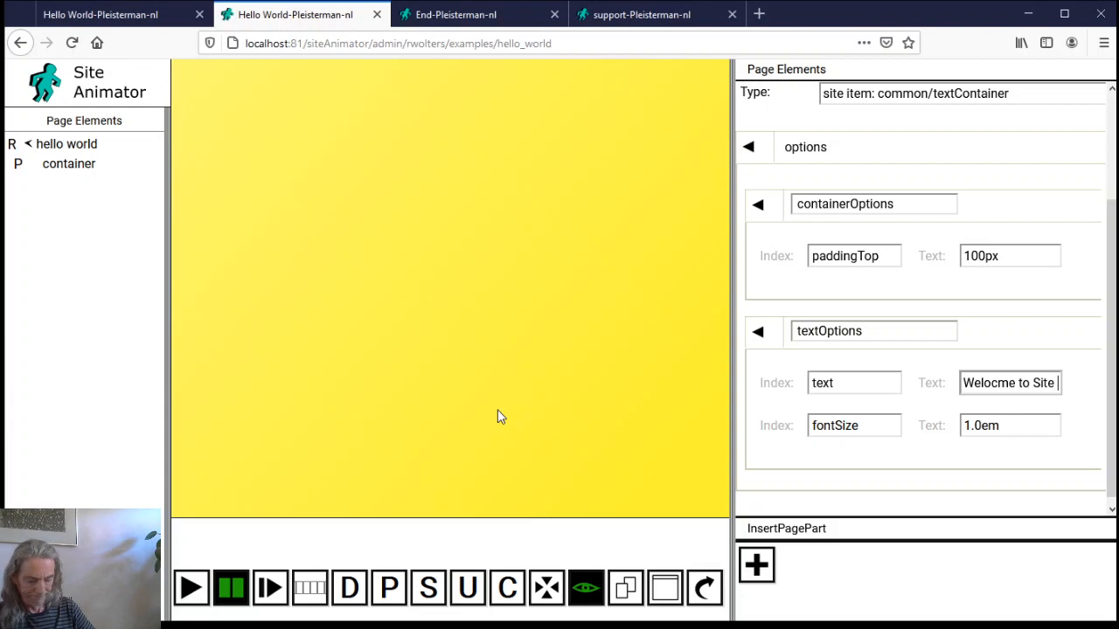
pyautogui.write('Animator')
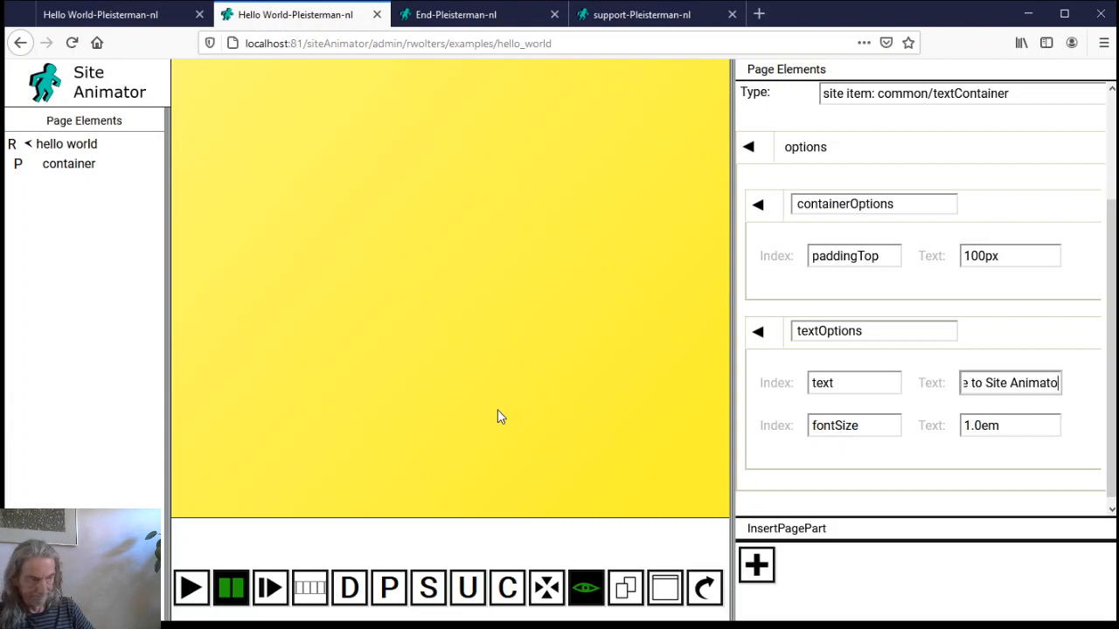
pyautogui.click(977, 425)
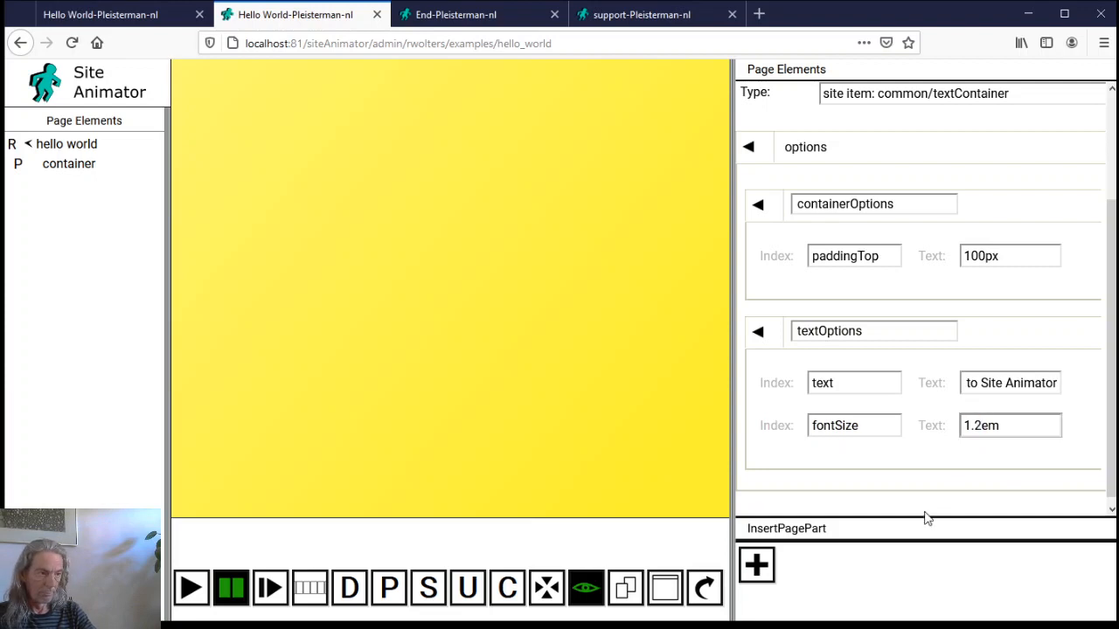
# Add a textAlign = center row after fontSize and insert the title onto the page
pyautogui.click(835, 426)
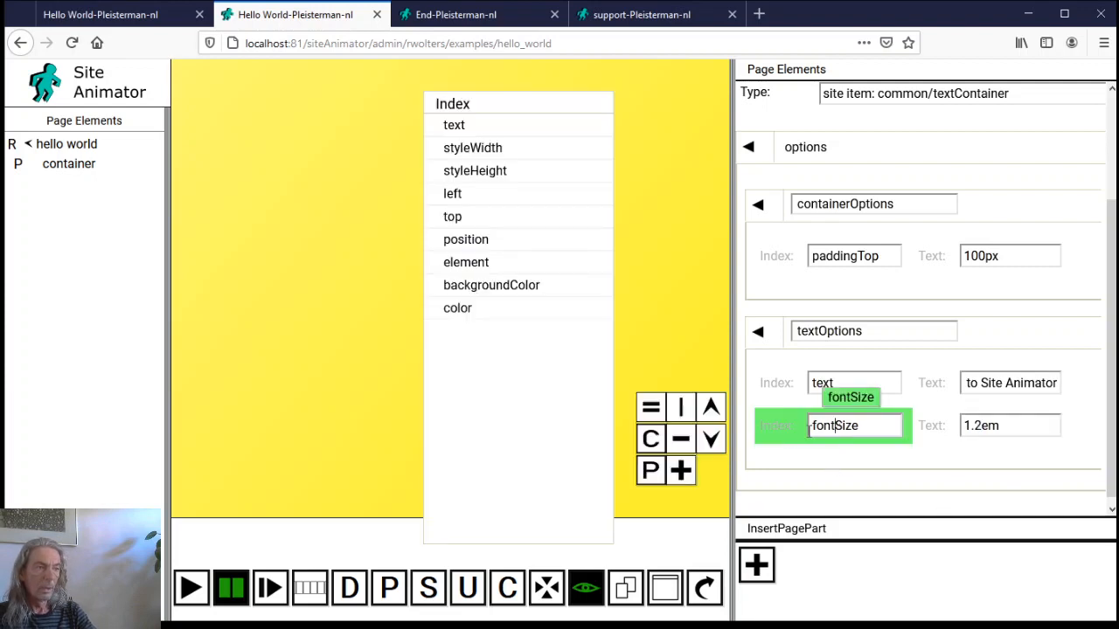
pyautogui.click(680, 470)
pyautogui.click(866, 470)
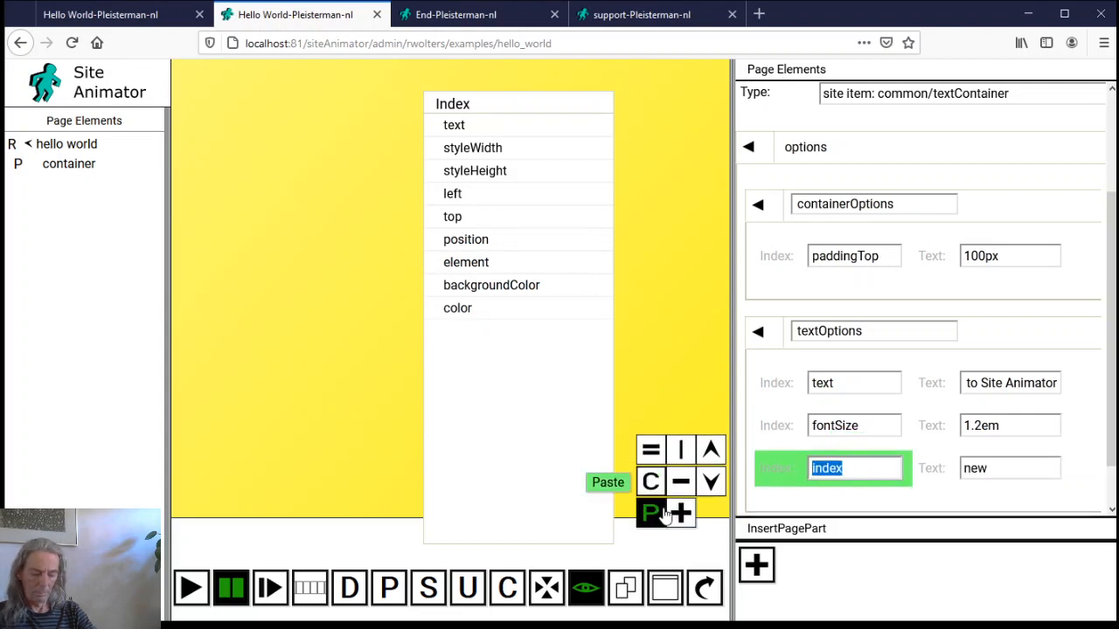
pyautogui.write('textAlign')
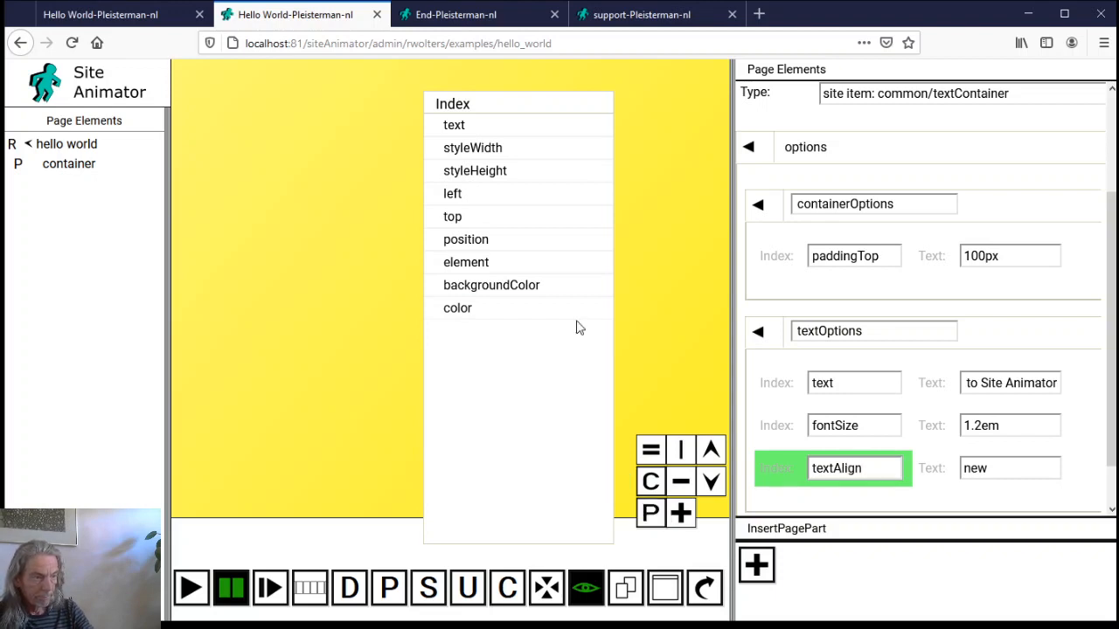
pyautogui.press('Tab')
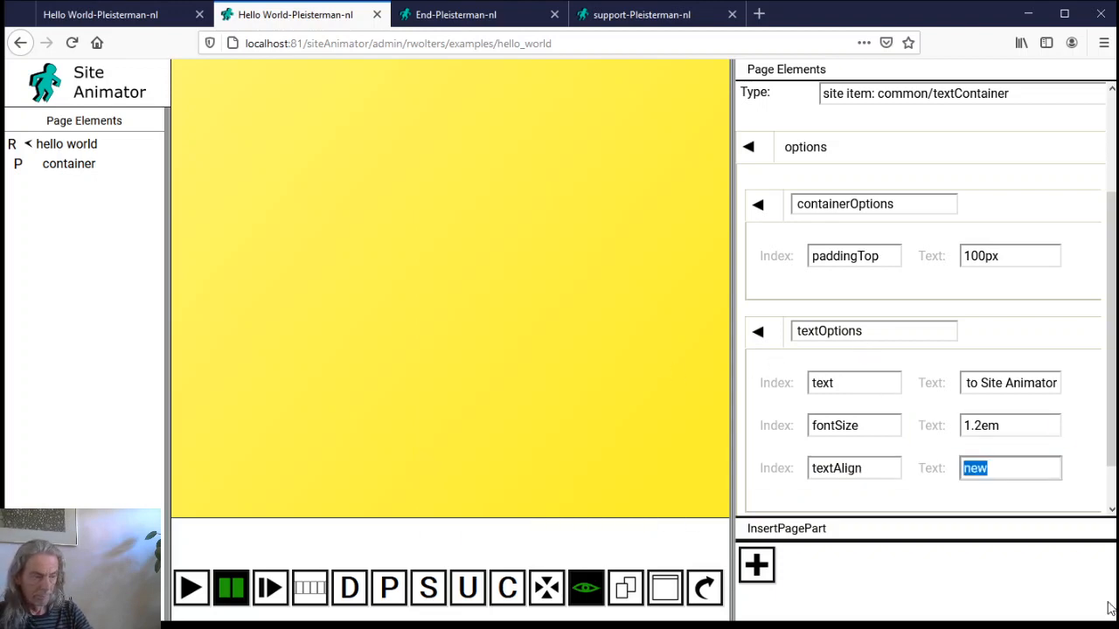
pyautogui.write('center')
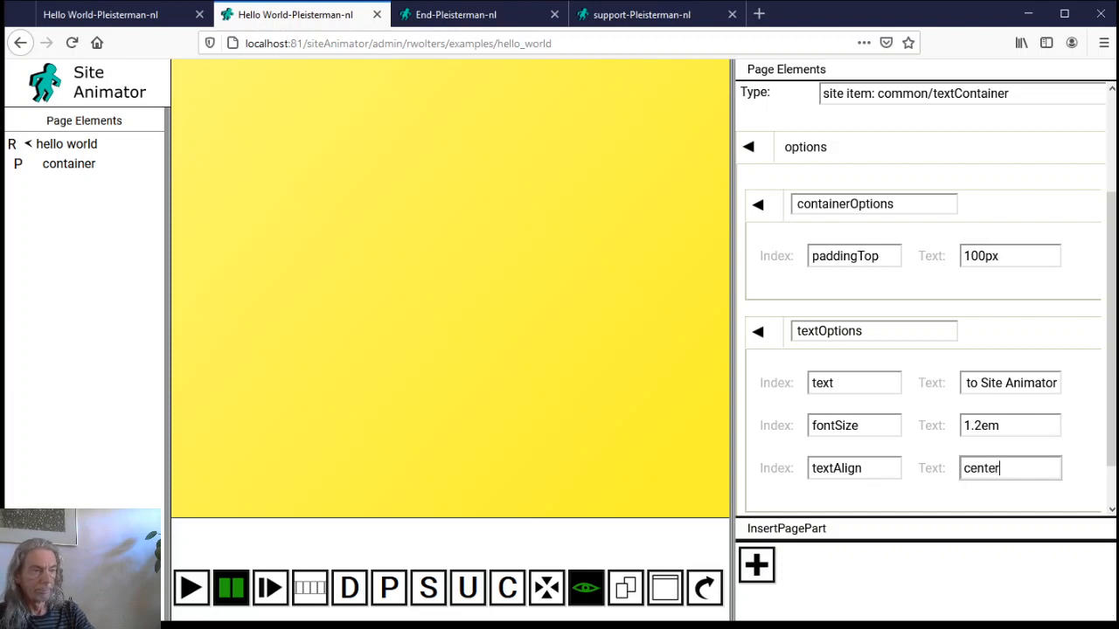
pyautogui.click(757, 566)
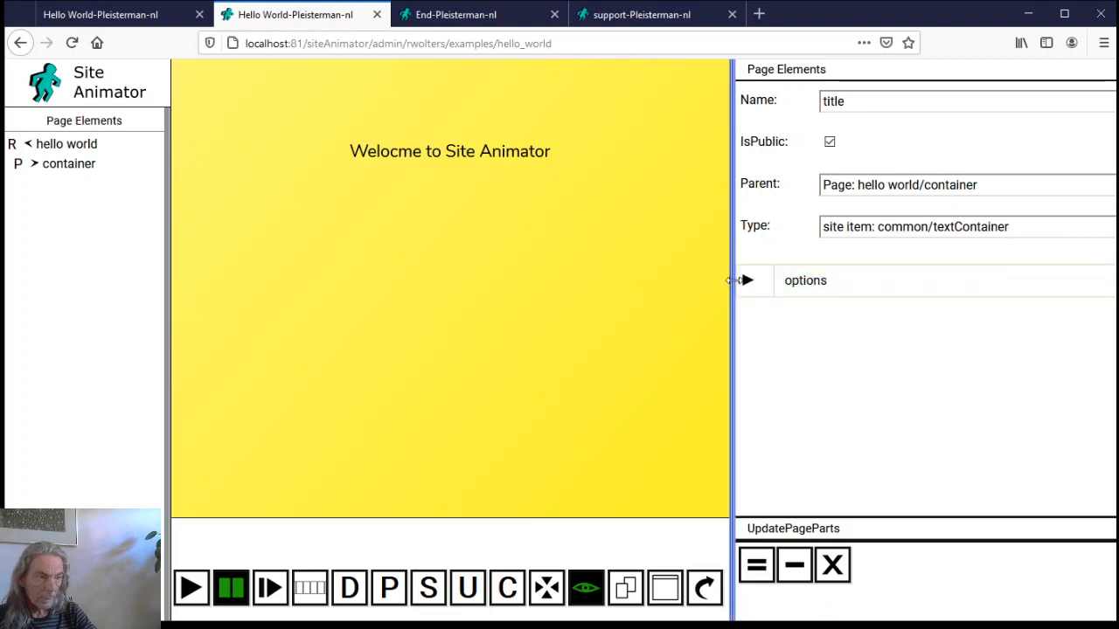
# Correct the title text to 'Welcome to Site Animator' and apply it
pyautogui.click(749, 279)
pyautogui.click(759, 388)
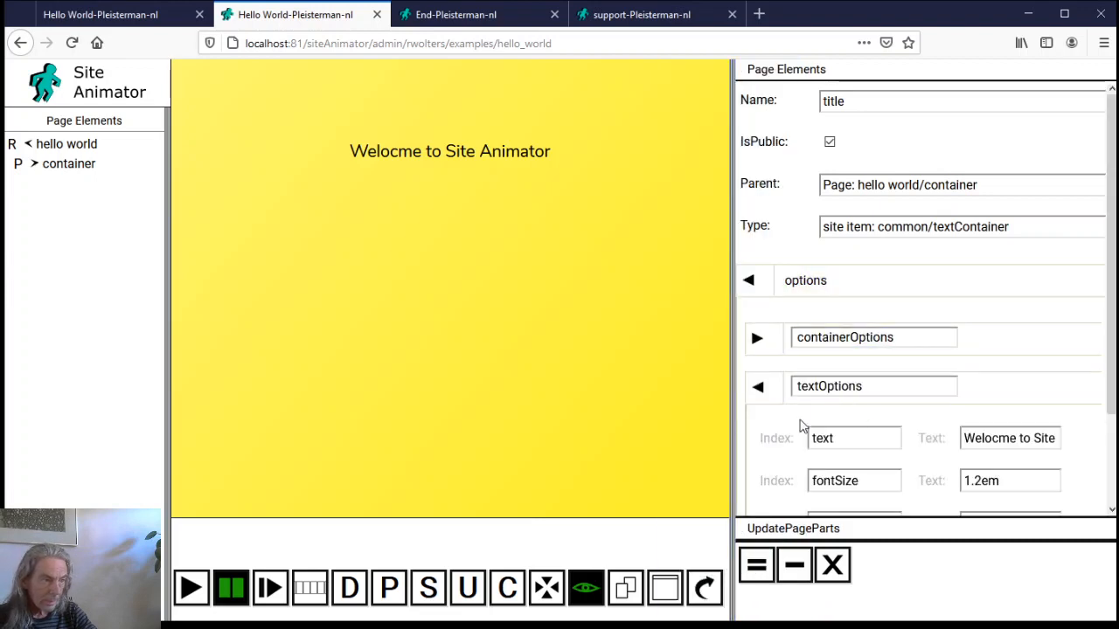
pyautogui.click(993, 432)
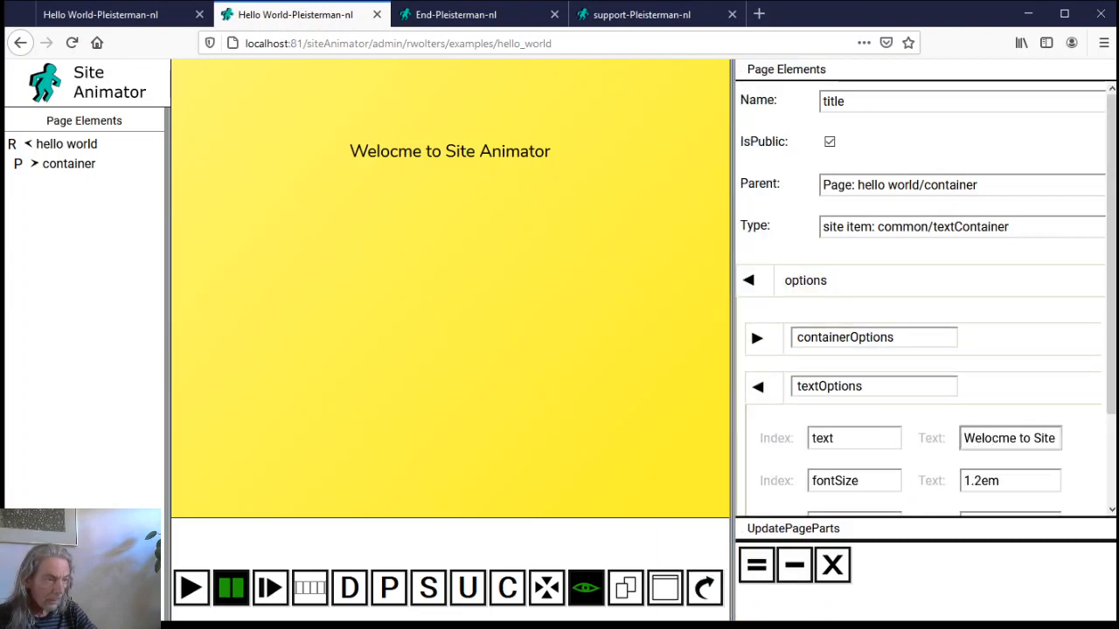
pyautogui.press('BackSpace')
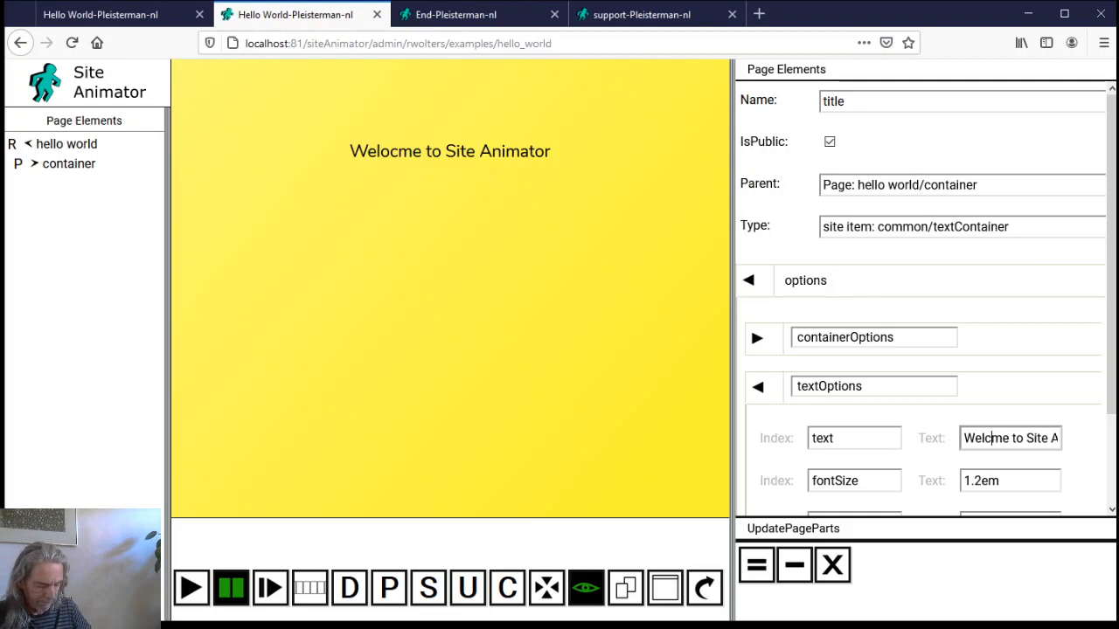
pyautogui.write('o')
pyautogui.click(756, 565)
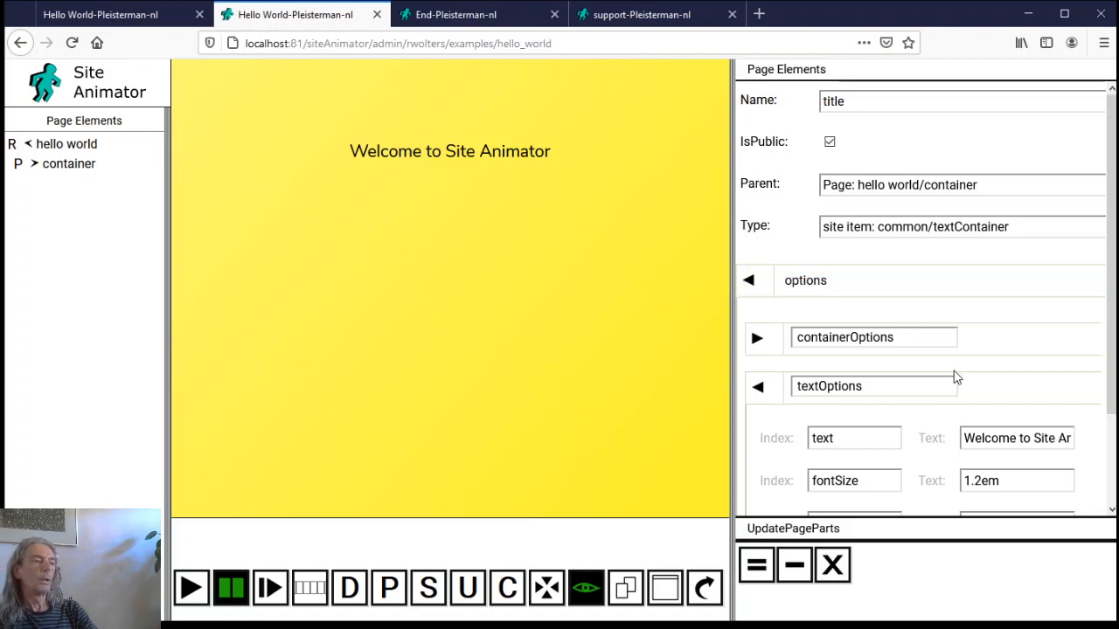
# Change the font size to 1.2rem, save, and close the element
pyautogui.scroll(-2, 892, 358)
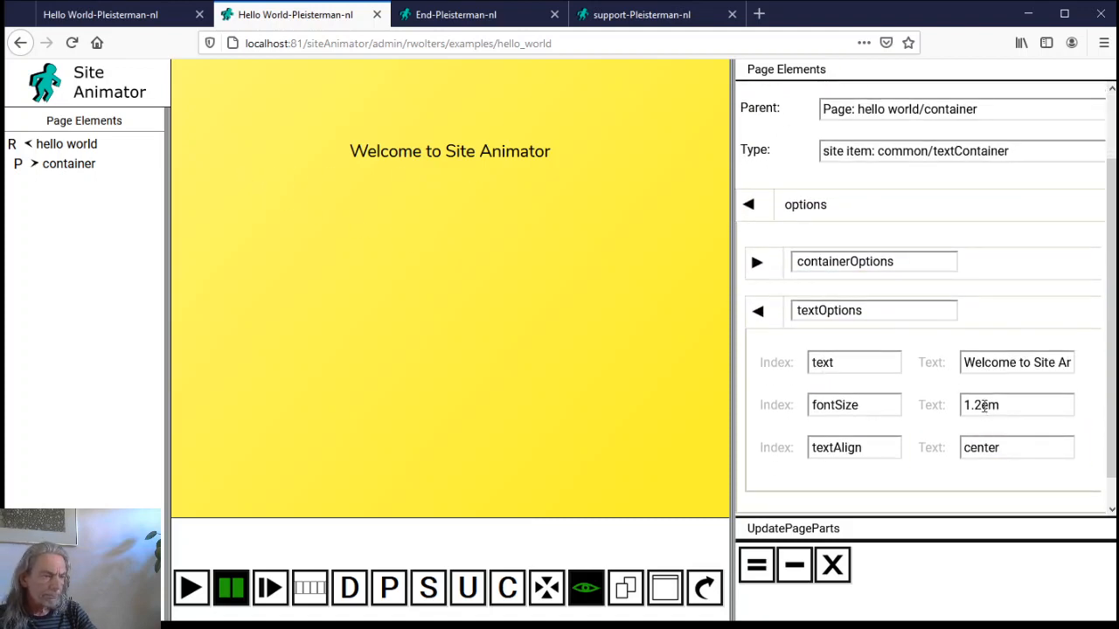
pyautogui.click(984, 405)
pyautogui.write('r')
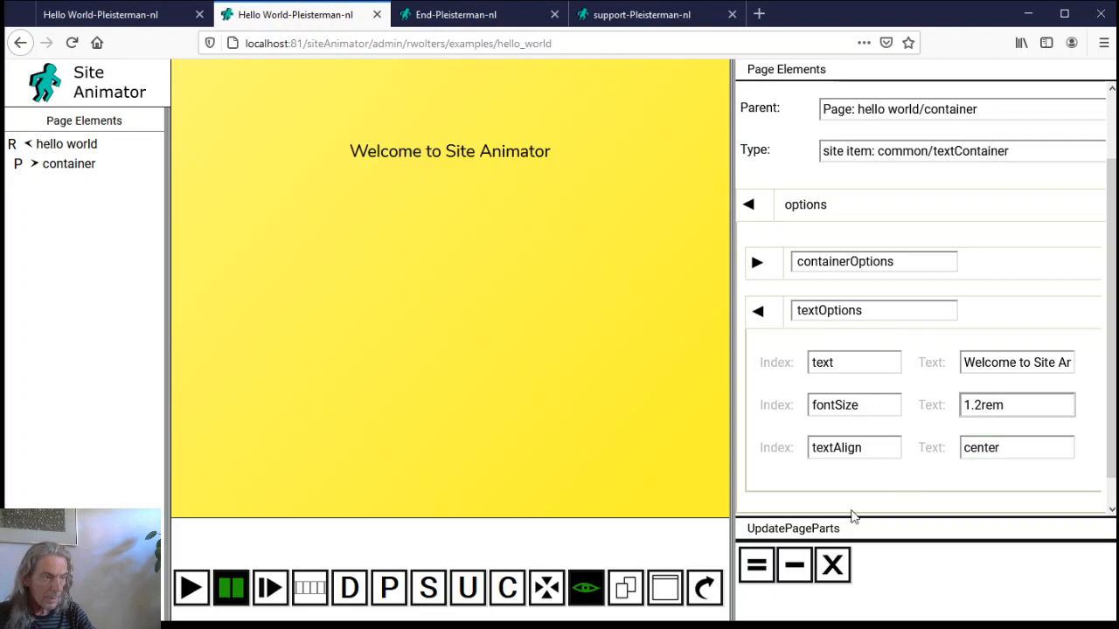
pyautogui.click(757, 565)
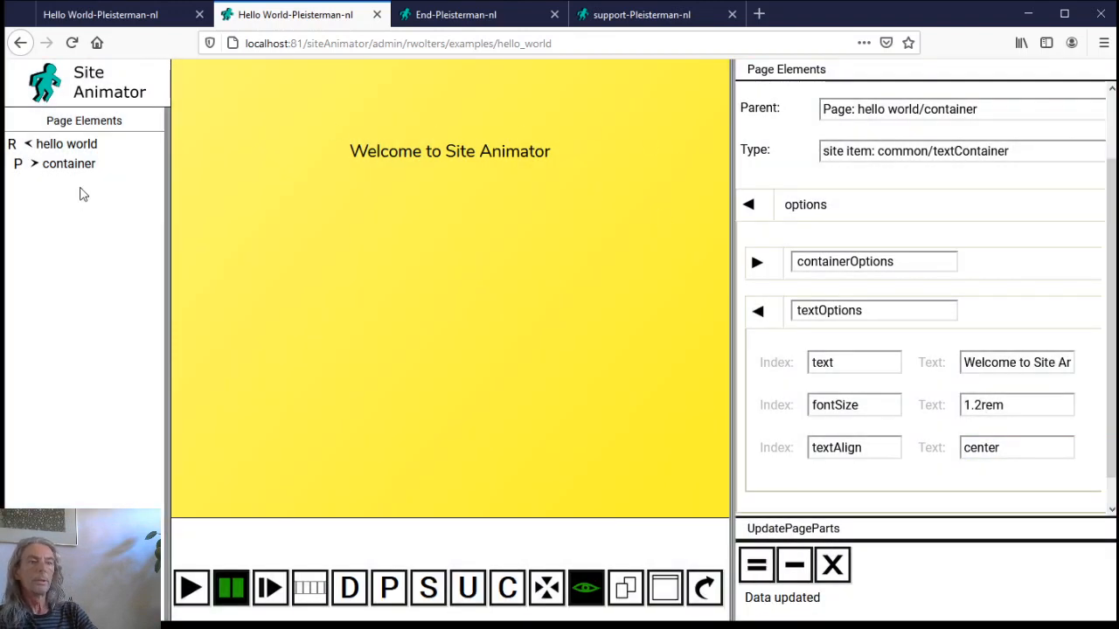
pyautogui.click(831, 564)
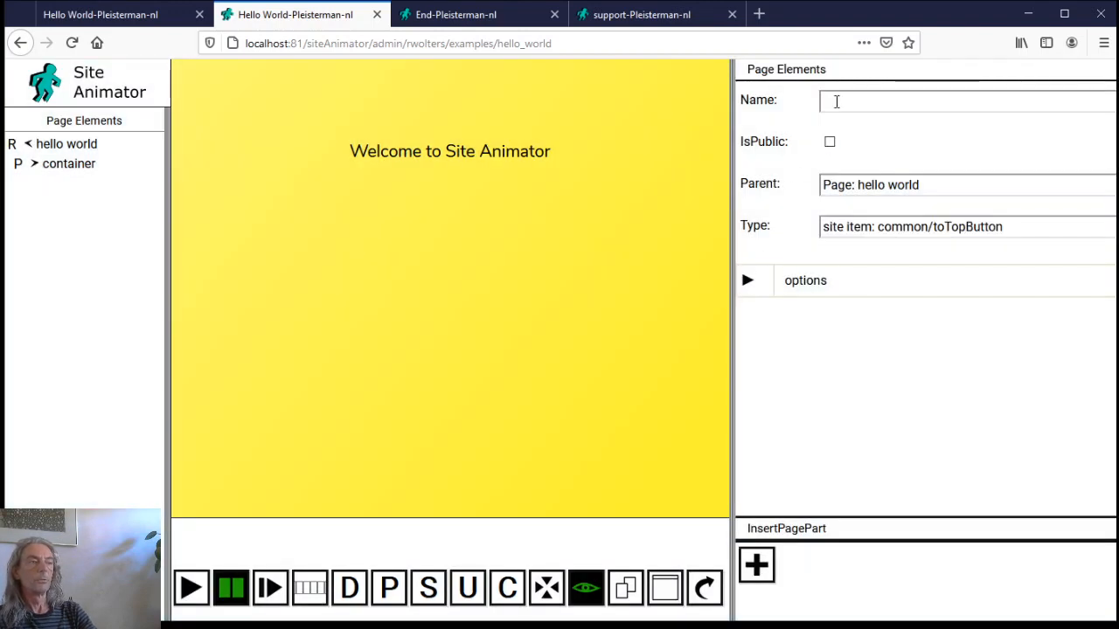
# Name the new element 'Hello World text', make it public, and place it in the container
pyautogui.click(831, 101)
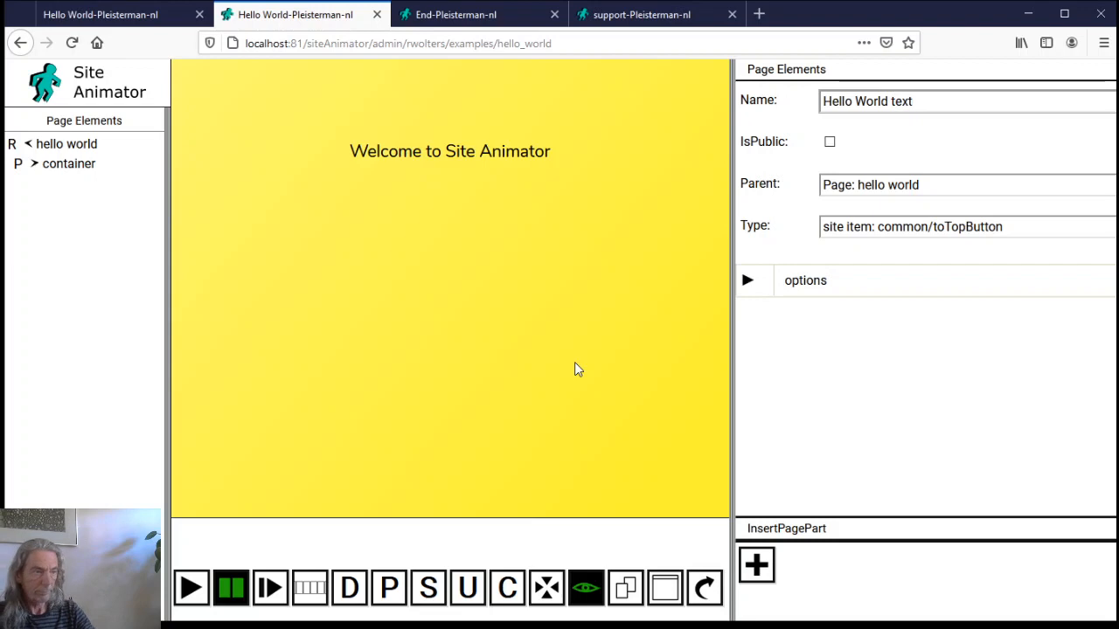
pyautogui.click(831, 142)
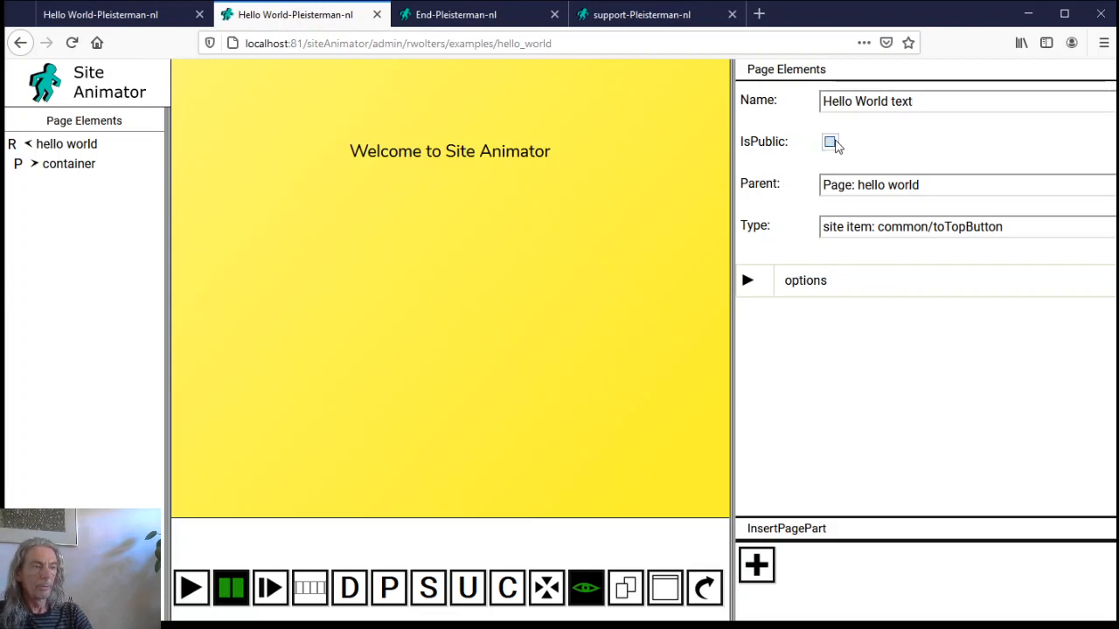
pyautogui.click(848, 186)
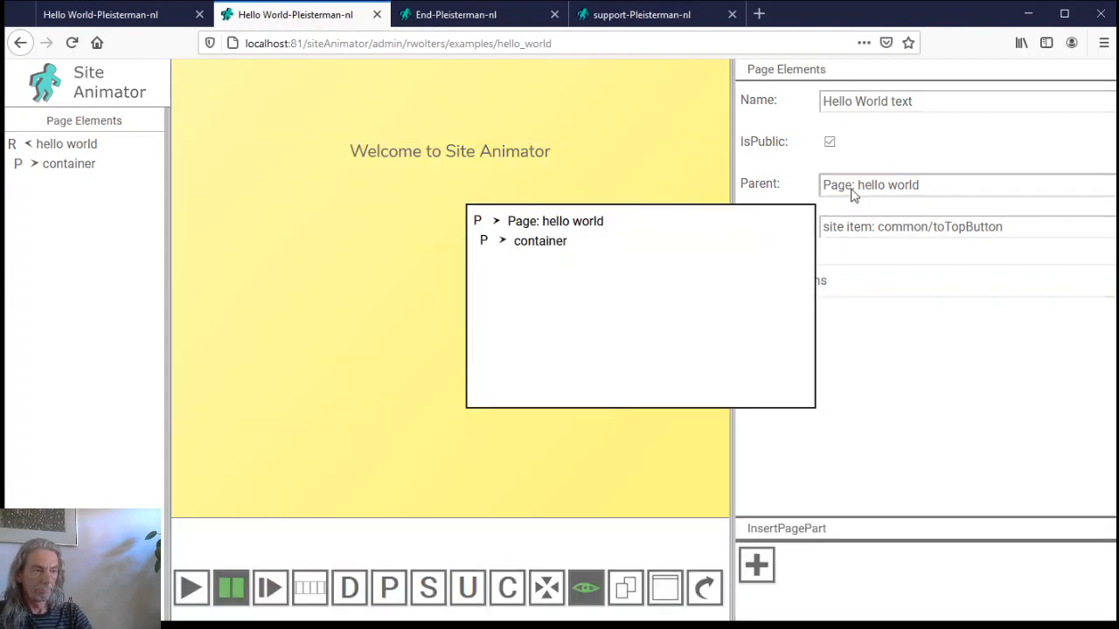
pyautogui.click(568, 243)
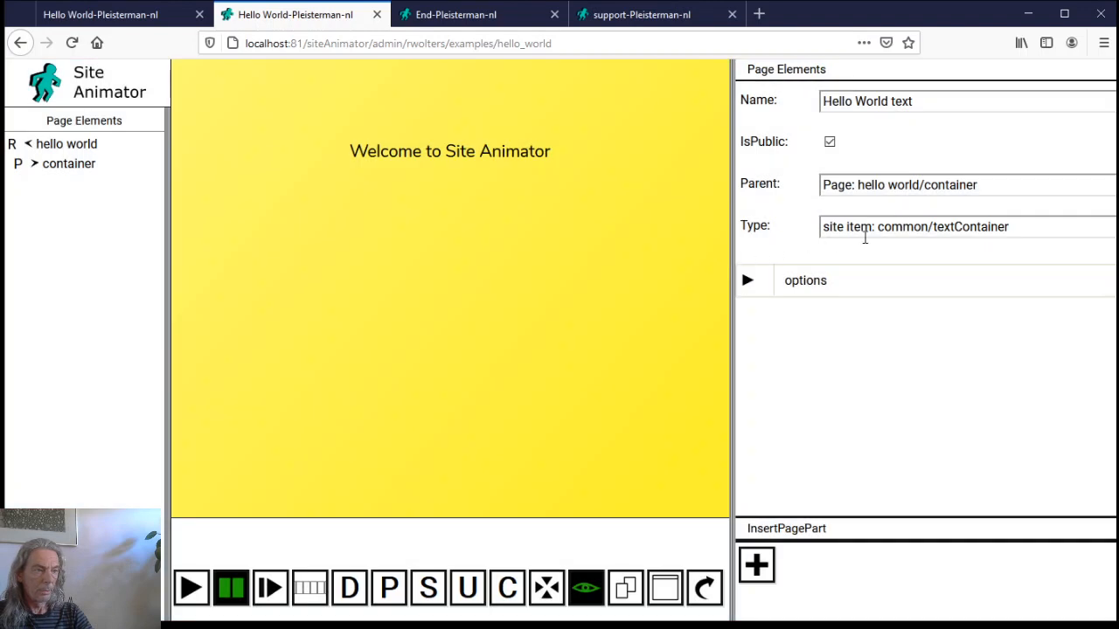
# Insert the textContainer option set and remove its layoutOptions entry
pyautogui.click(797, 284)
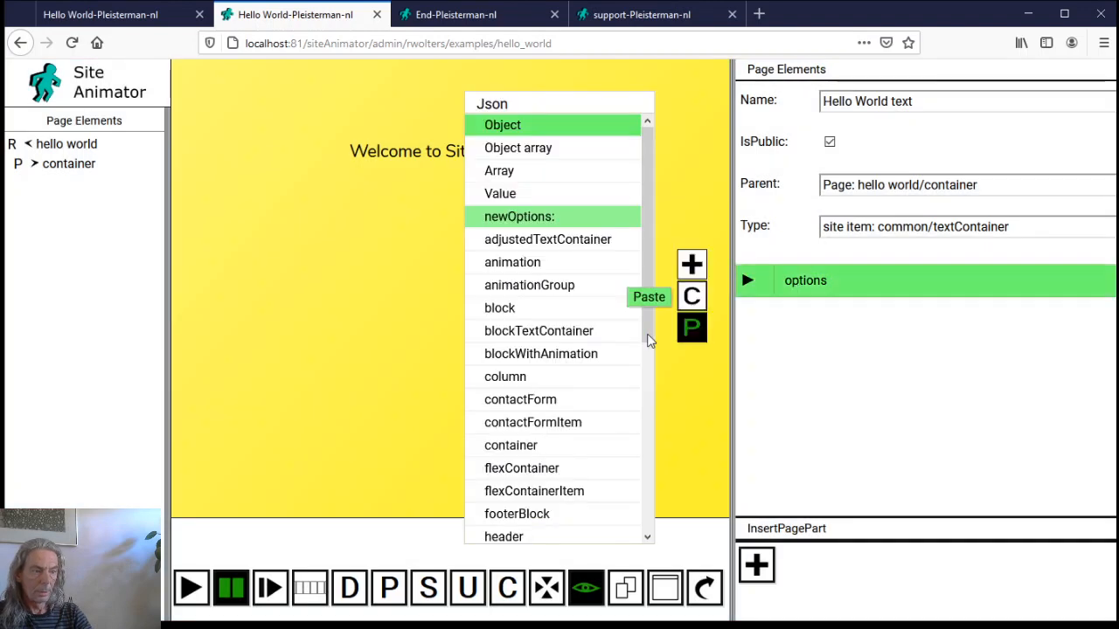
pyautogui.scroll(-4, 532, 490)
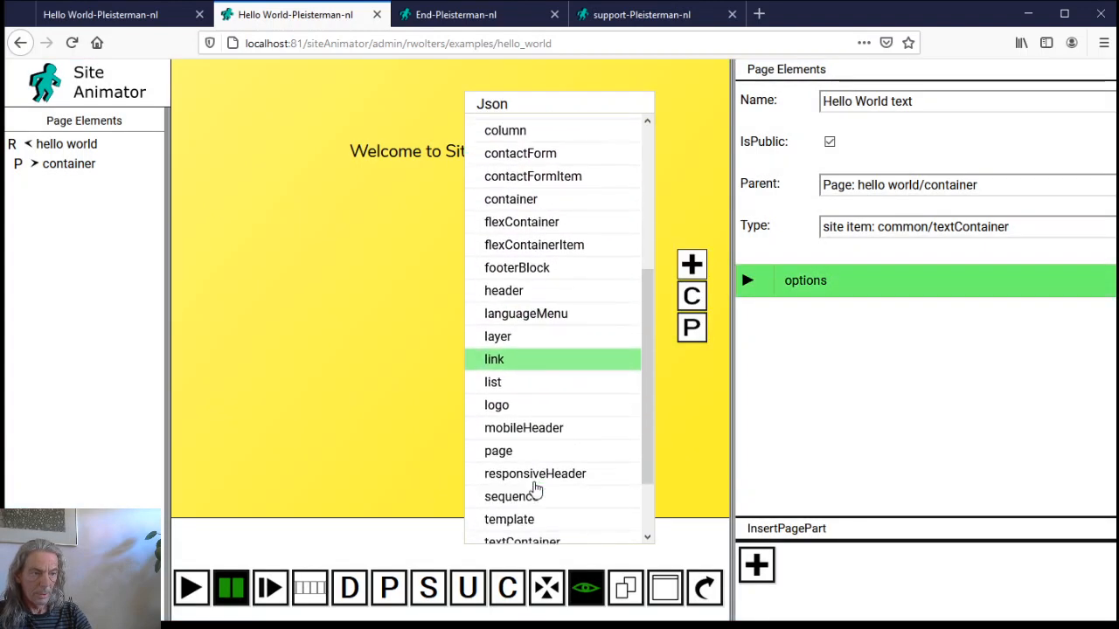
pyautogui.scroll(-3, 515, 437)
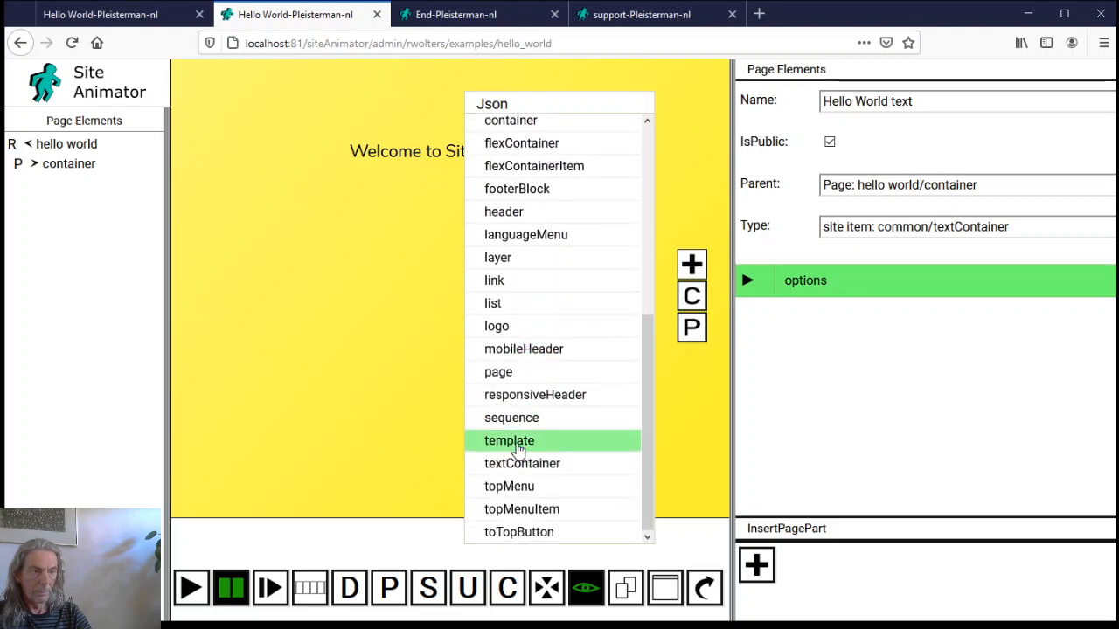
pyautogui.click(529, 463)
pyautogui.click(693, 265)
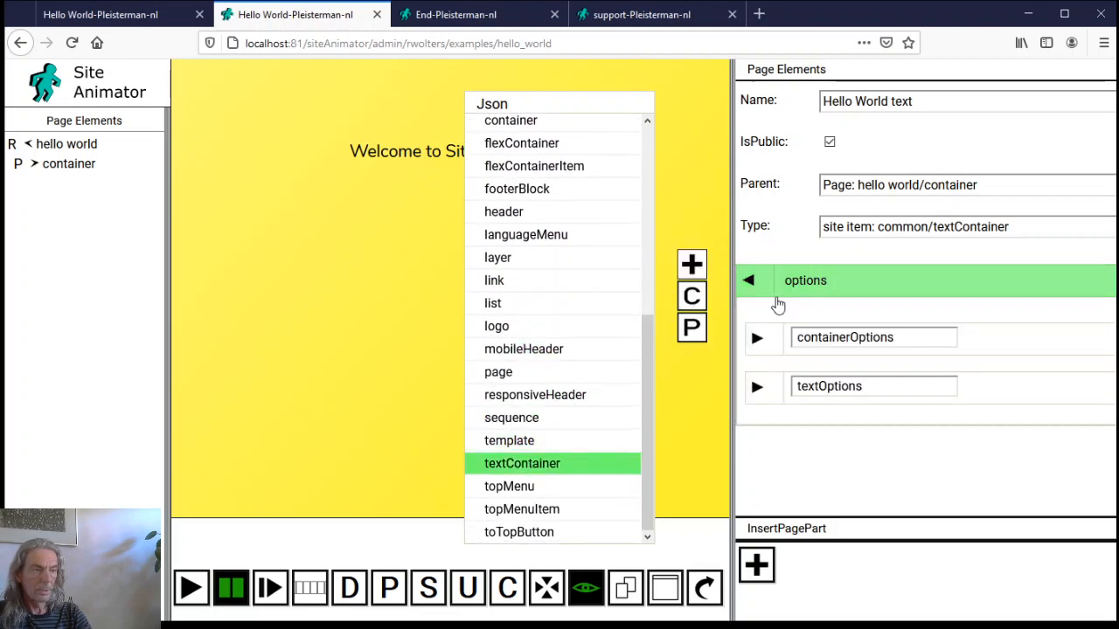
pyautogui.click(778, 345)
pyautogui.click(835, 391)
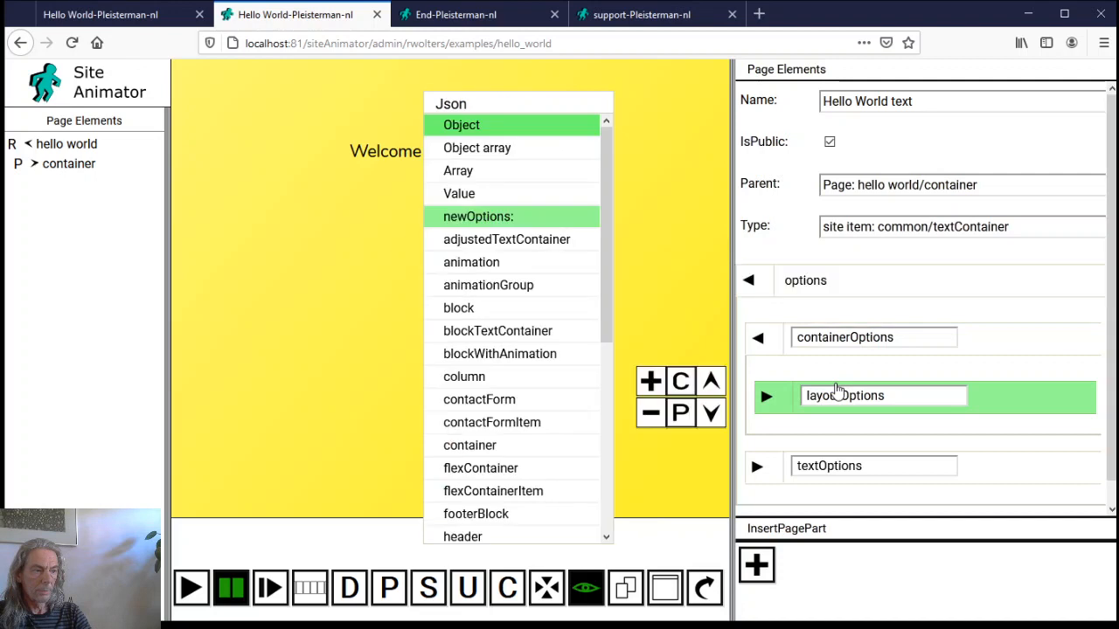
pyautogui.click(650, 411)
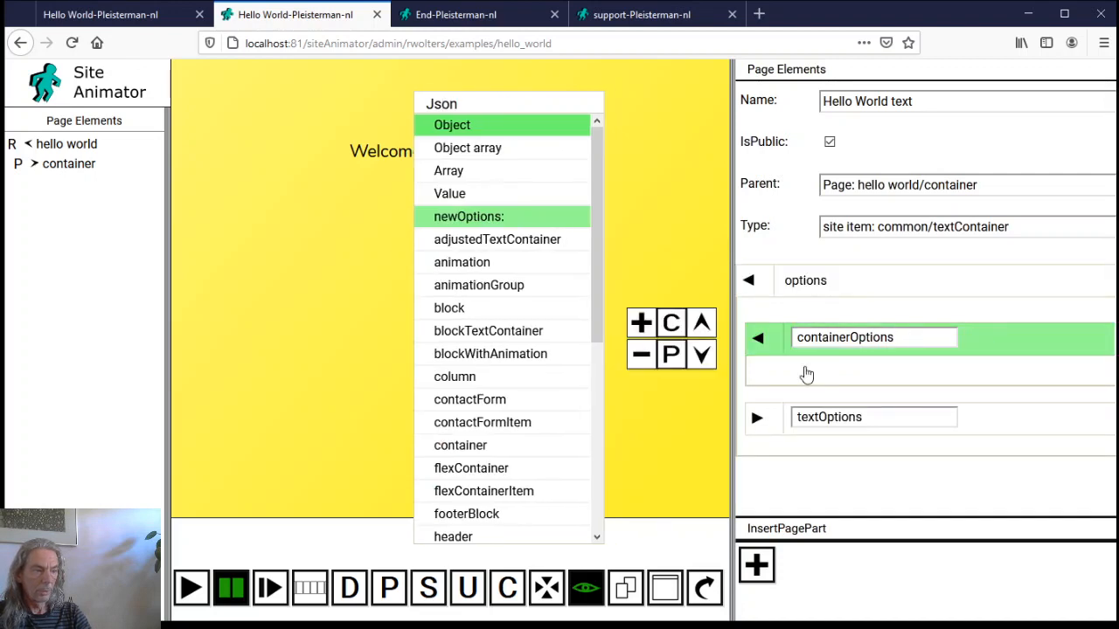
# Add a marginTop of 10px under containerOptions
pyautogui.click(644, 339)
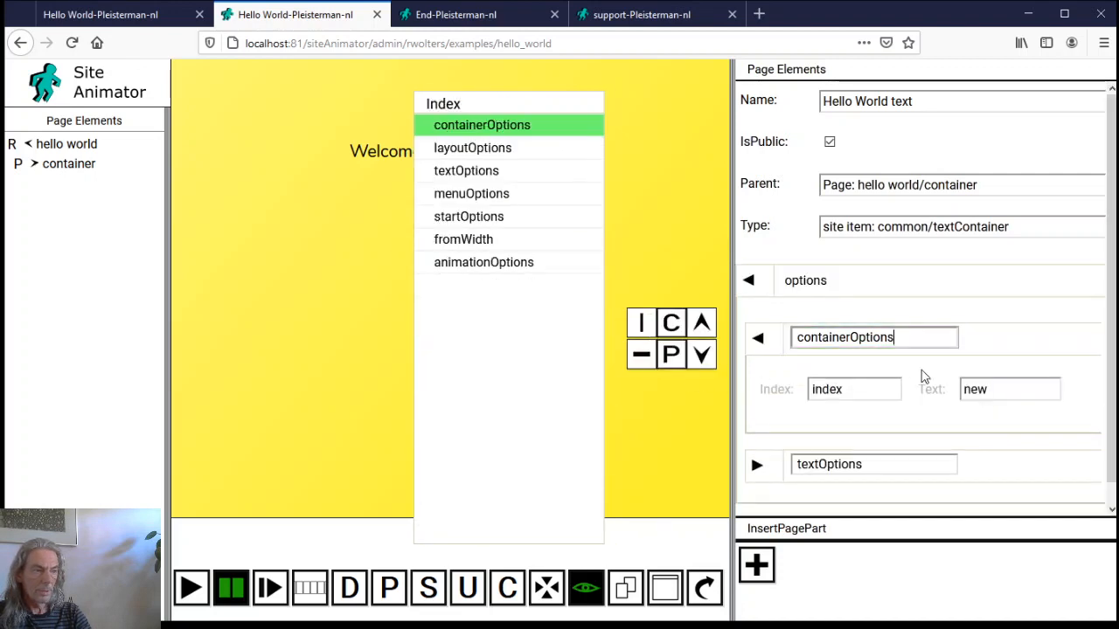
pyautogui.click(872, 382)
pyautogui.moveTo(871, 382); pyautogui.dragTo(759, 414)
pyautogui.write('ma')
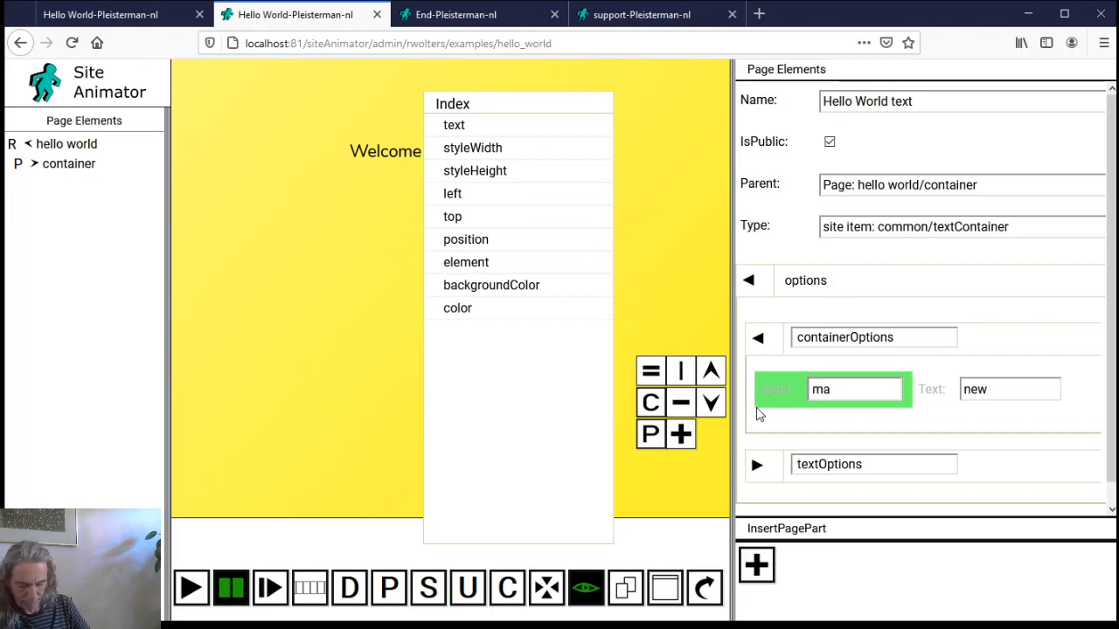
pyautogui.write('rginTop')
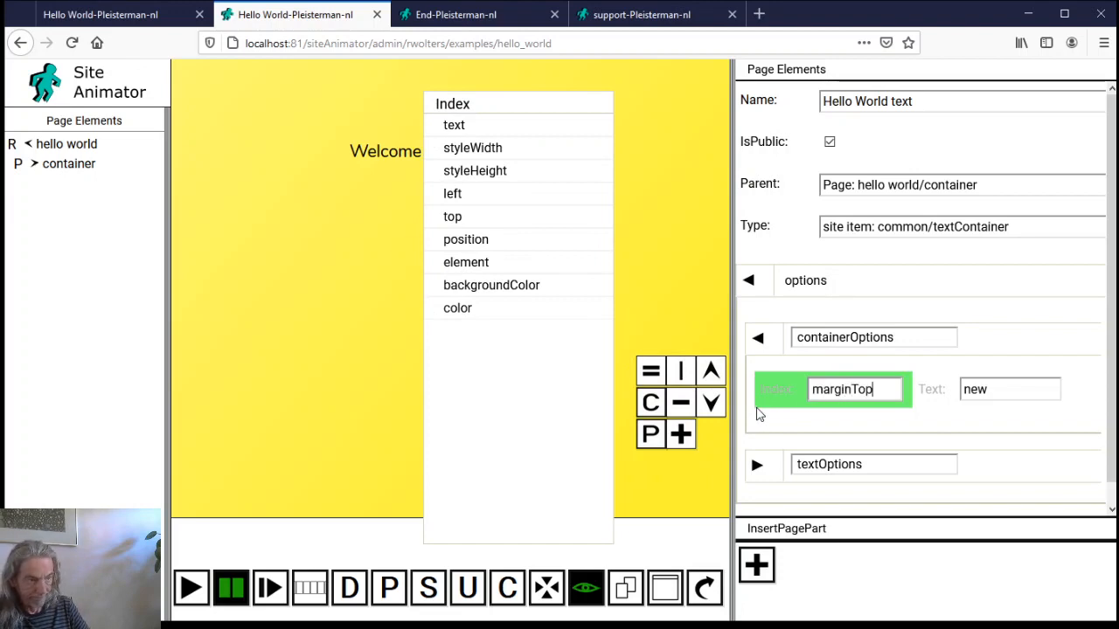
pyautogui.press('Tab')
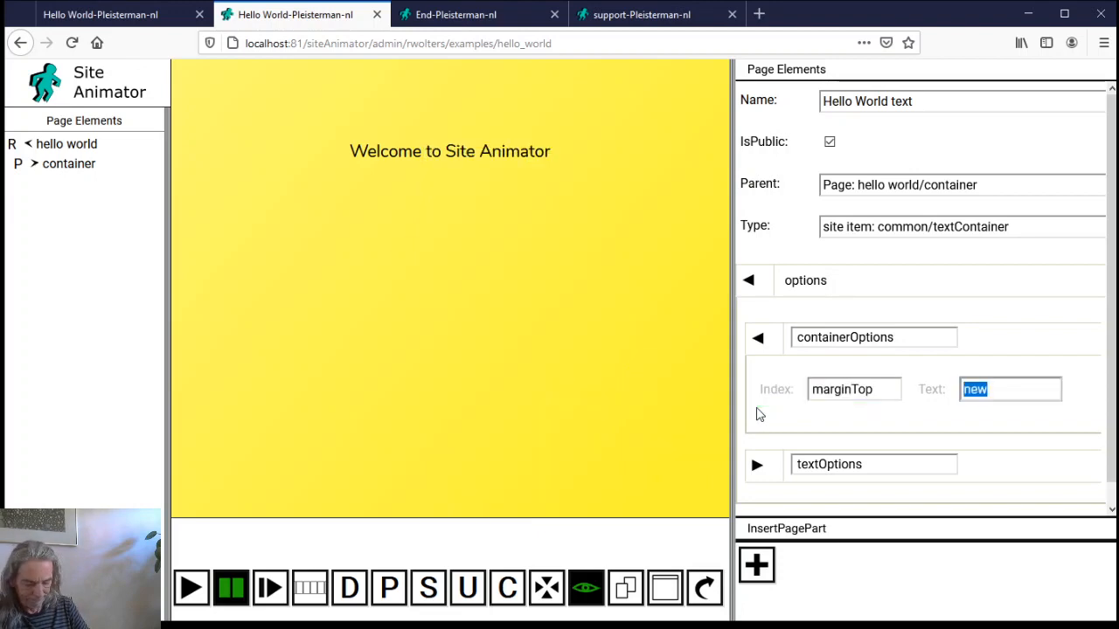
pyautogui.write('10')
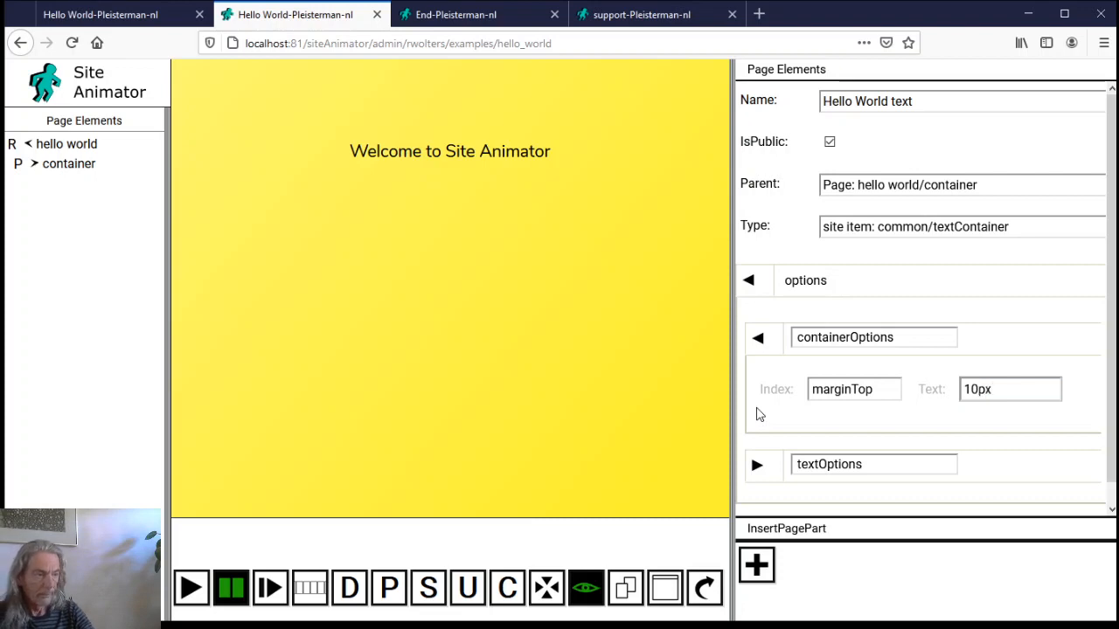
pyautogui.click(778, 467)
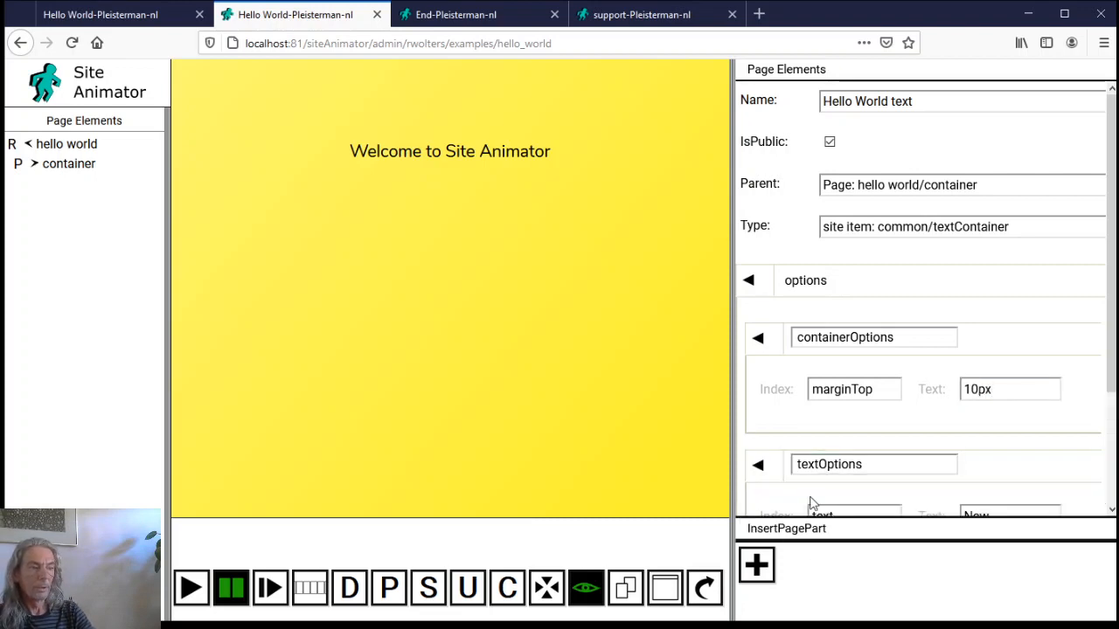
pyautogui.scroll(-2, 807, 365)
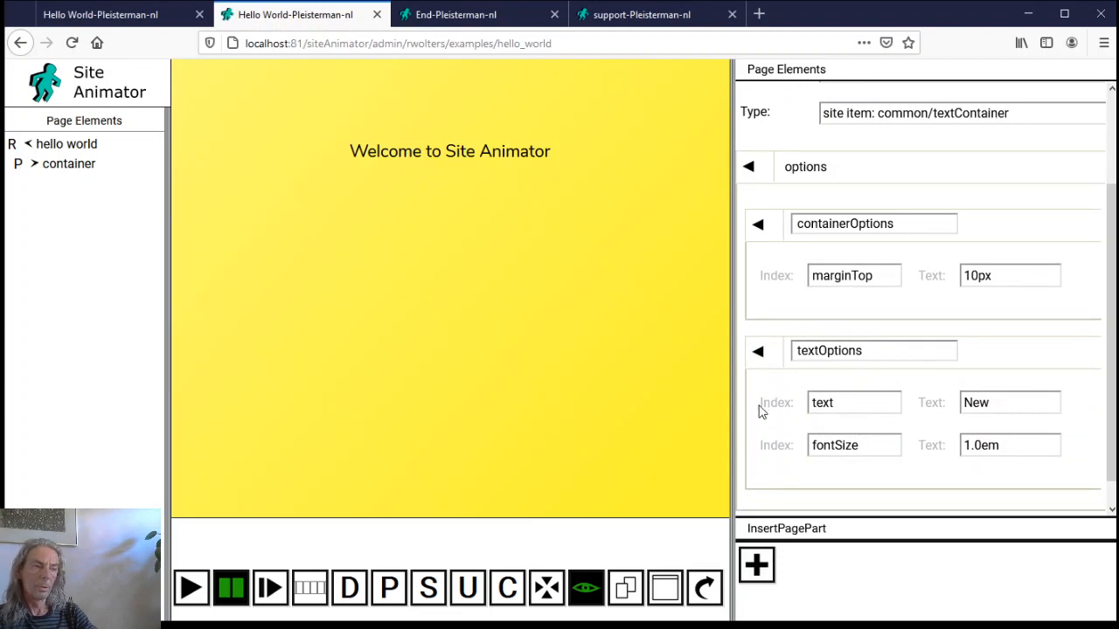
# Change the text value's type to Translation and open the Translations editor for it
pyautogui.click(937, 403)
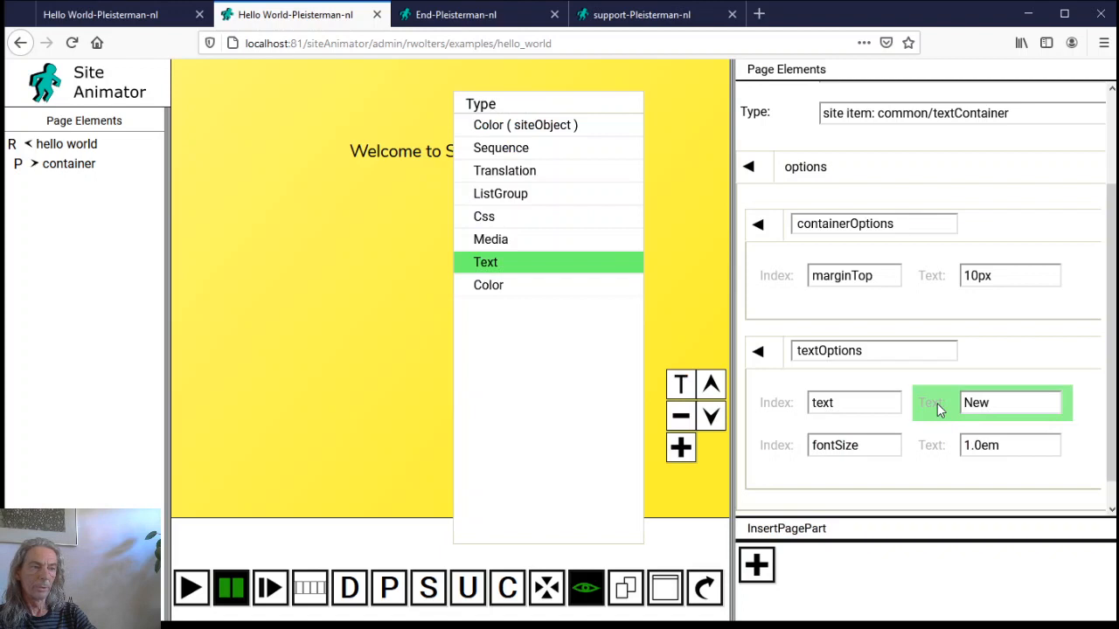
pyautogui.click(572, 172)
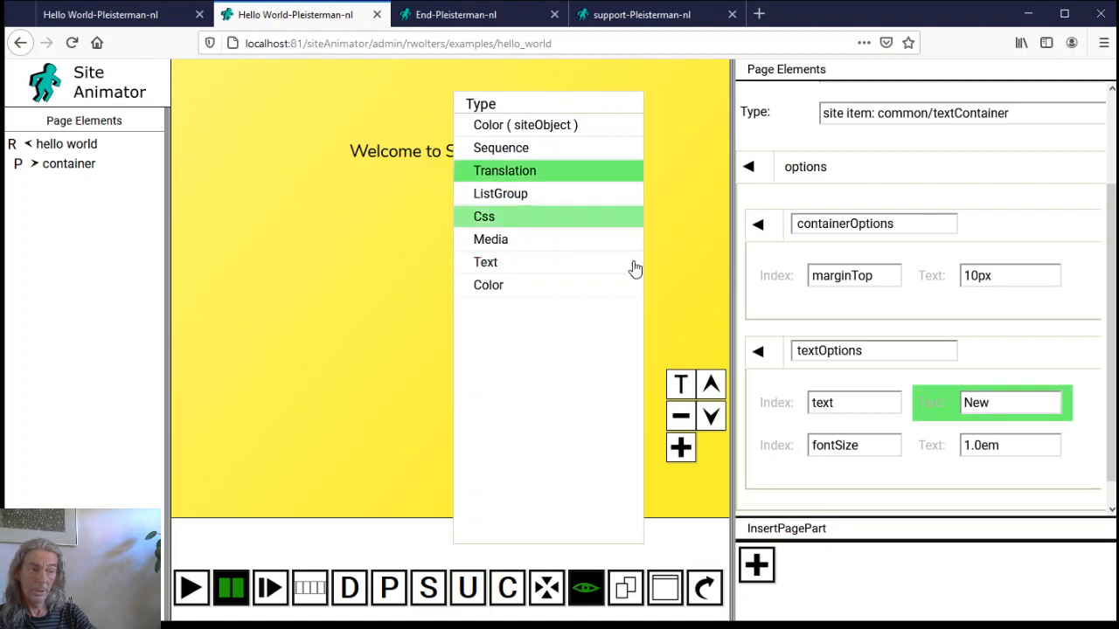
pyautogui.click(680, 383)
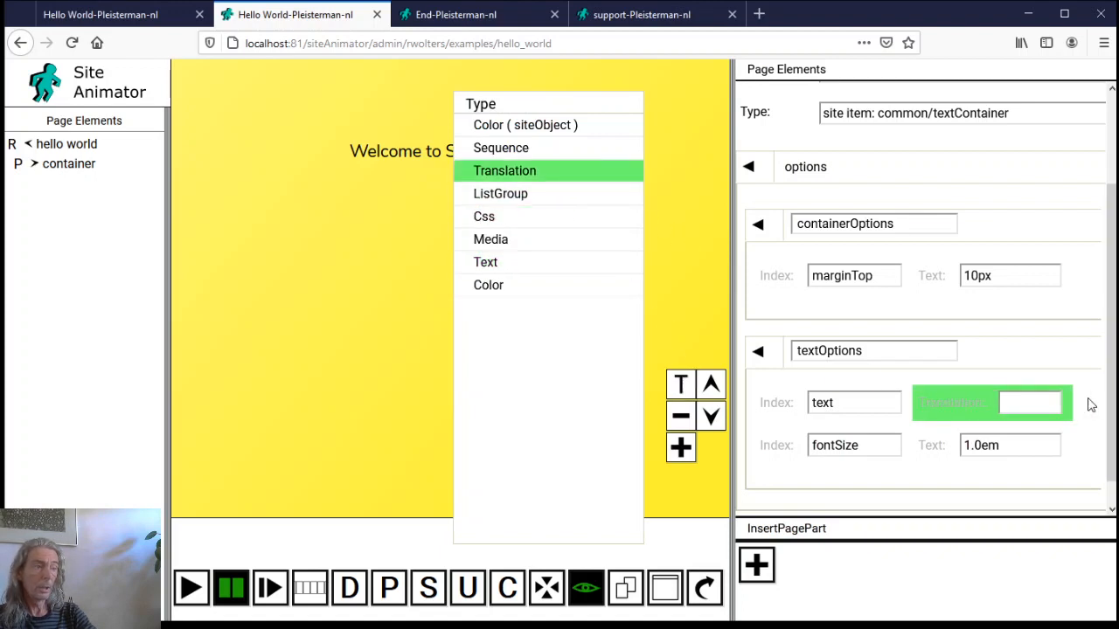
pyautogui.click(1046, 403)
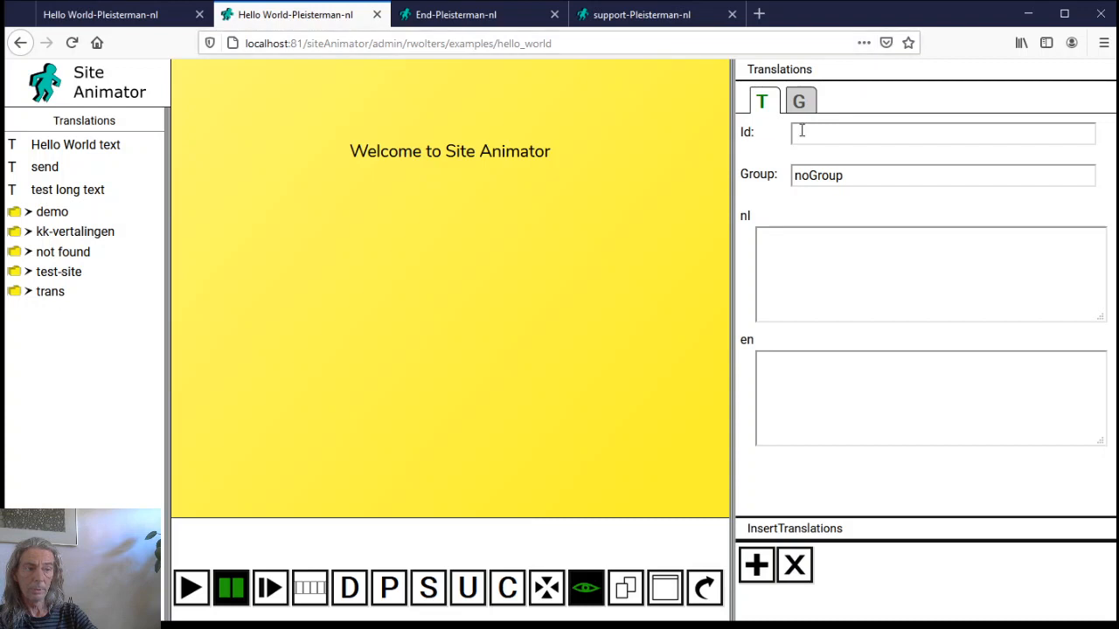
# Create a new translation group named 'examples'
pyautogui.click(811, 102)
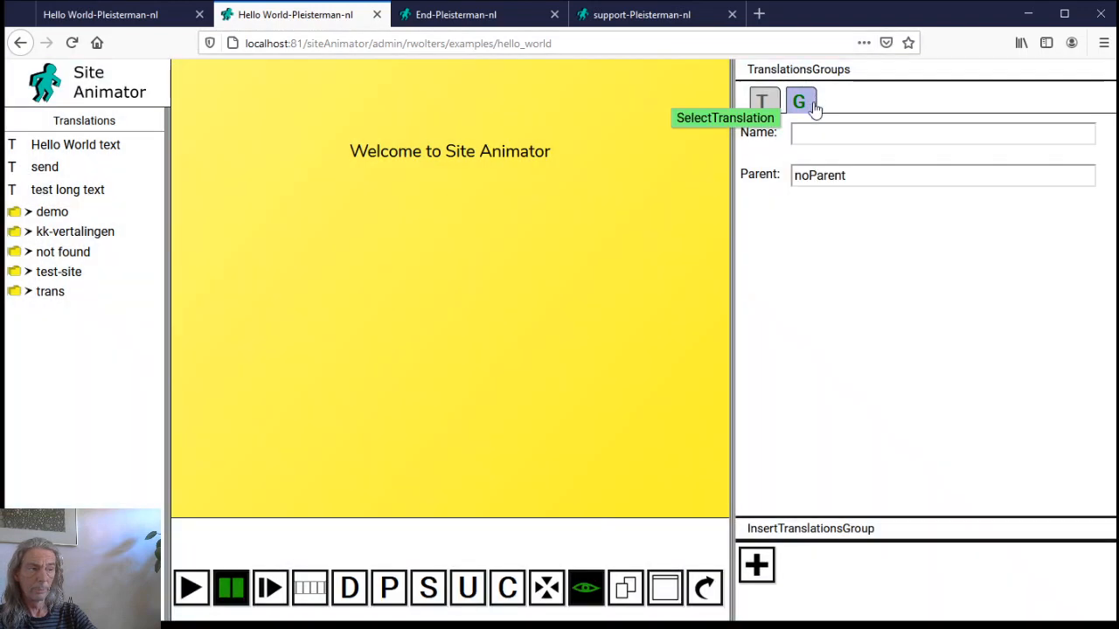
pyautogui.click(814, 127)
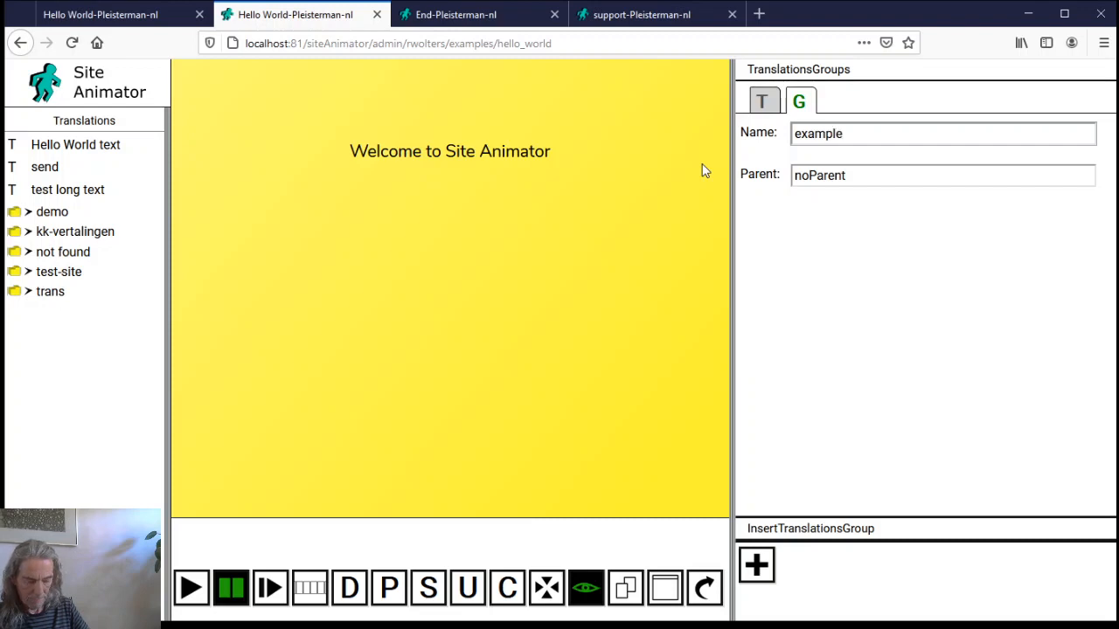
pyautogui.write('examples')
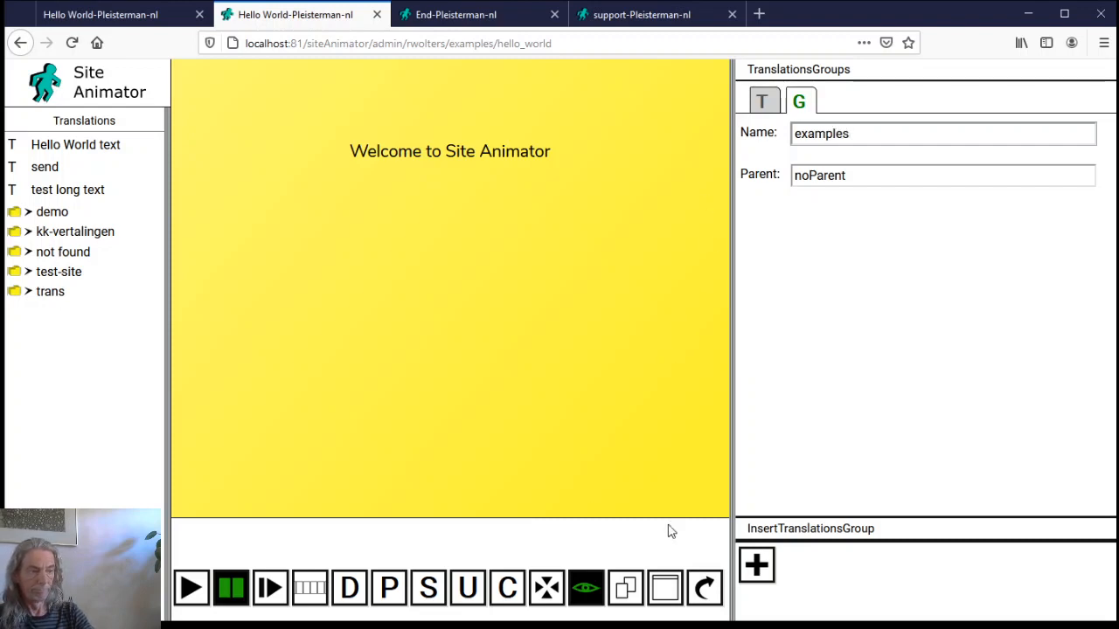
pyautogui.click(757, 565)
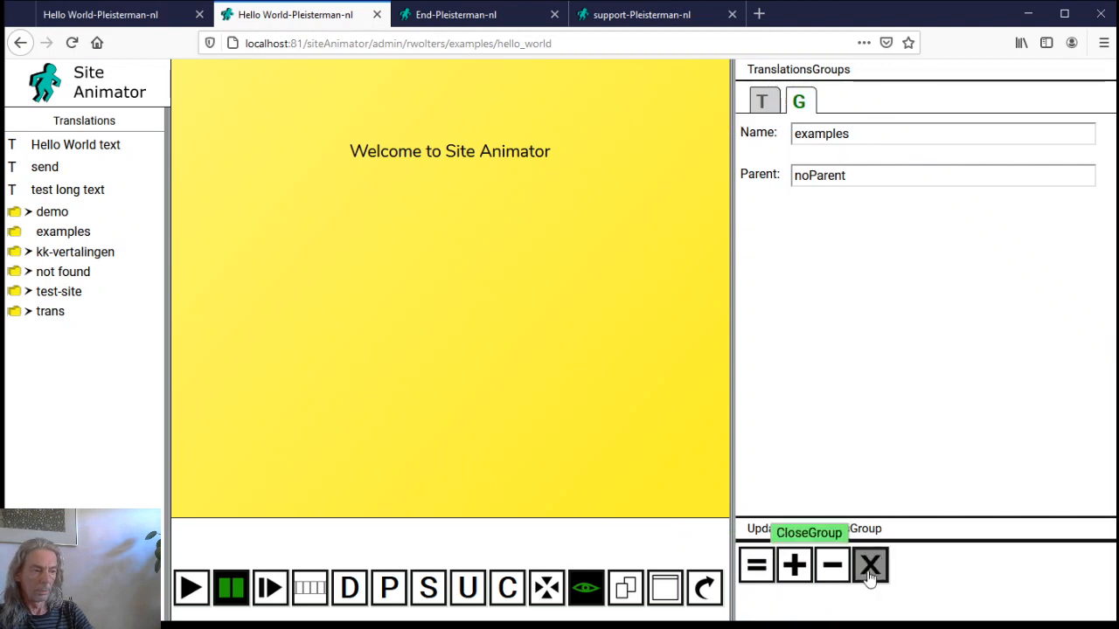
pyautogui.click(870, 565)
# Create a 'hello World' translation group nested inside the examples group
pyautogui.click(810, 134)
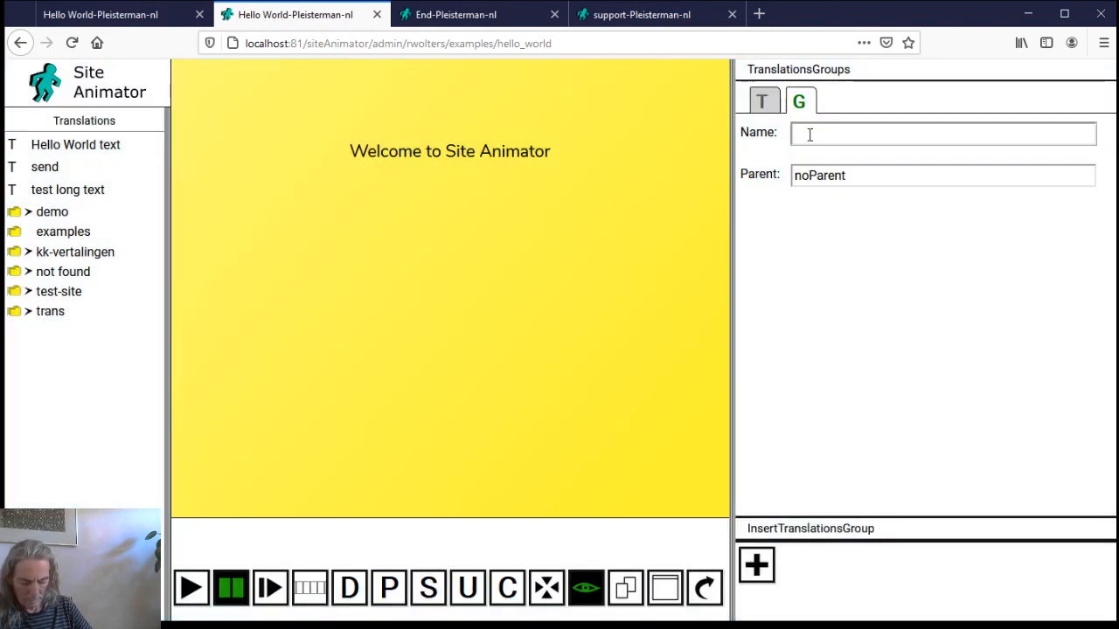
pyautogui.write('hello World')
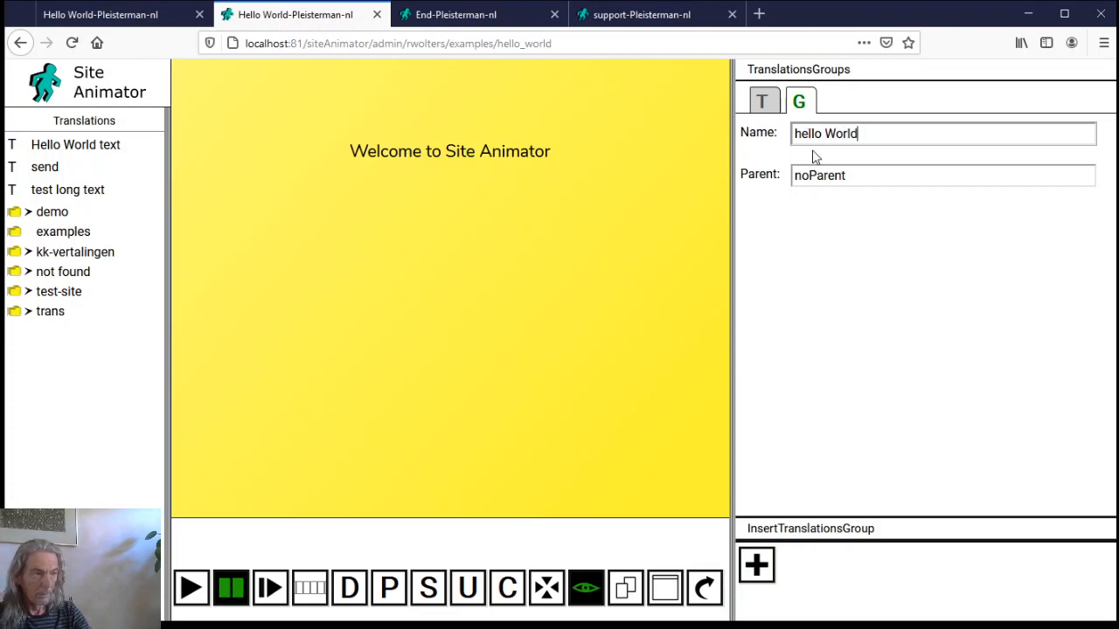
pyautogui.click(821, 174)
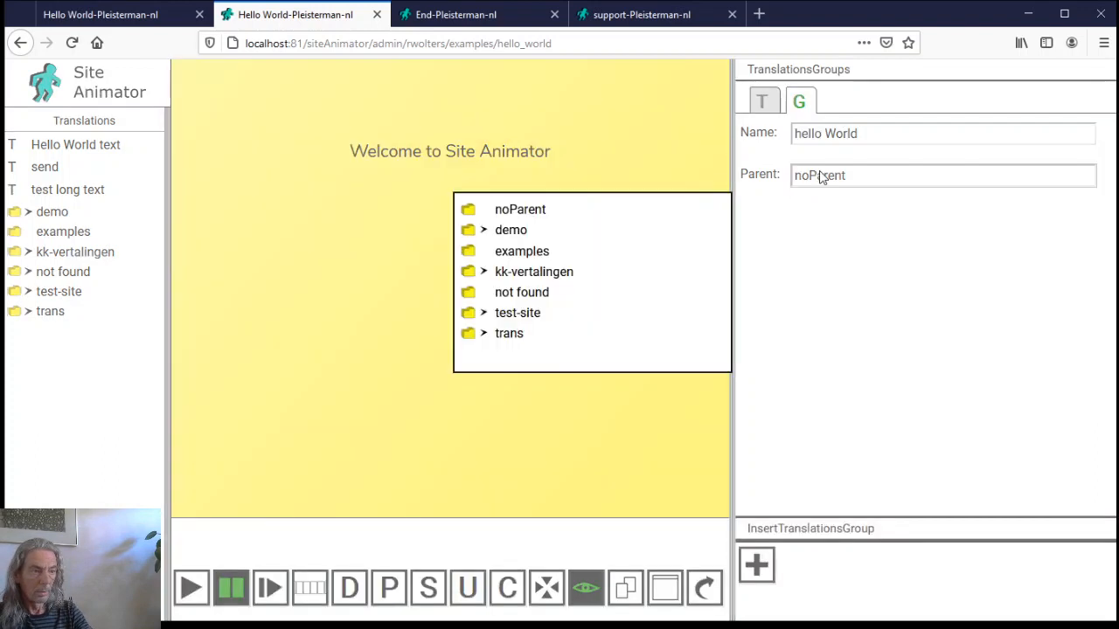
pyautogui.click(538, 258)
pyautogui.click(757, 564)
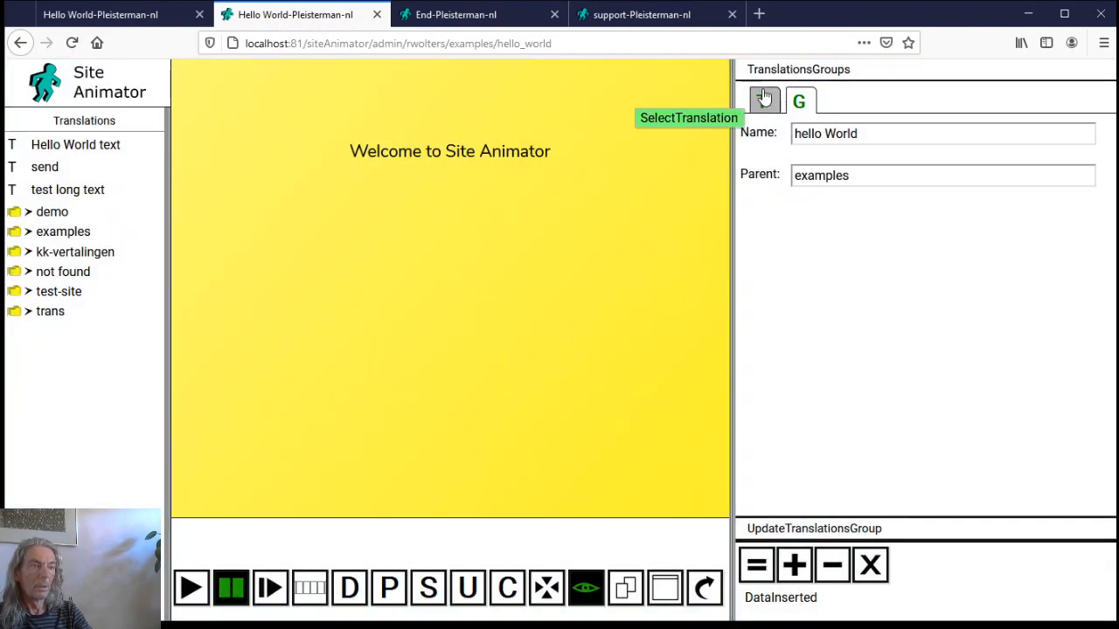
pyautogui.click(763, 100)
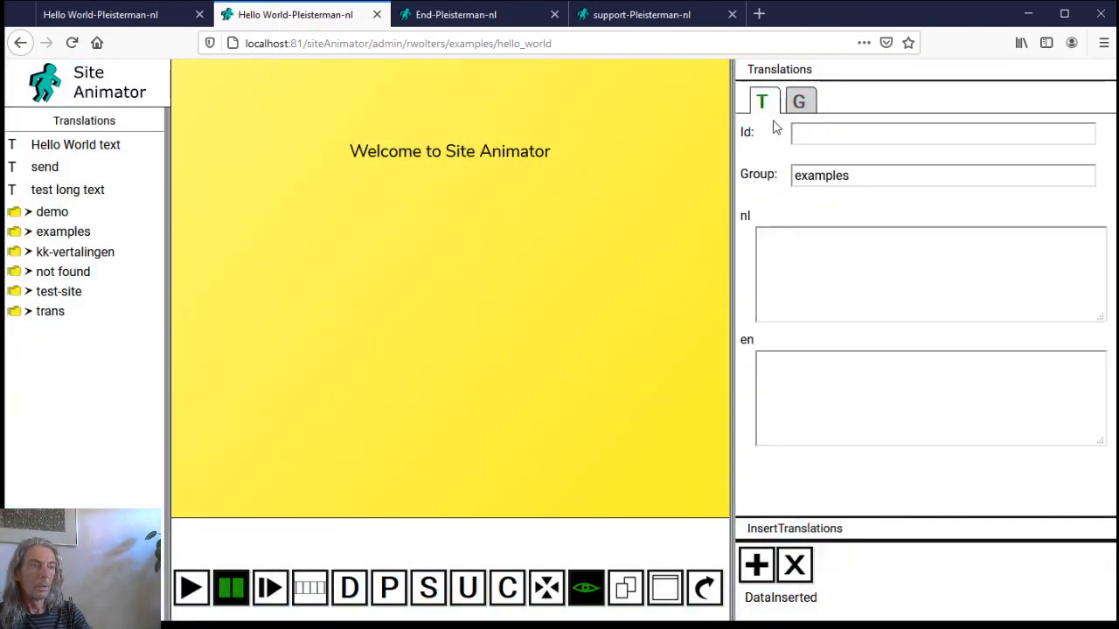
# Save a new translation with the id 'hello World'
pyautogui.click(820, 136)
pyautogui.write('hello World')
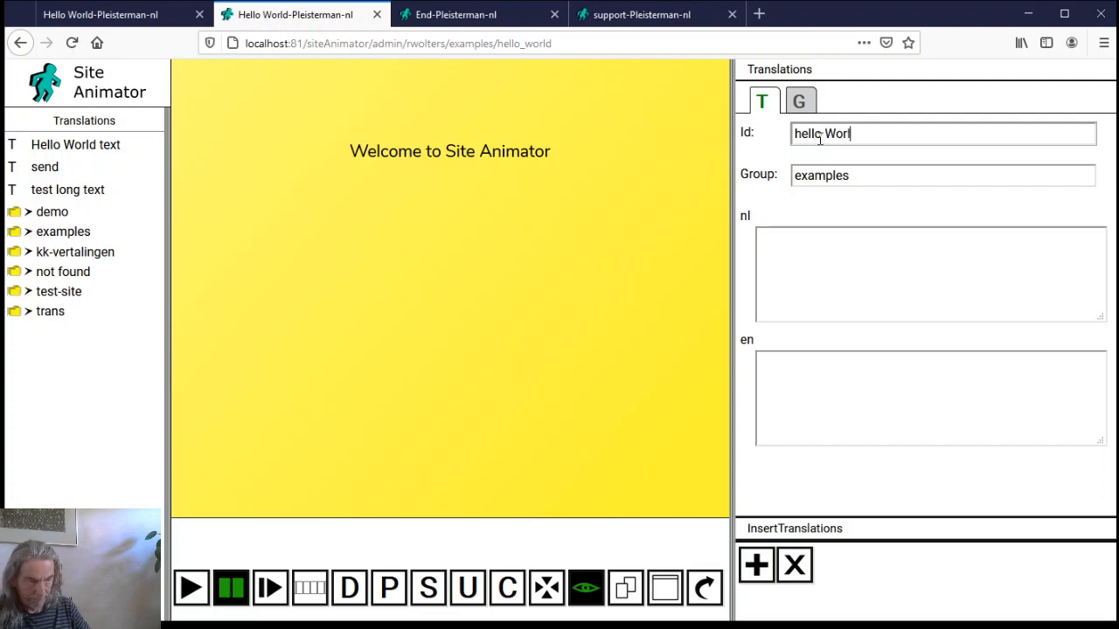
pyautogui.click(757, 564)
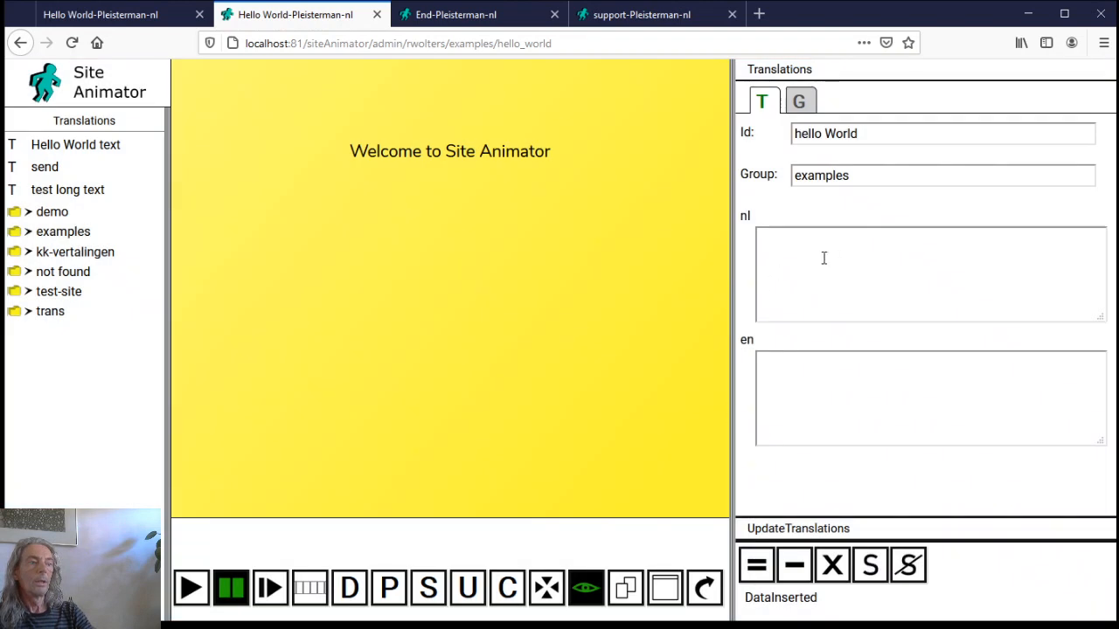
# Copy the Dutch intro text from the demo group's tekst translation
pyautogui.click(37, 215)
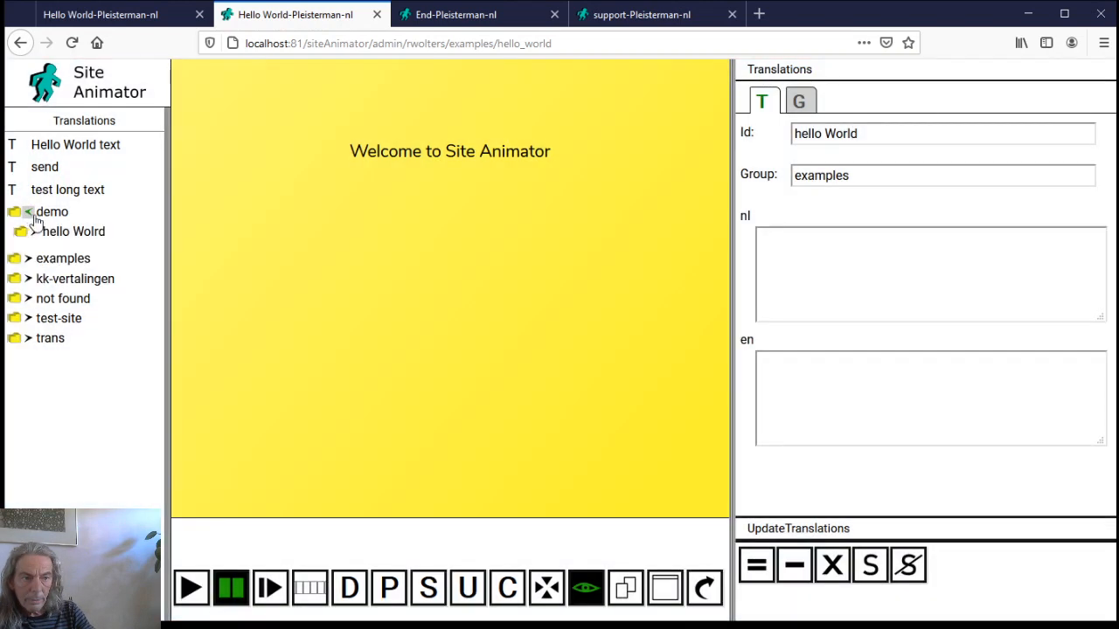
pyautogui.click(61, 234)
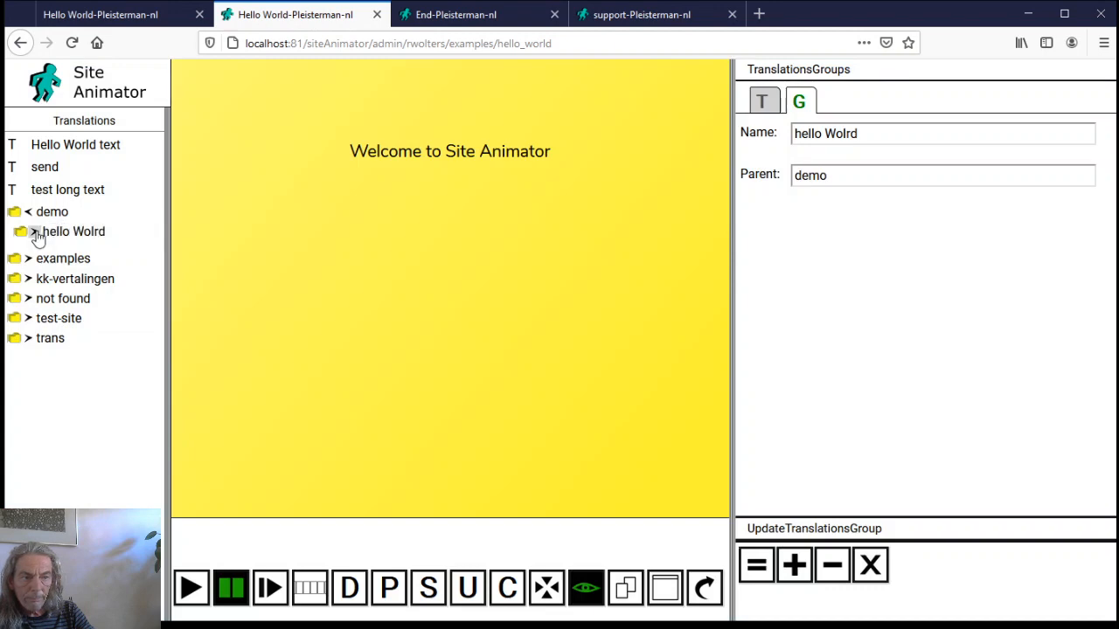
pyautogui.click(35, 232)
pyautogui.click(56, 254)
pyautogui.click(63, 276)
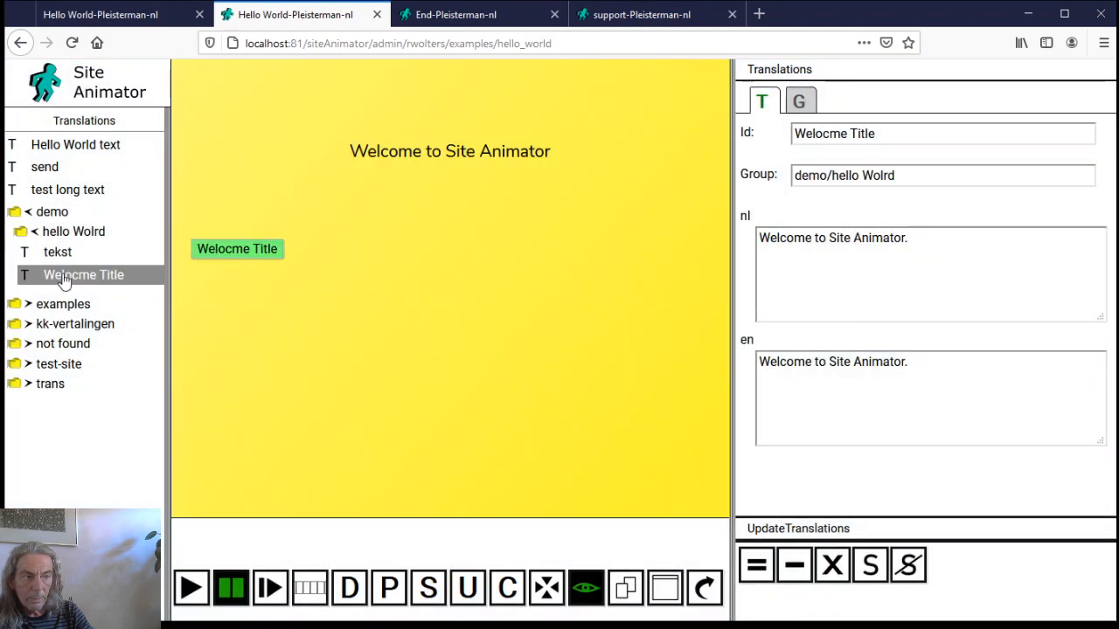
pyautogui.click(58, 252)
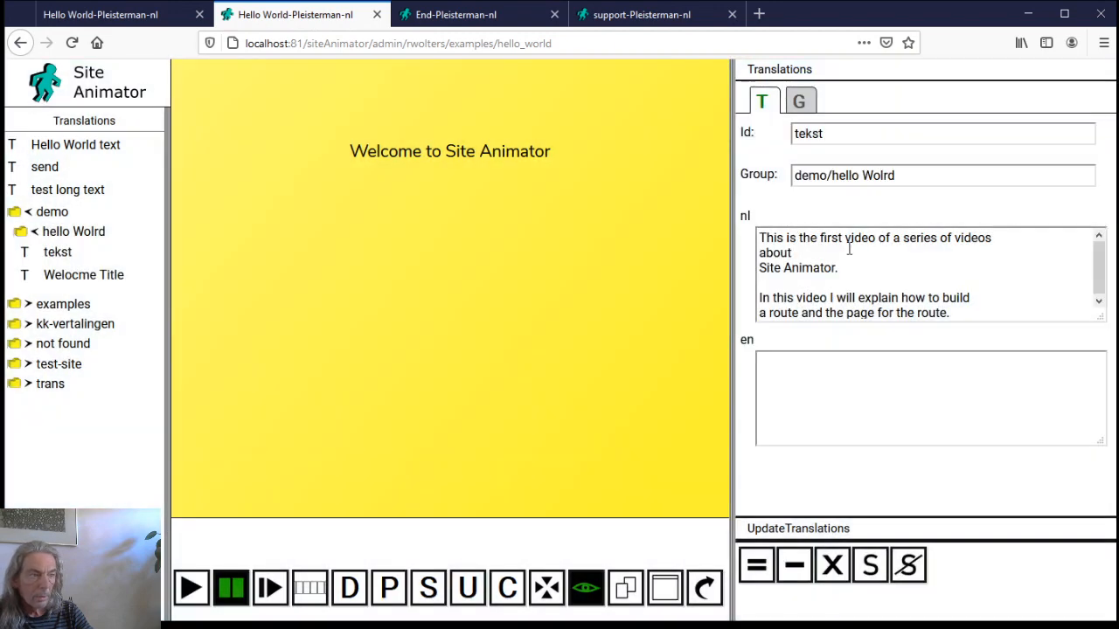
pyautogui.click(849, 249)
pyautogui.hotkey('ctrl', 'a')
pyautogui.hotkey('ctrl', 'c')
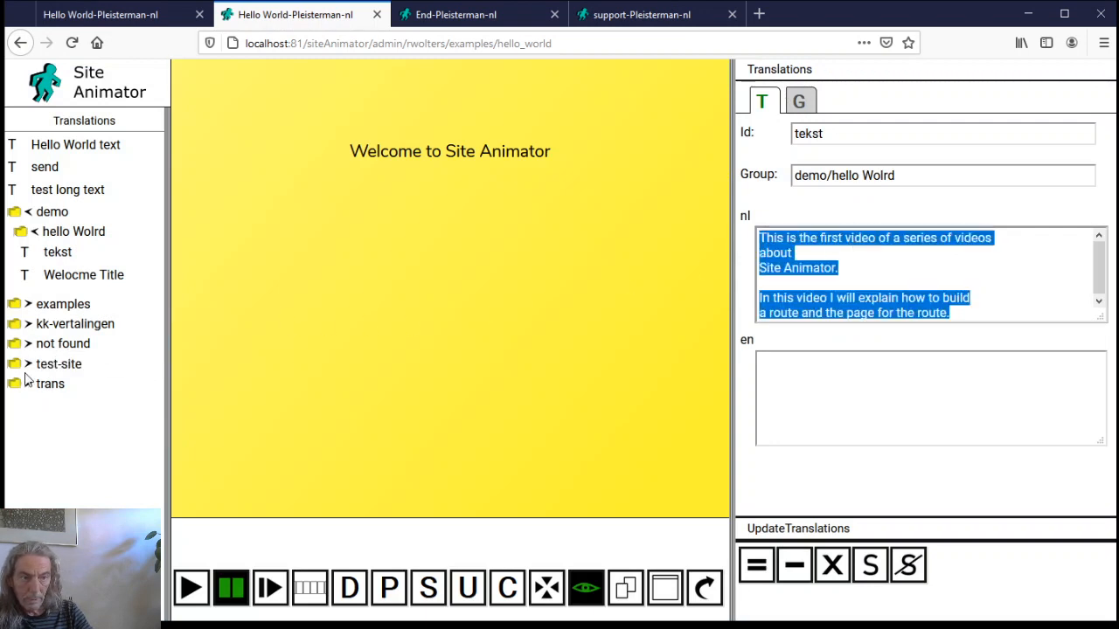
# Move hello World into examples/hello World, paste the intro as nl and en, and insert it on the page
pyautogui.click(30, 304)
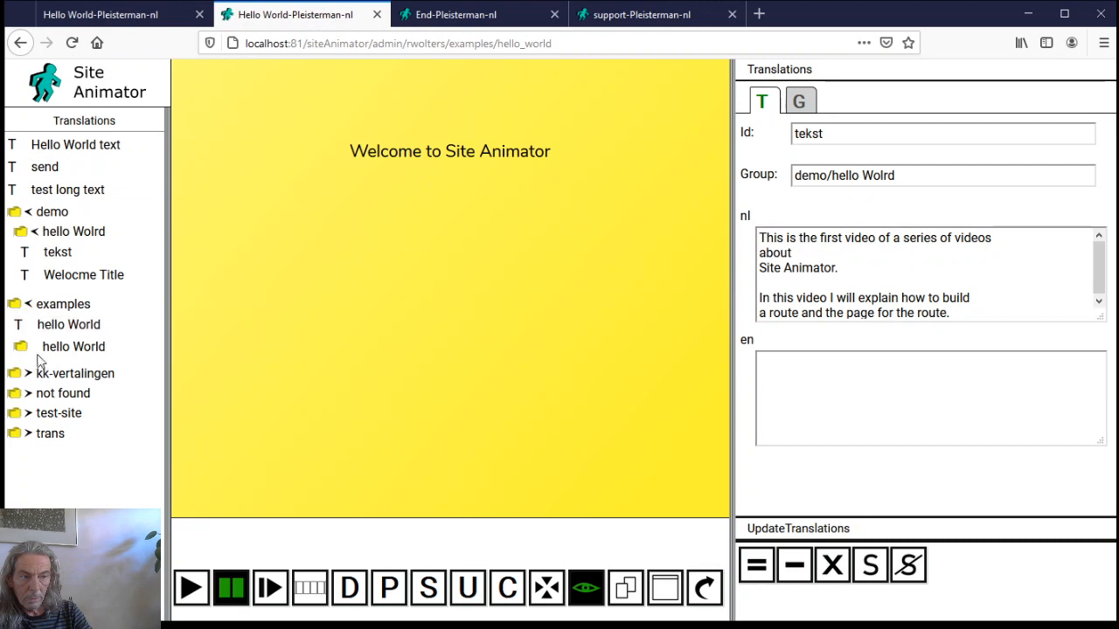
pyautogui.click(44, 326)
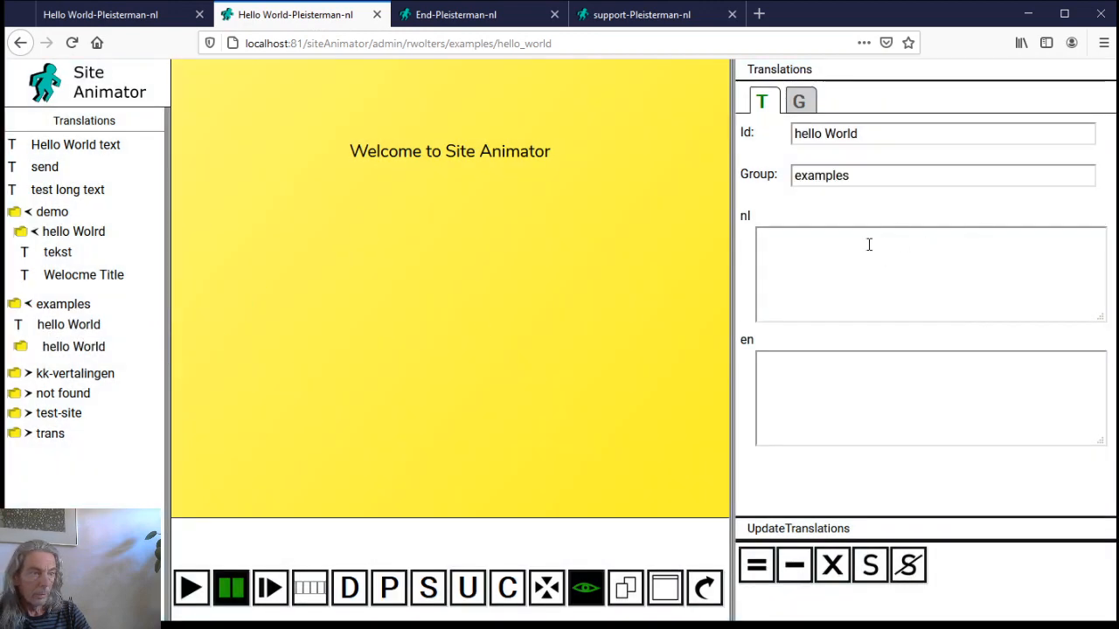
pyautogui.click(832, 175)
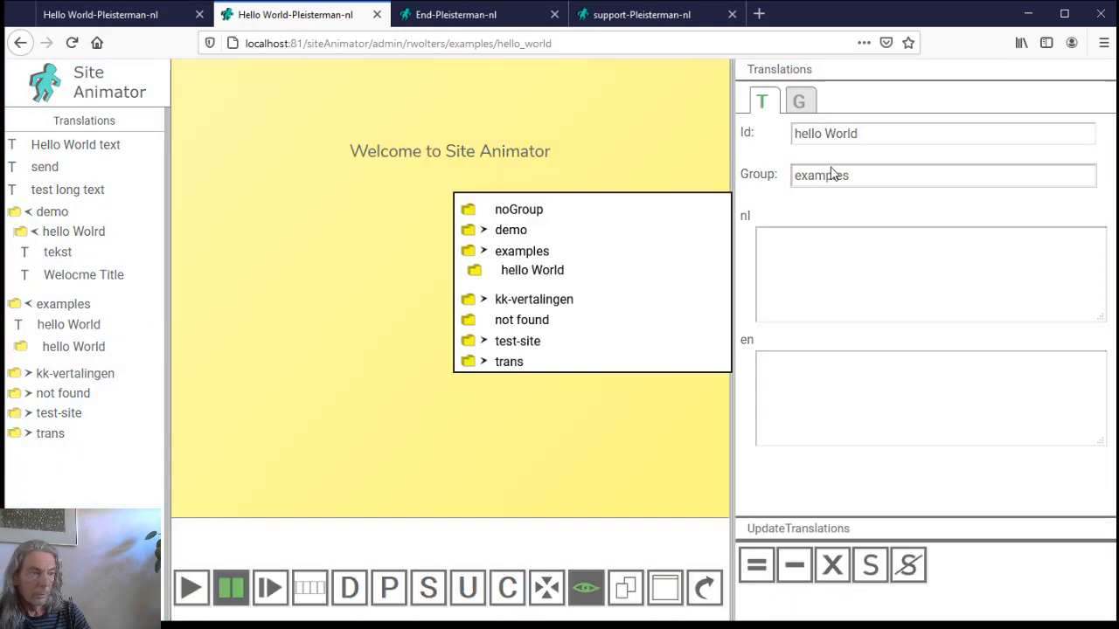
pyautogui.click(568, 273)
pyautogui.click(819, 305)
pyautogui.hotkey('ctrl', 'v')
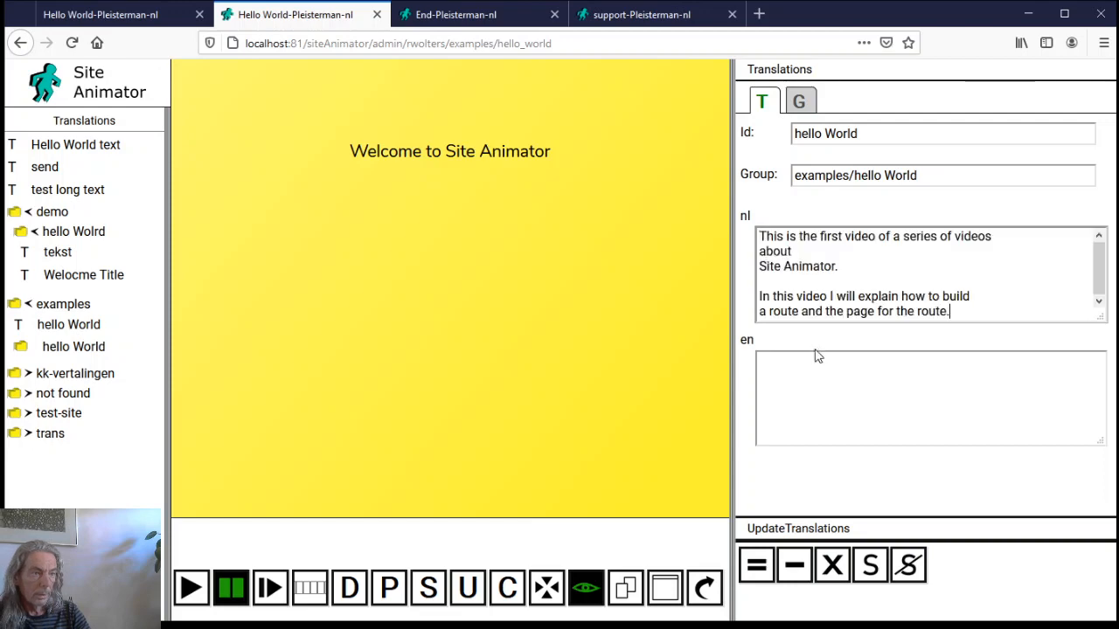
pyautogui.click(817, 356)
pyautogui.hotkey('ctrl', 'v')
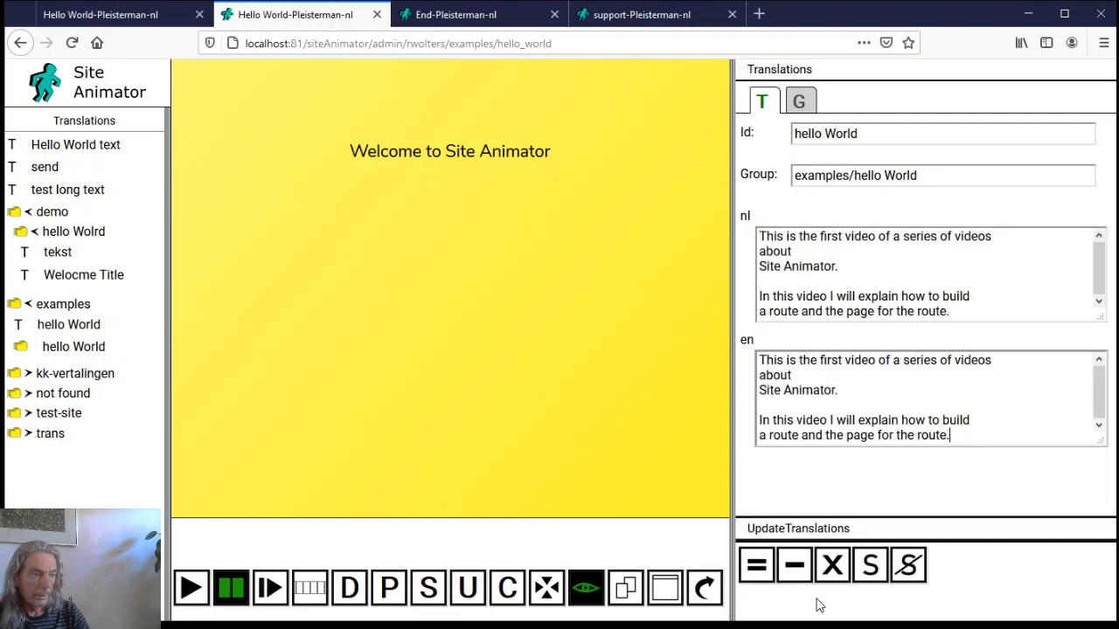
pyautogui.click(756, 565)
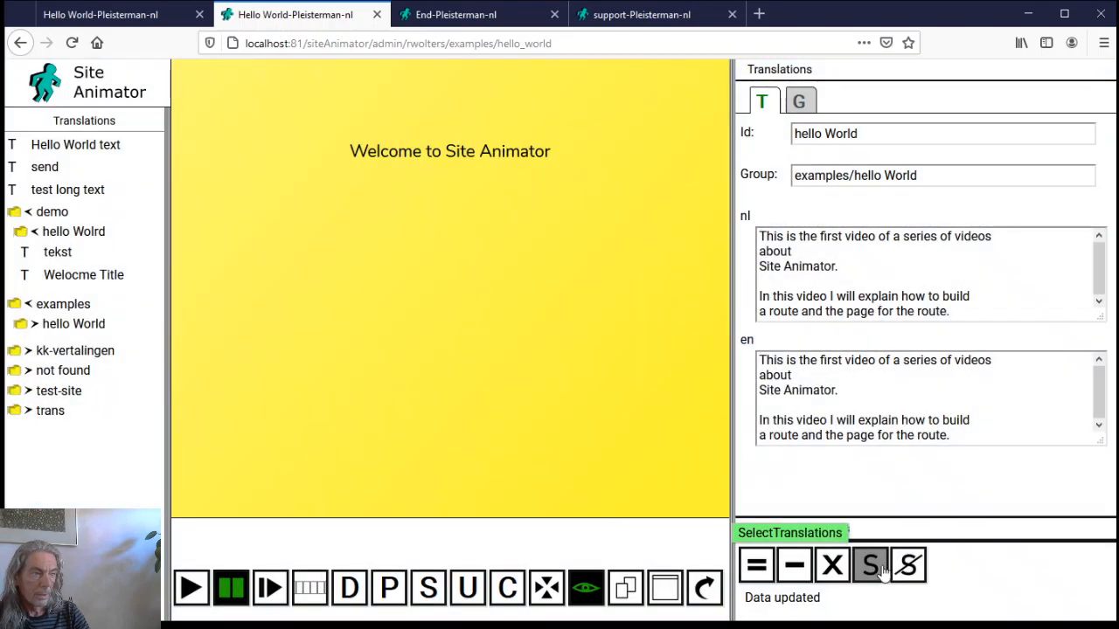
pyautogui.click(877, 570)
pyautogui.click(760, 568)
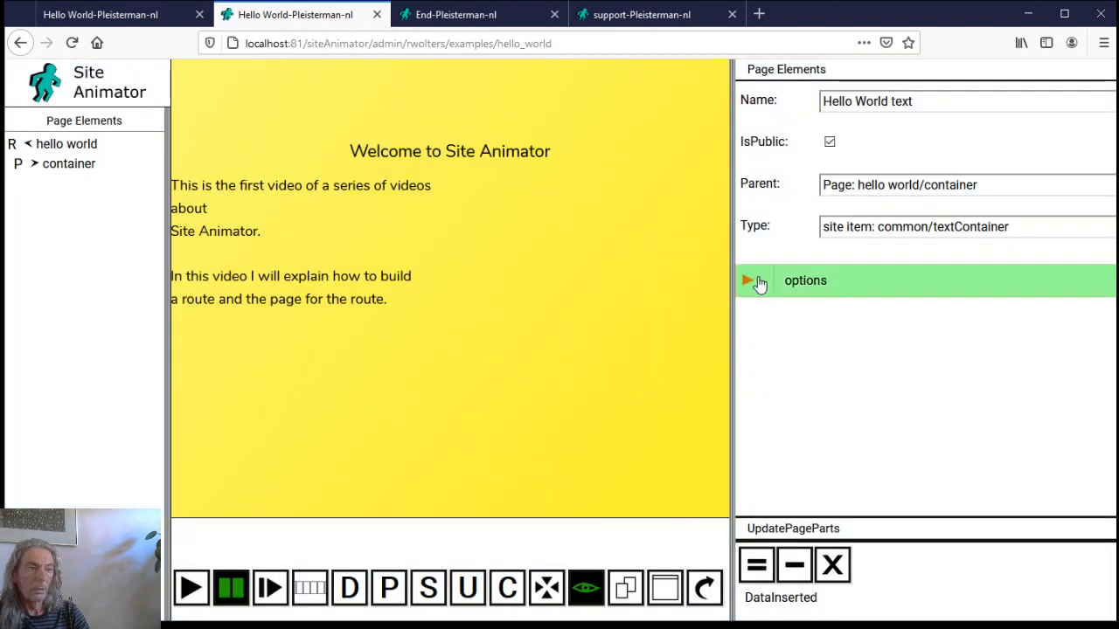
# Add a textAlign text option with value center to the intro paragraph element
pyautogui.click(757, 281)
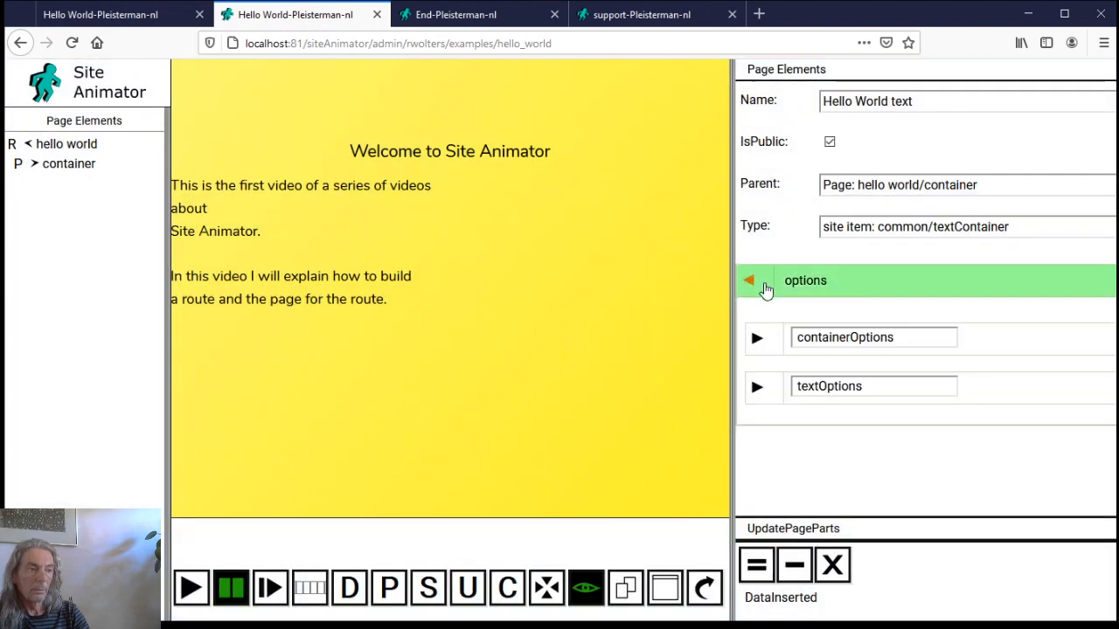
pyautogui.click(757, 386)
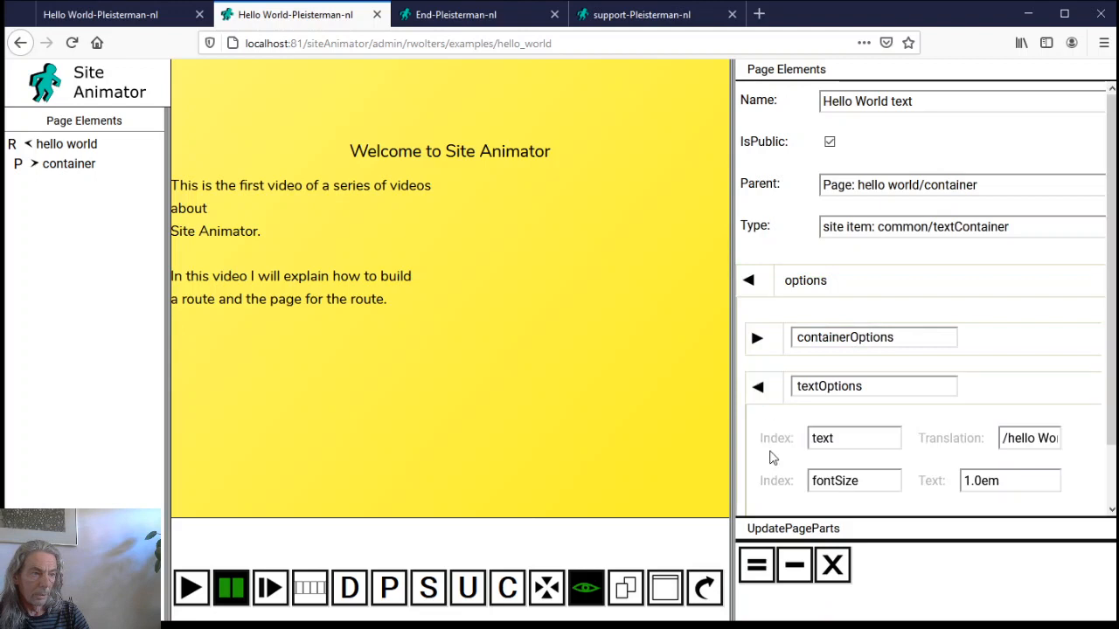
pyautogui.scroll(-2, 772, 457)
pyautogui.click(835, 419)
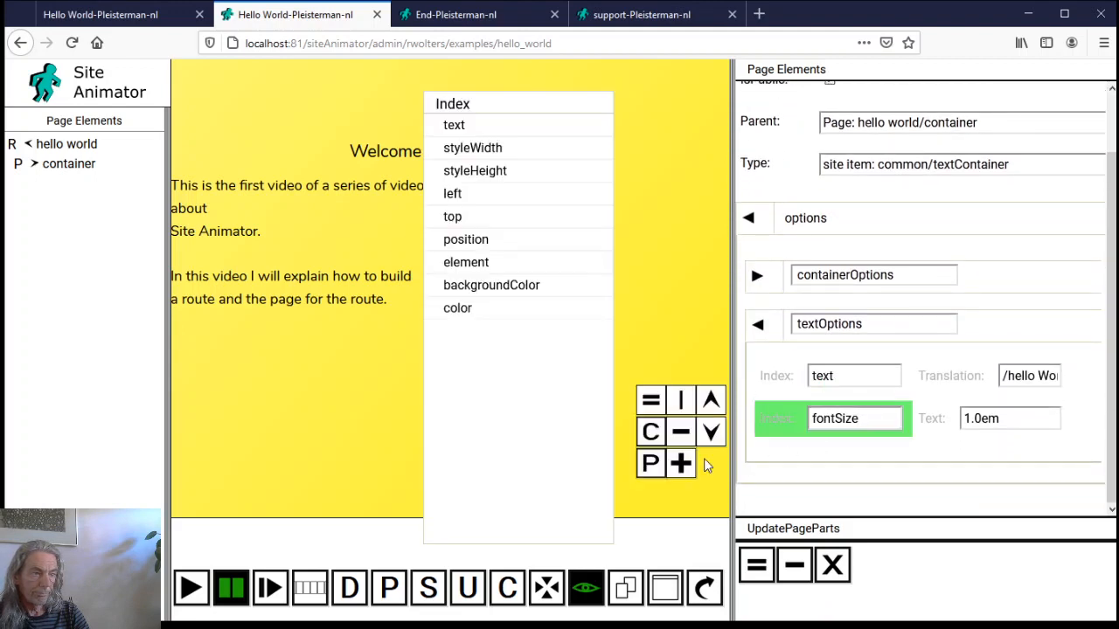
pyautogui.click(681, 464)
pyautogui.click(837, 461)
pyautogui.doubleClick(838, 461)
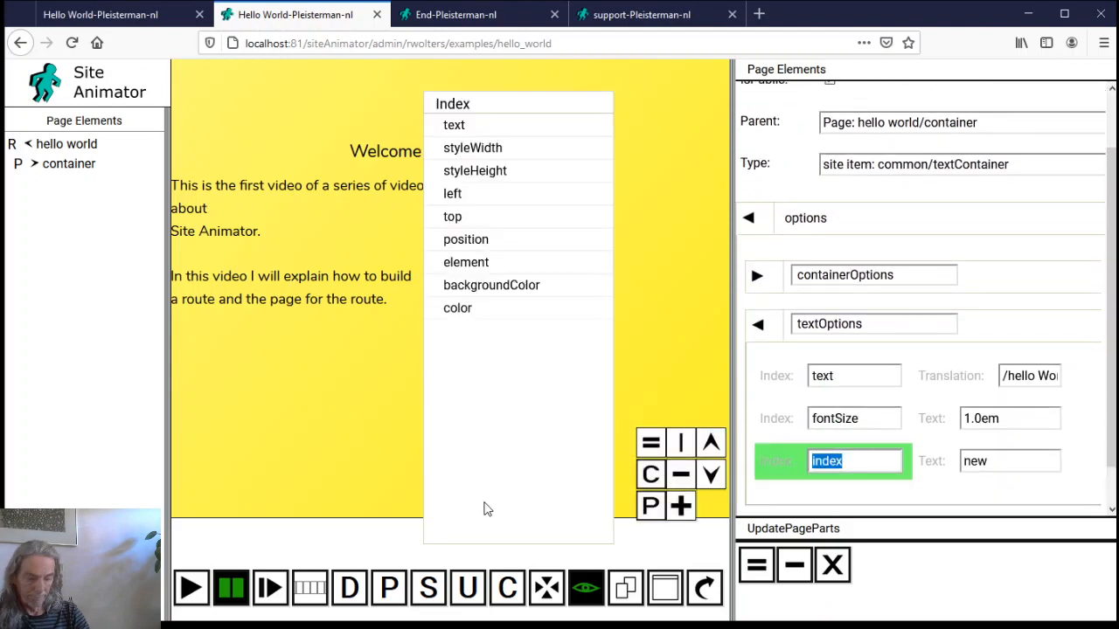
pyautogui.write('a')
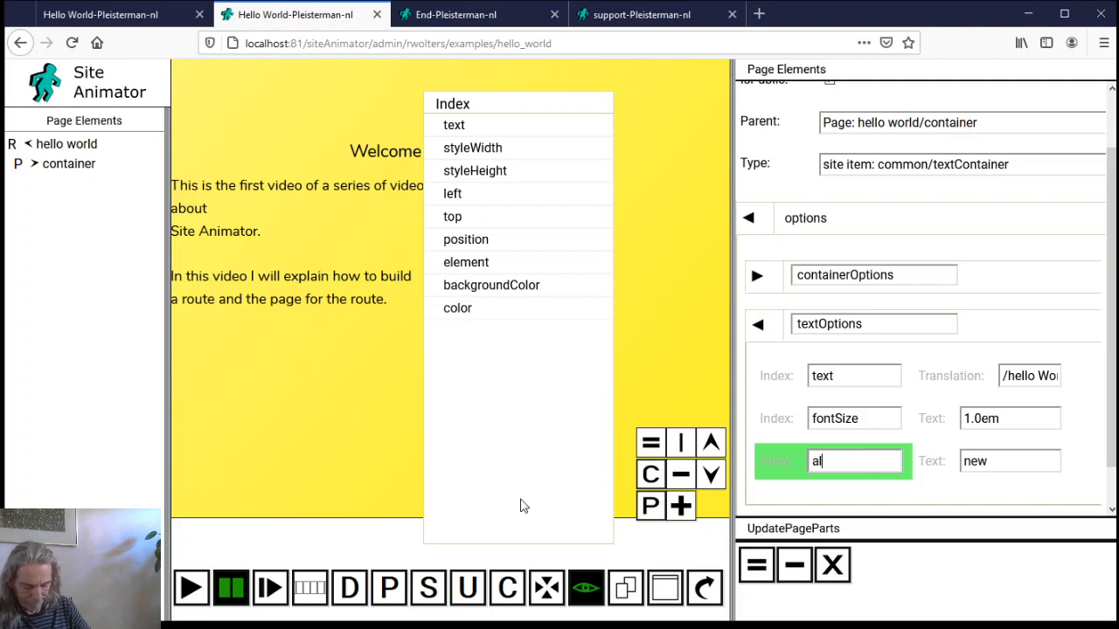
pyautogui.write('lign')
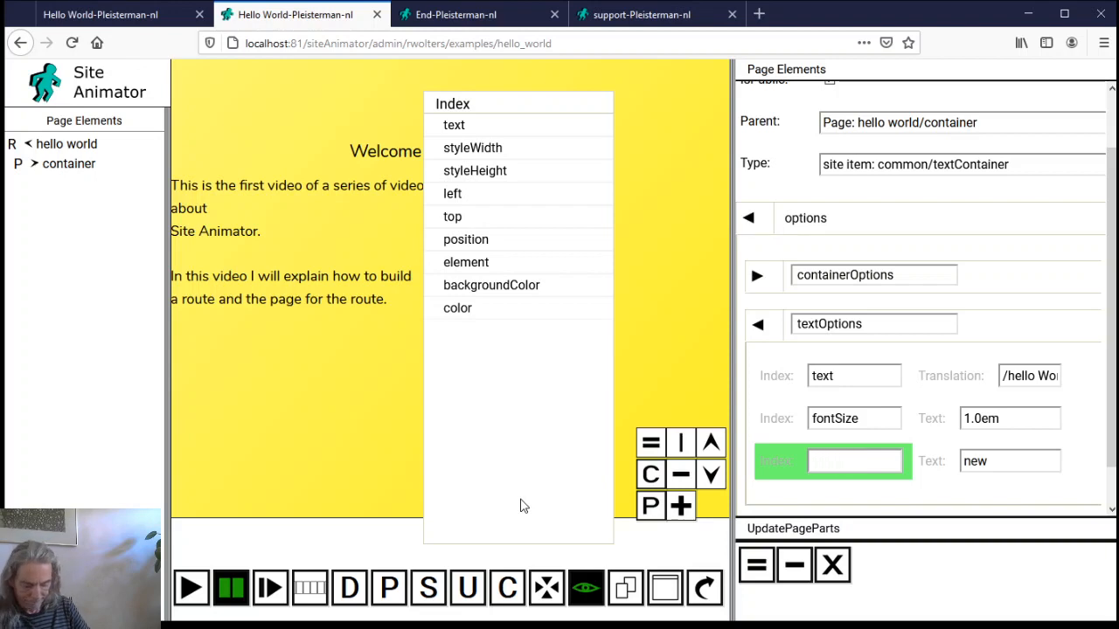
pyautogui.write('textA')
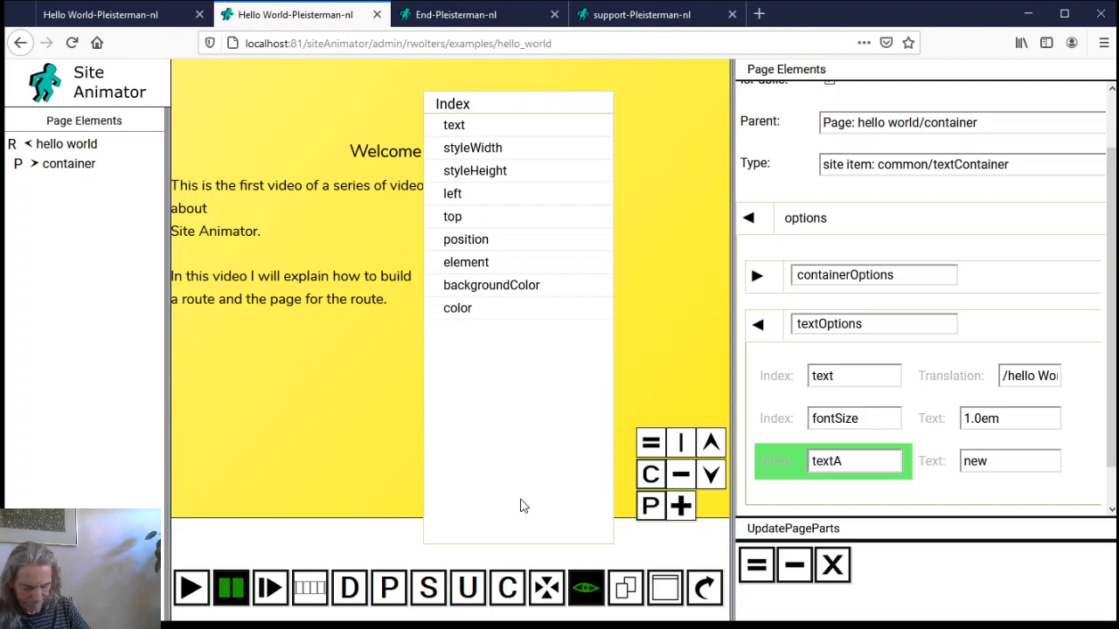
pyautogui.write('lign')
pyautogui.press('Tab')
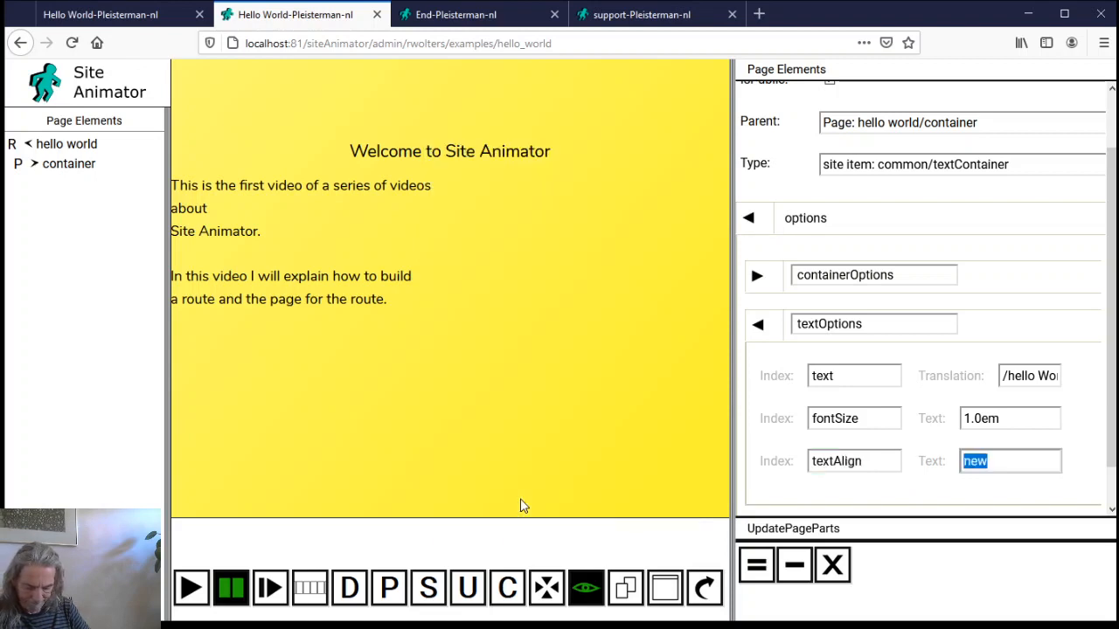
pyautogui.write('center')
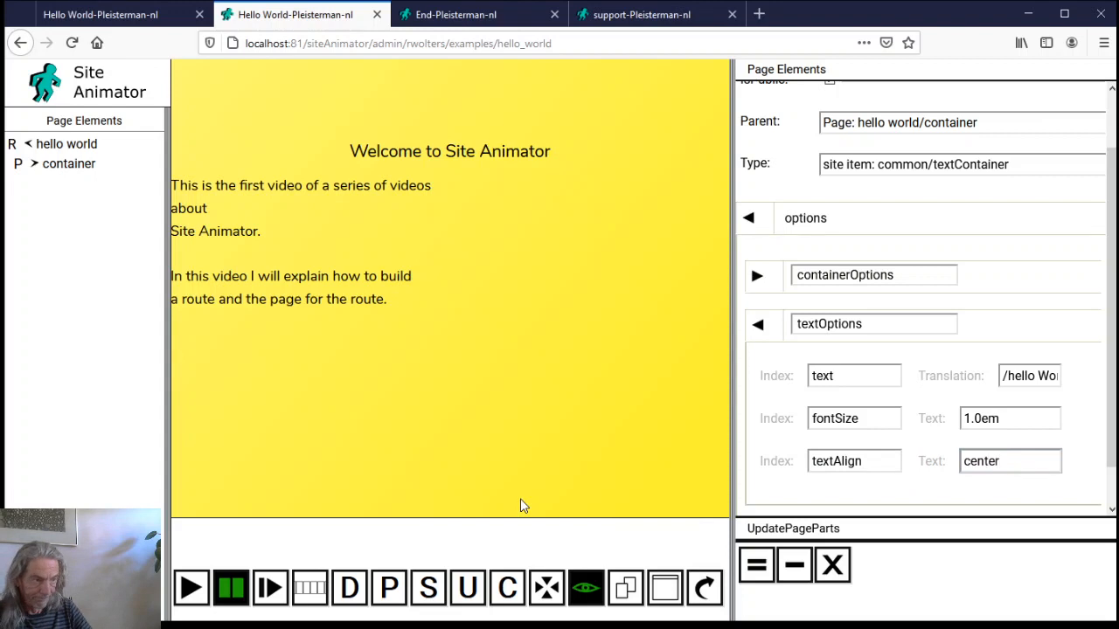
pyautogui.click(758, 566)
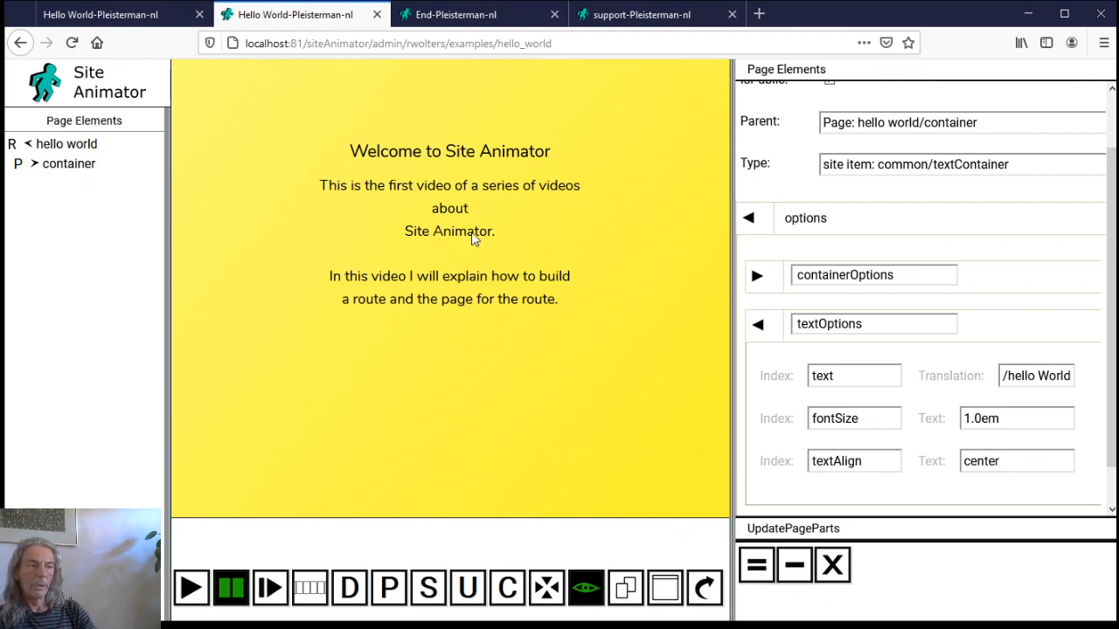
pyautogui.click(846, 564)
# Name the new element 'Hello World' and place it inside the hello world container
pyautogui.click(832, 105)
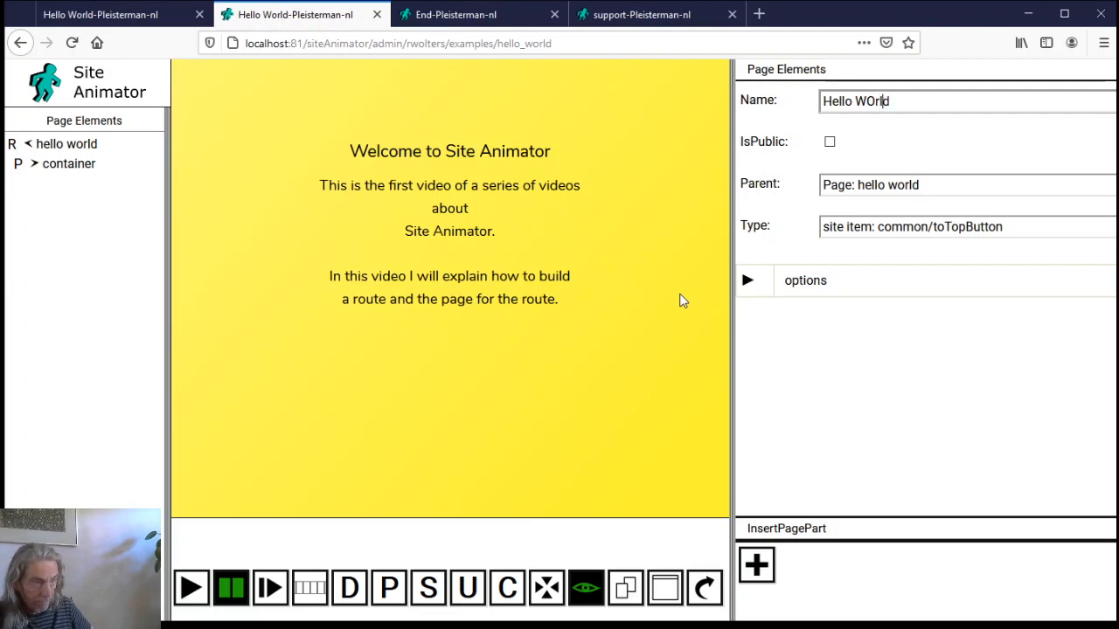
pyautogui.press('BackSpace')
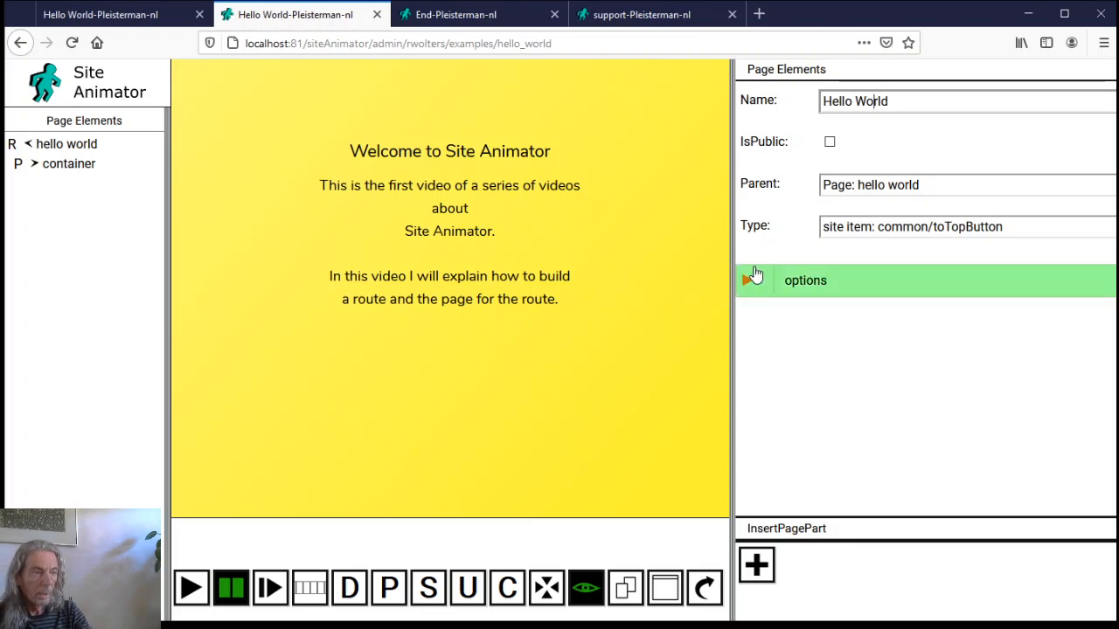
pyautogui.click(892, 185)
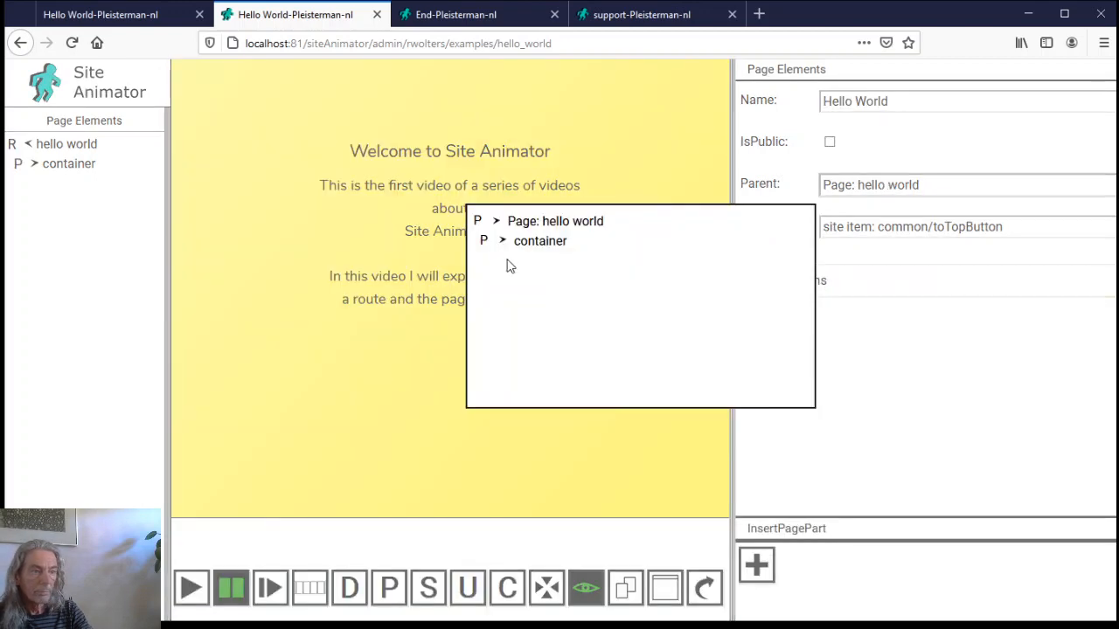
pyautogui.click(519, 236)
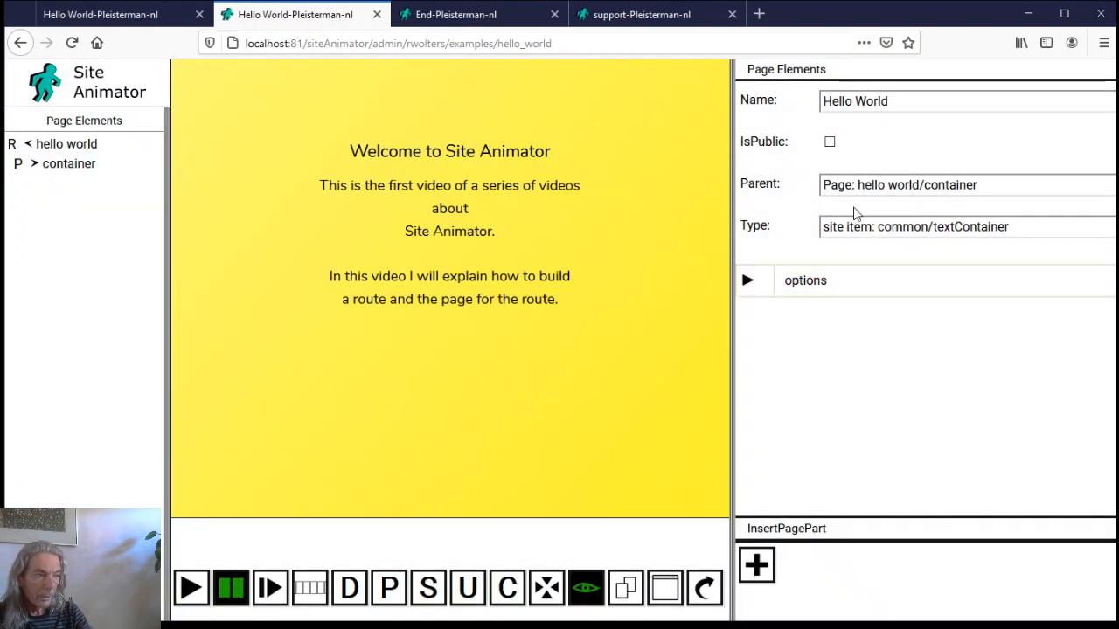
# Apply the textContainer options template to add its option groups
pyautogui.click(822, 281)
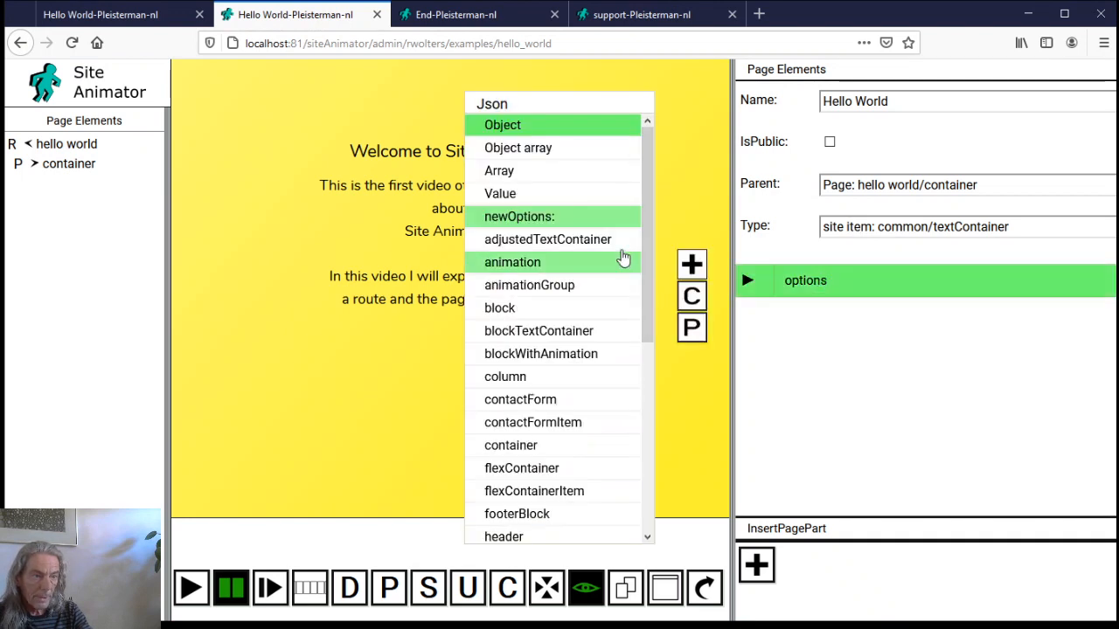
pyautogui.scroll(-6, 511, 468)
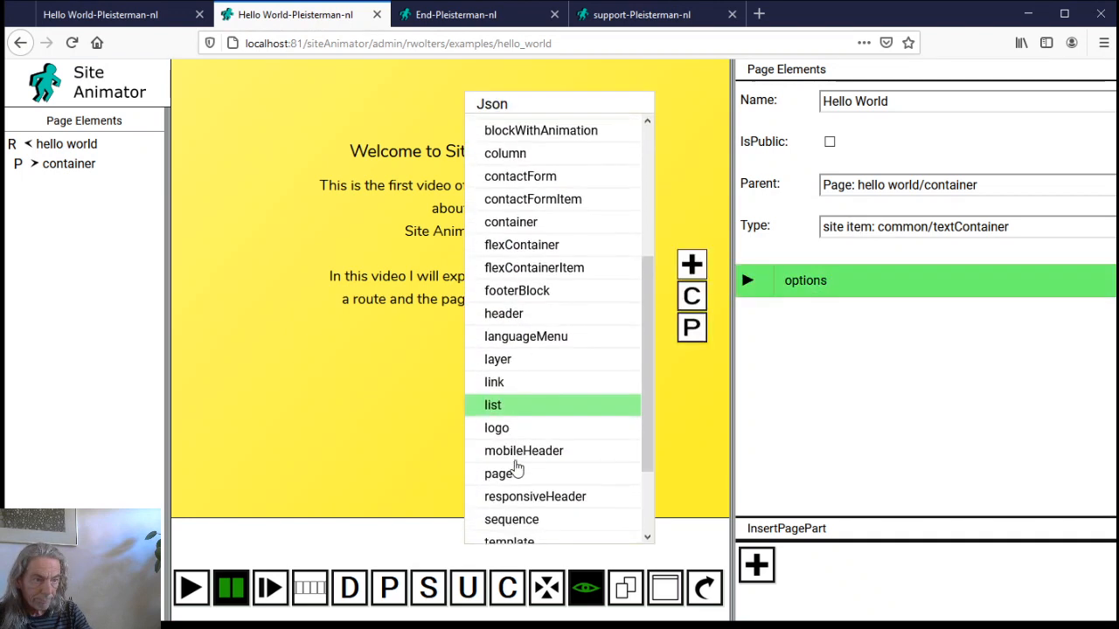
pyautogui.click(519, 464)
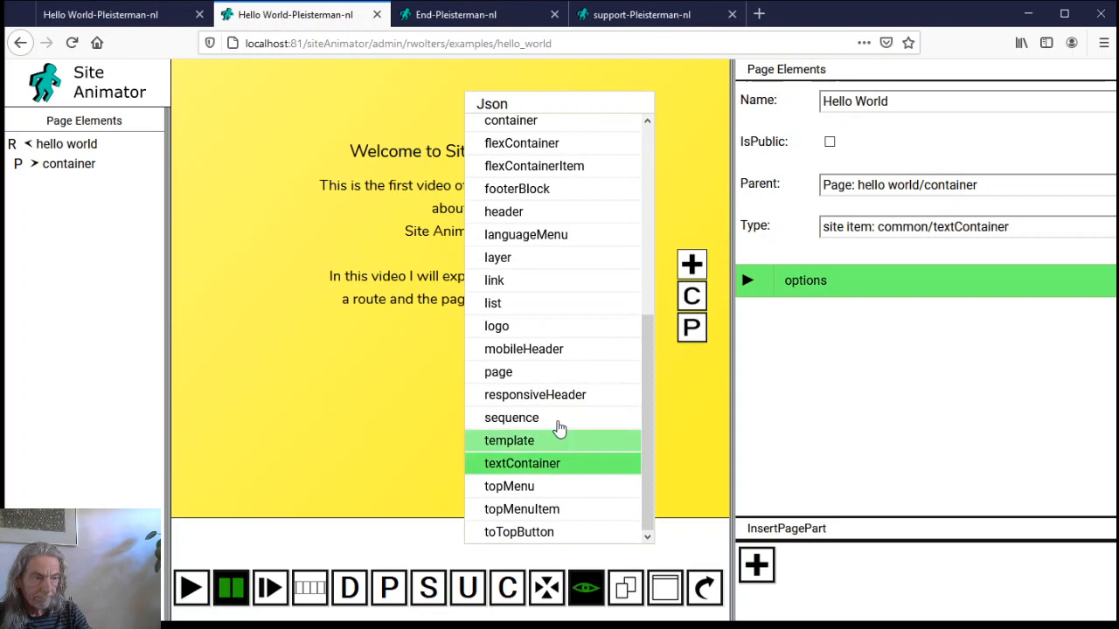
pyautogui.click(692, 264)
# Delete the containerOptions group and set the element's text to 'Herllo World'
pyautogui.click(833, 338)
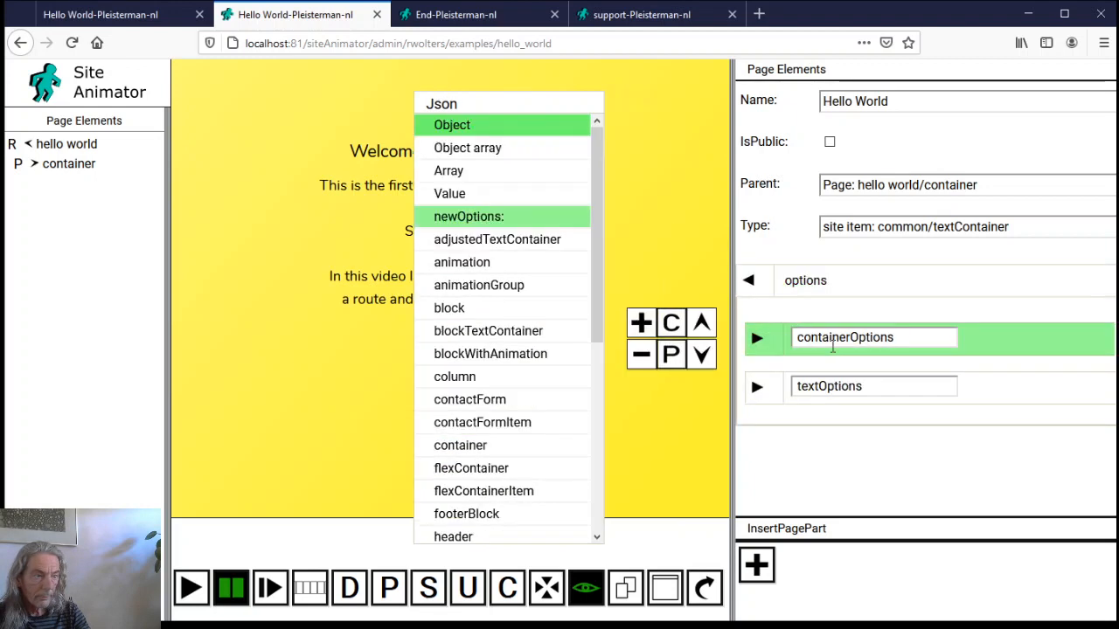
pyautogui.click(642, 354)
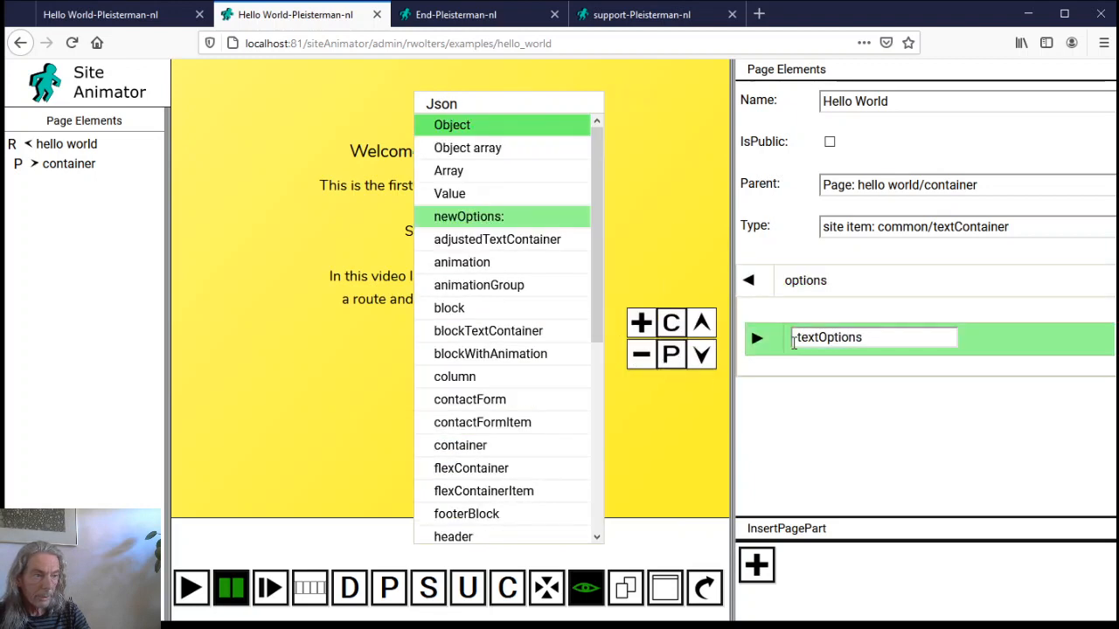
pyautogui.click(757, 338)
pyautogui.doubleClick(964, 390)
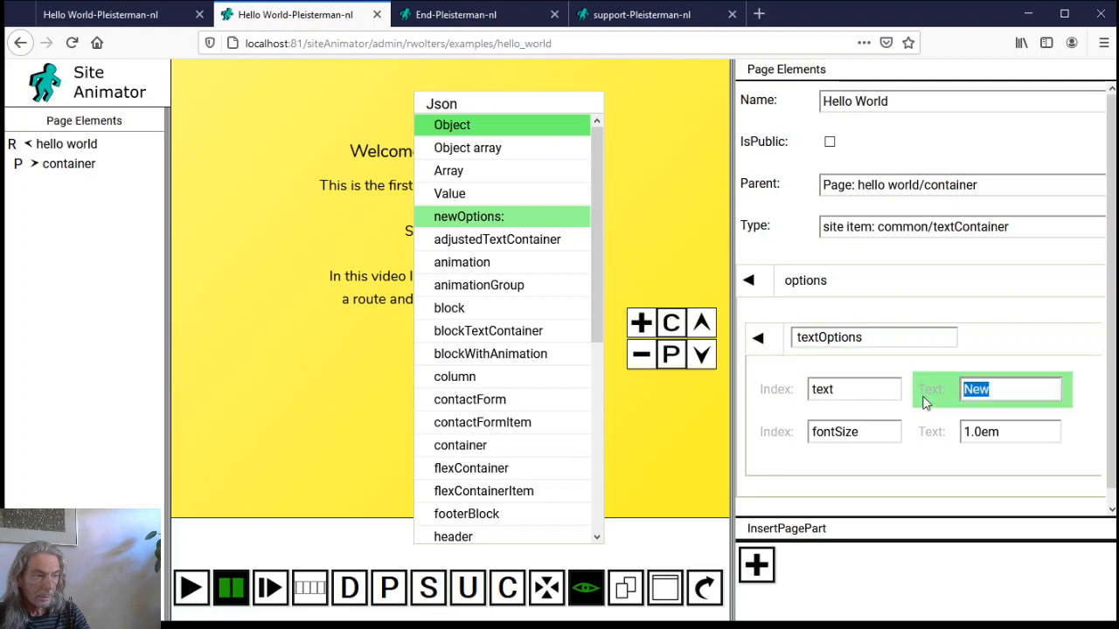
pyautogui.write('Herllo')
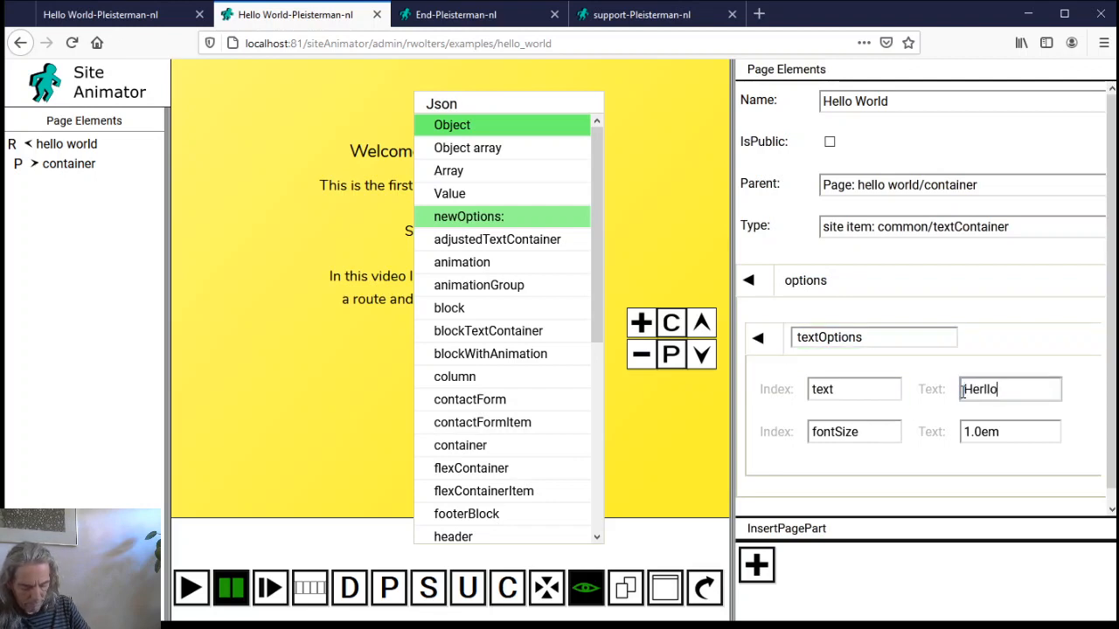
pyautogui.write(' WOrld')
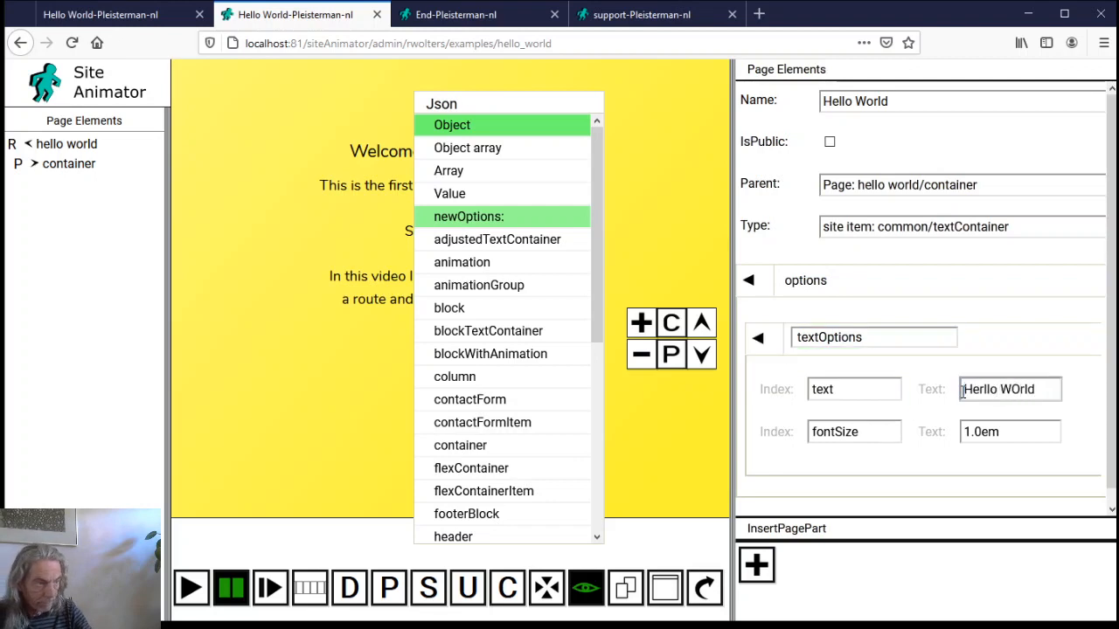
pyautogui.press('BackSpace')
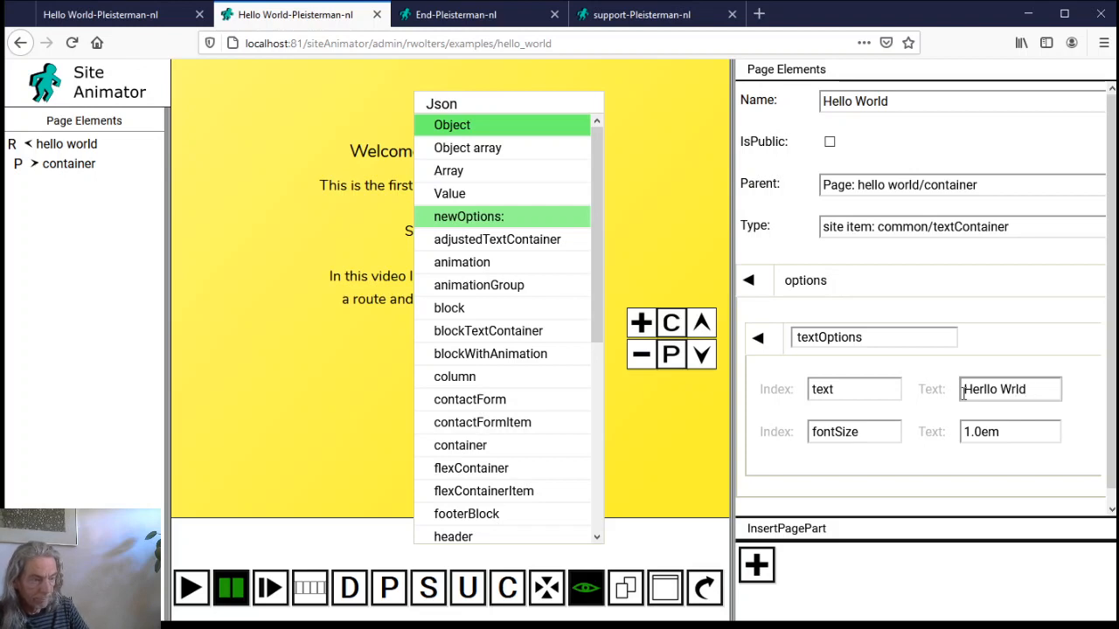
pyautogui.write('o')
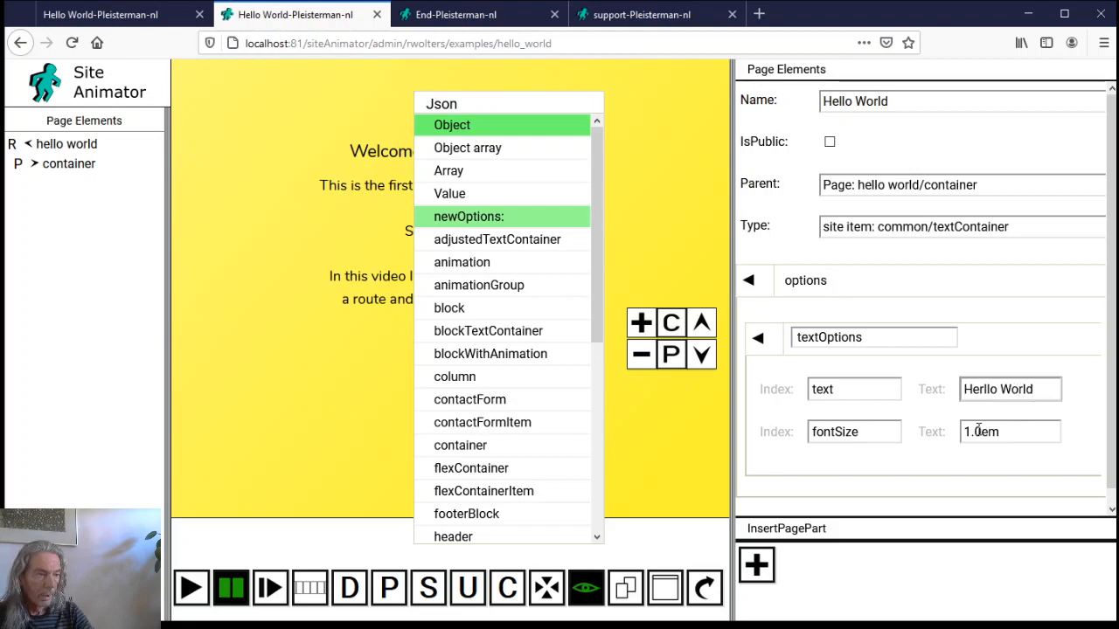
# Set fontSize to 2.0em, add a color option of darkgreen, and insert the element
pyautogui.click(964, 434)
pyautogui.moveTo(963, 436); pyautogui.dragTo(972, 426)
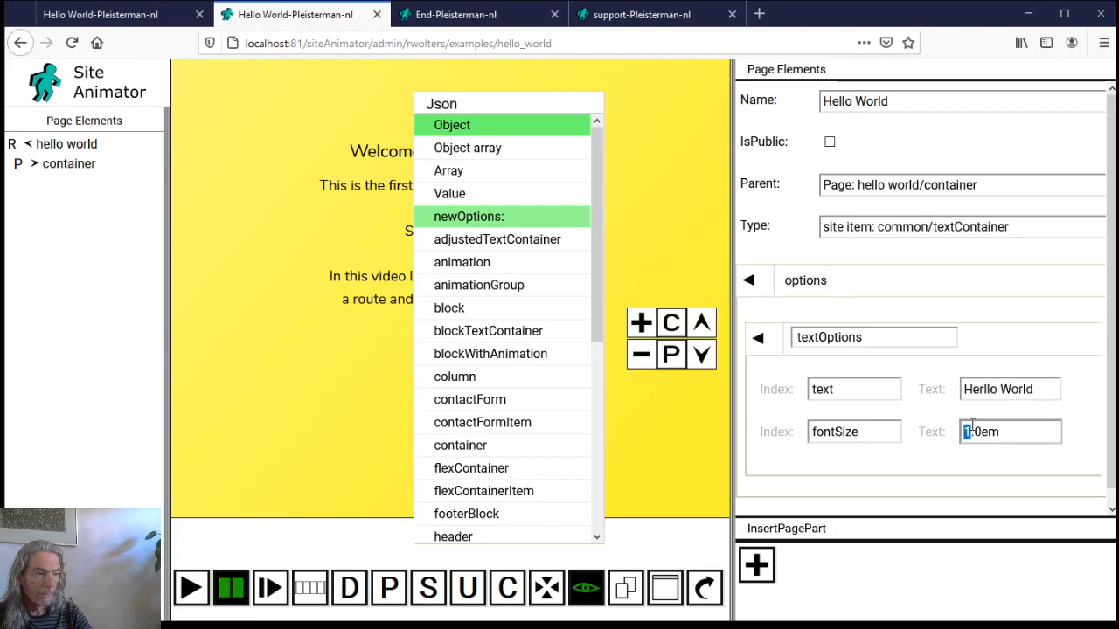
pyautogui.write('2')
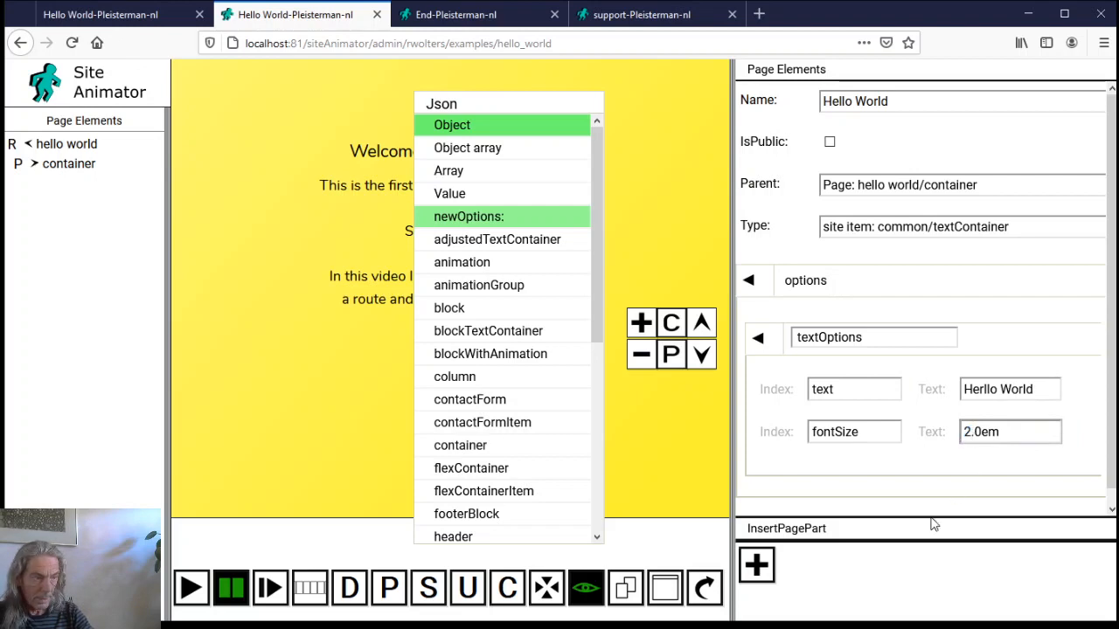
pyautogui.click(874, 431)
pyautogui.click(678, 481)
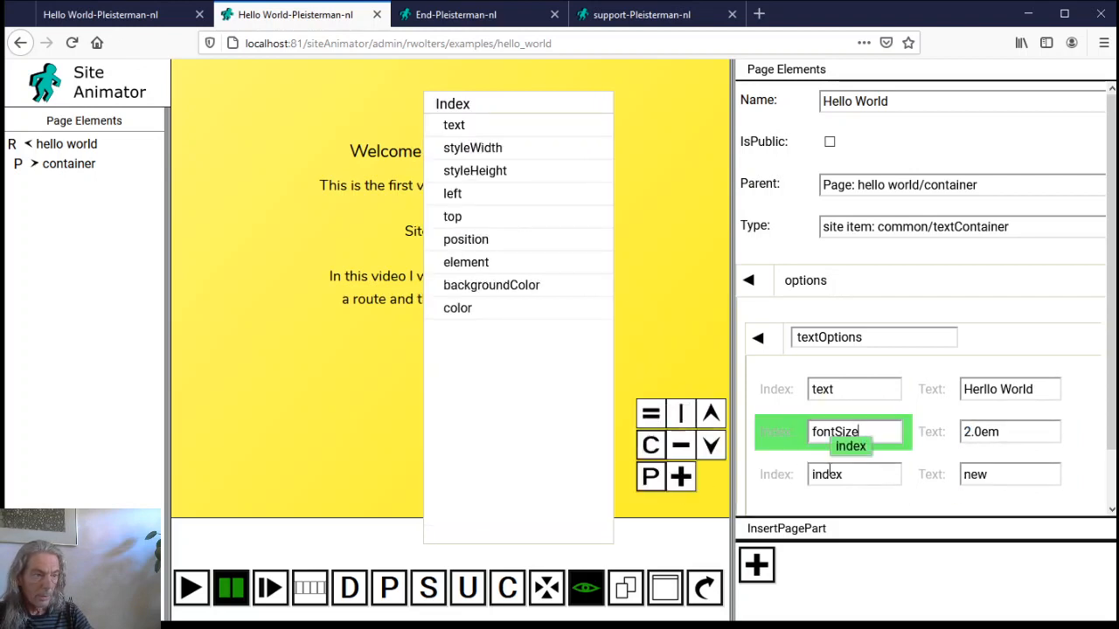
pyautogui.doubleClick(843, 473)
pyautogui.write('color')
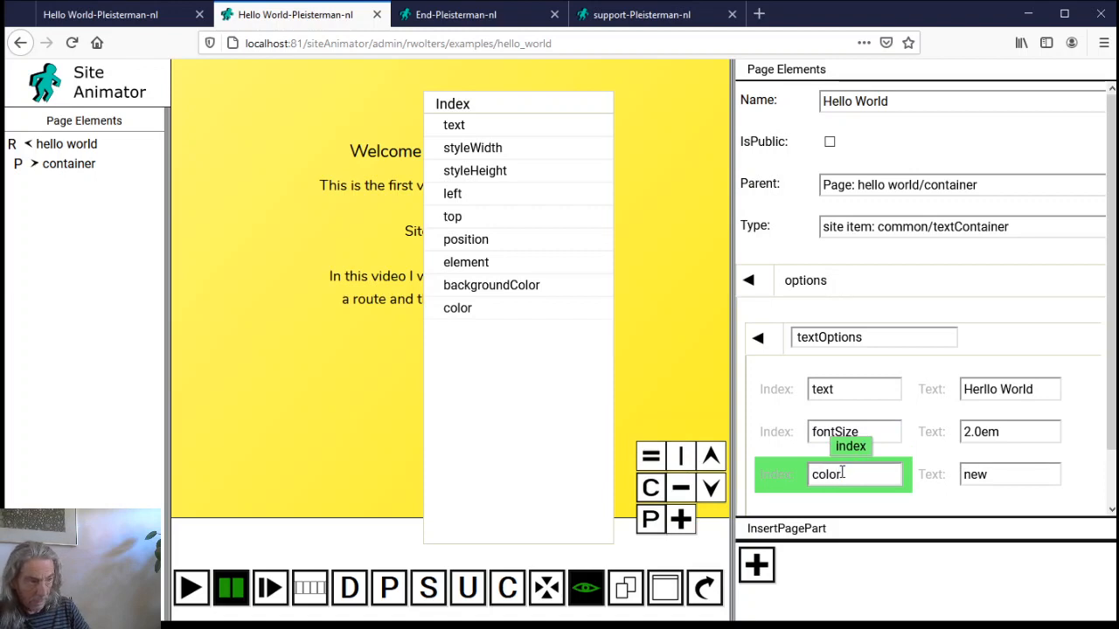
pyautogui.press('Tab')
pyautogui.write('D')
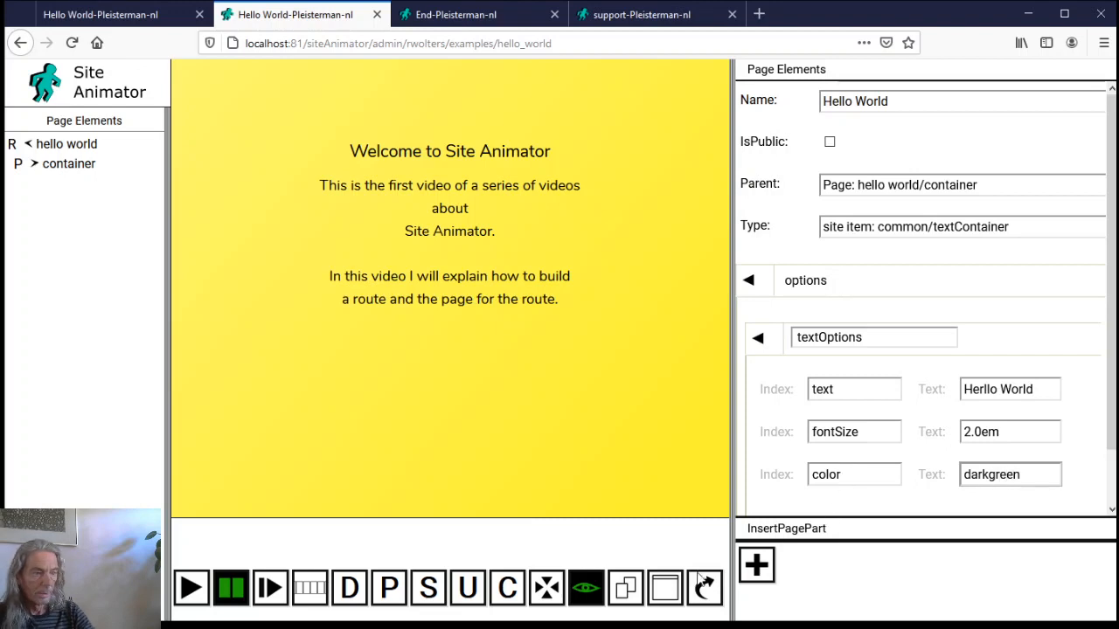
pyautogui.click(757, 566)
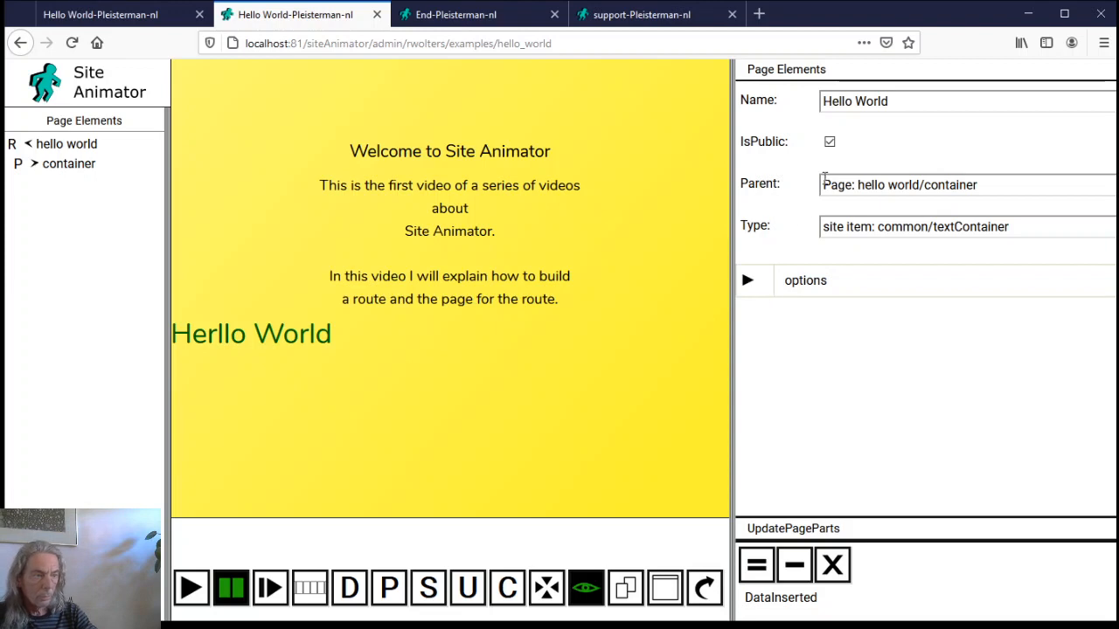
# Correct the heading text from 'Herllo World' to 'Hello World'
pyautogui.click(776, 271)
pyautogui.click(760, 343)
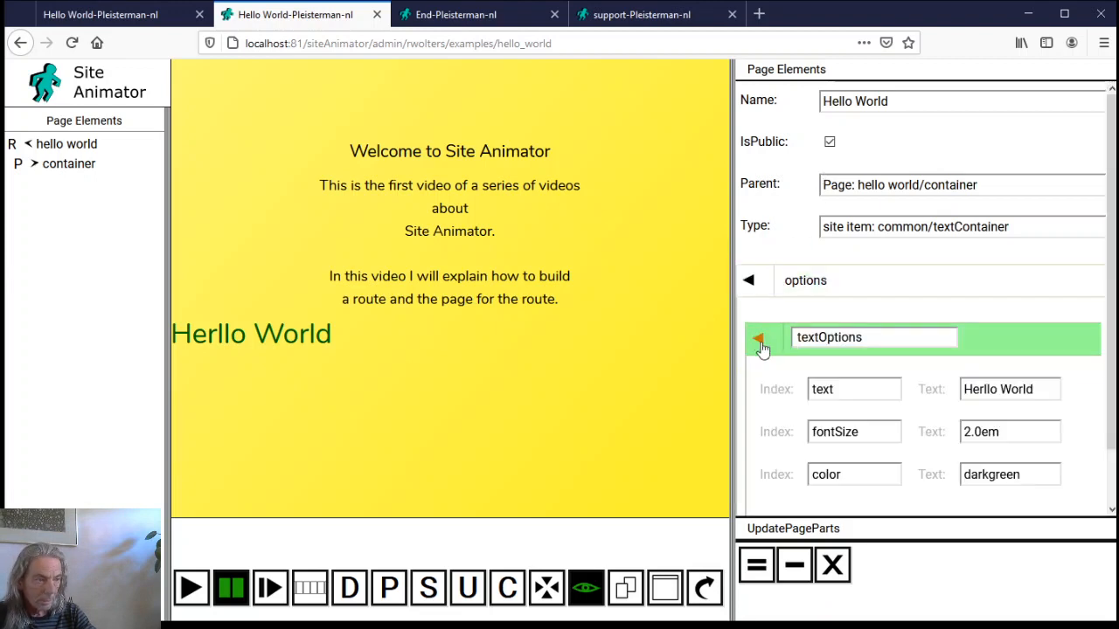
pyautogui.click(983, 389)
pyautogui.press('BackSpace')
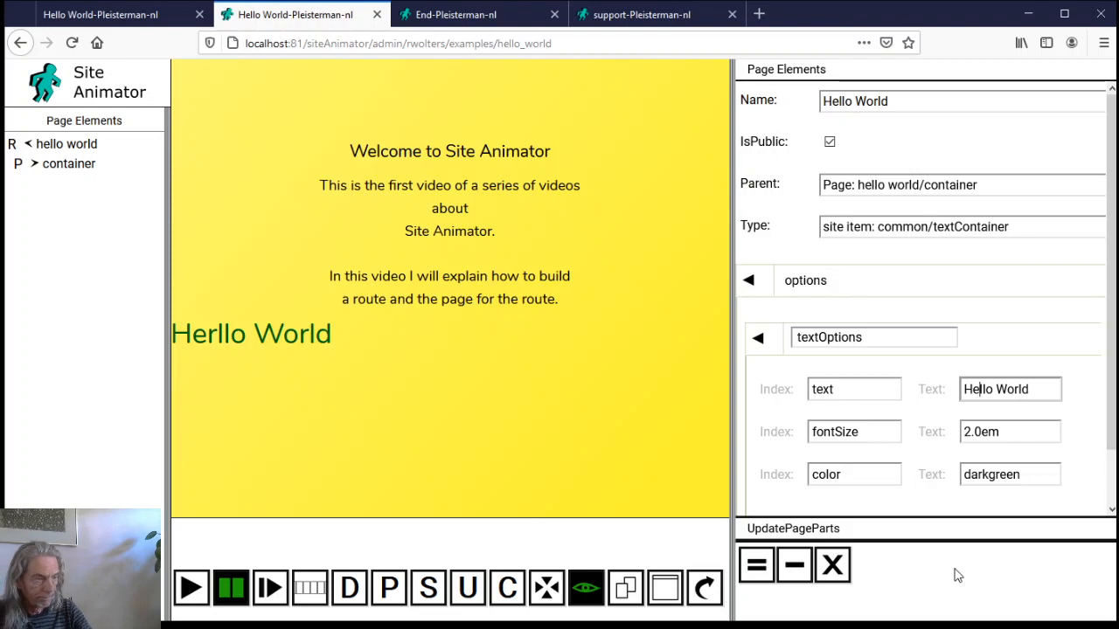
pyautogui.scroll(-1, 837, 460)
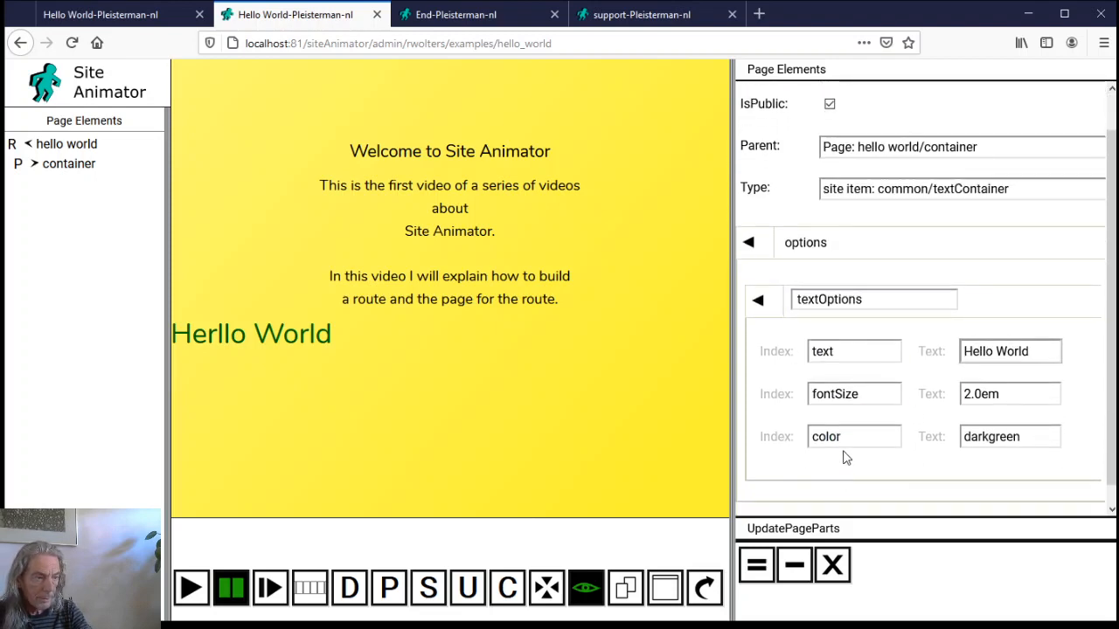
# Add a textAlign option set to center after color and save the heading
pyautogui.click(846, 436)
pyautogui.click(680, 481)
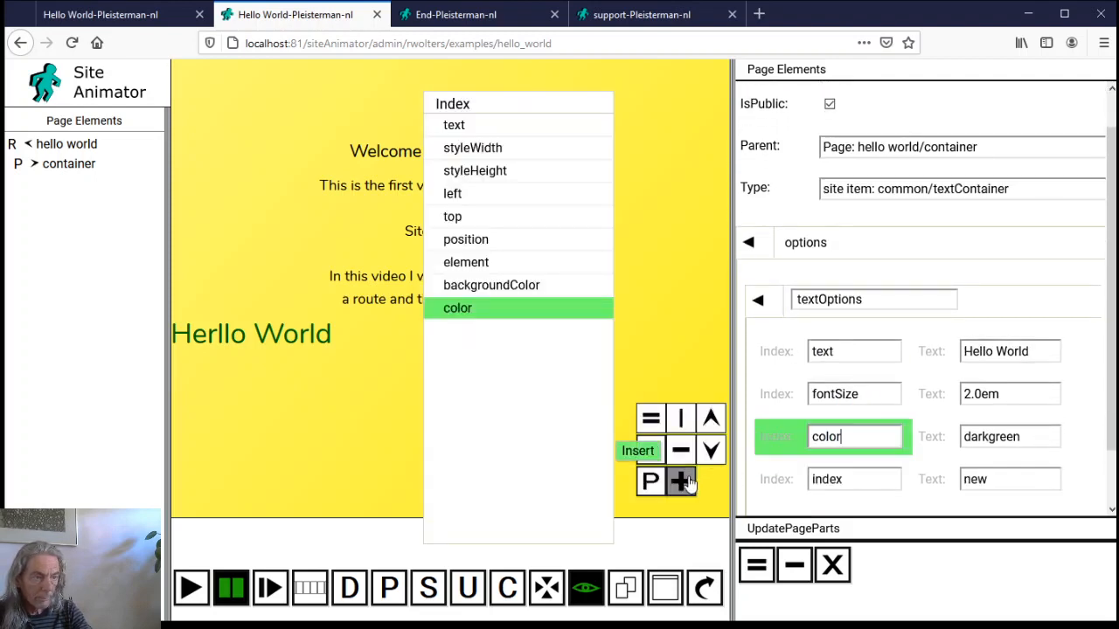
pyautogui.doubleClick(857, 480)
pyautogui.write('text')
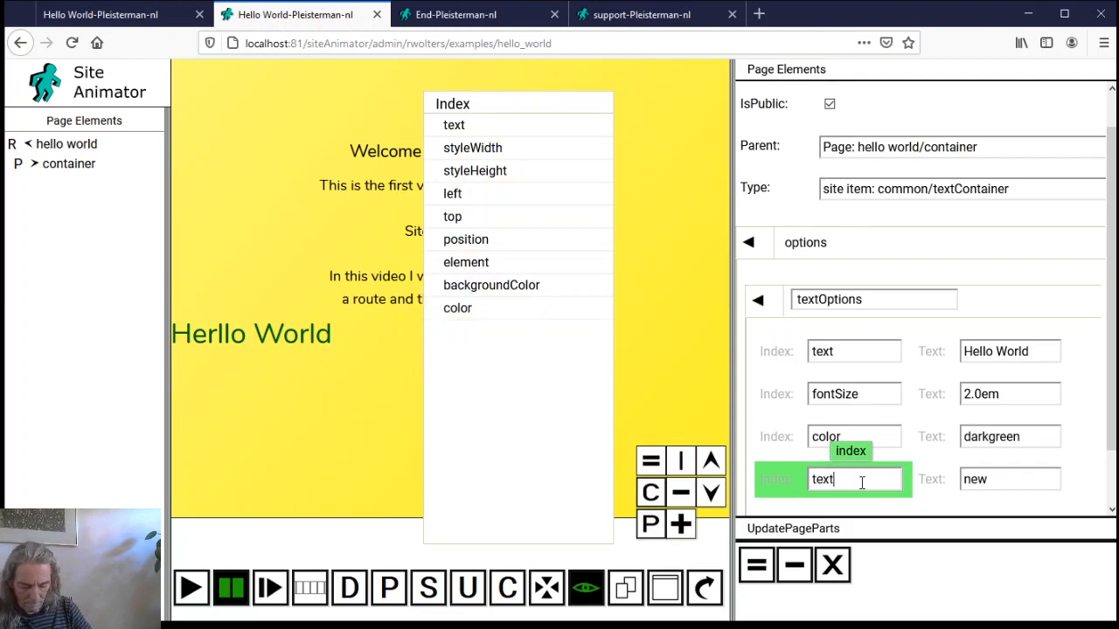
pyautogui.write('Align')
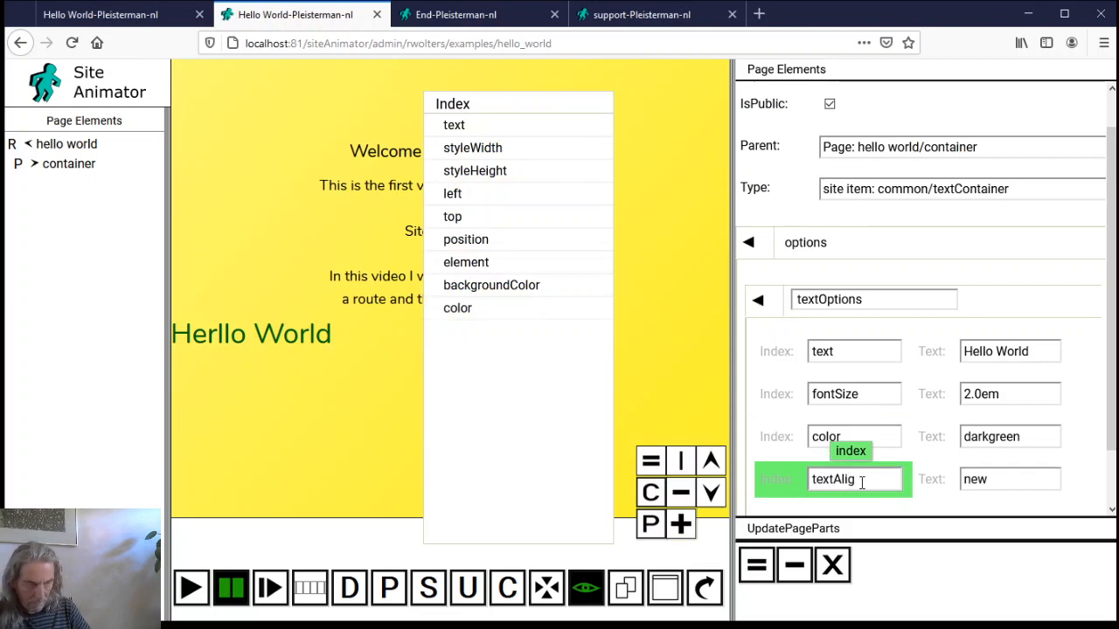
pyautogui.doubleClick(1009, 478)
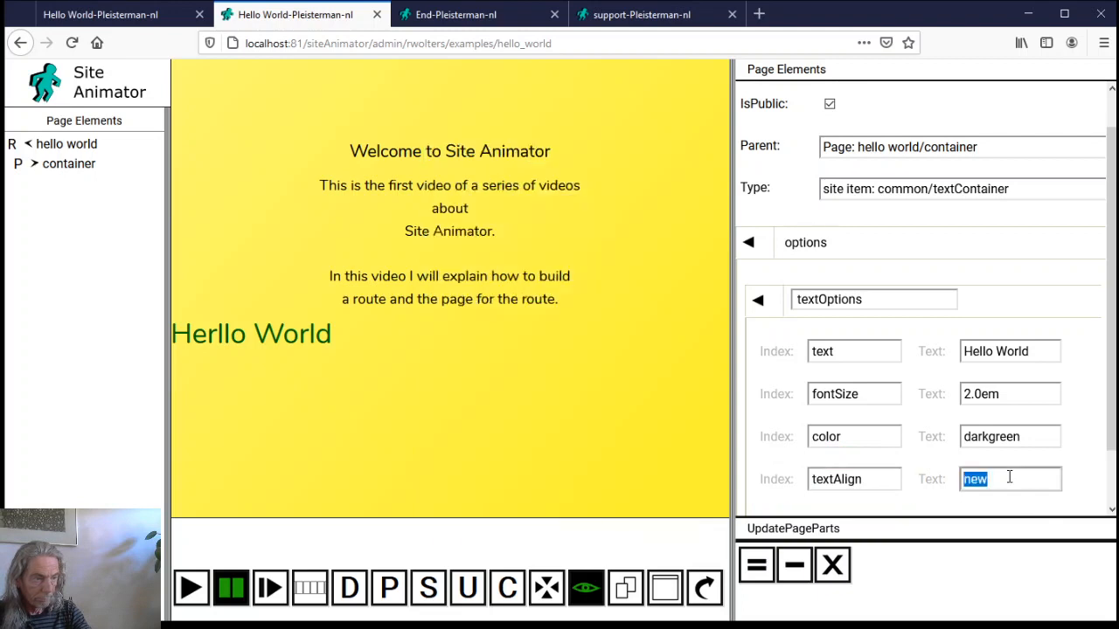
pyautogui.write('center')
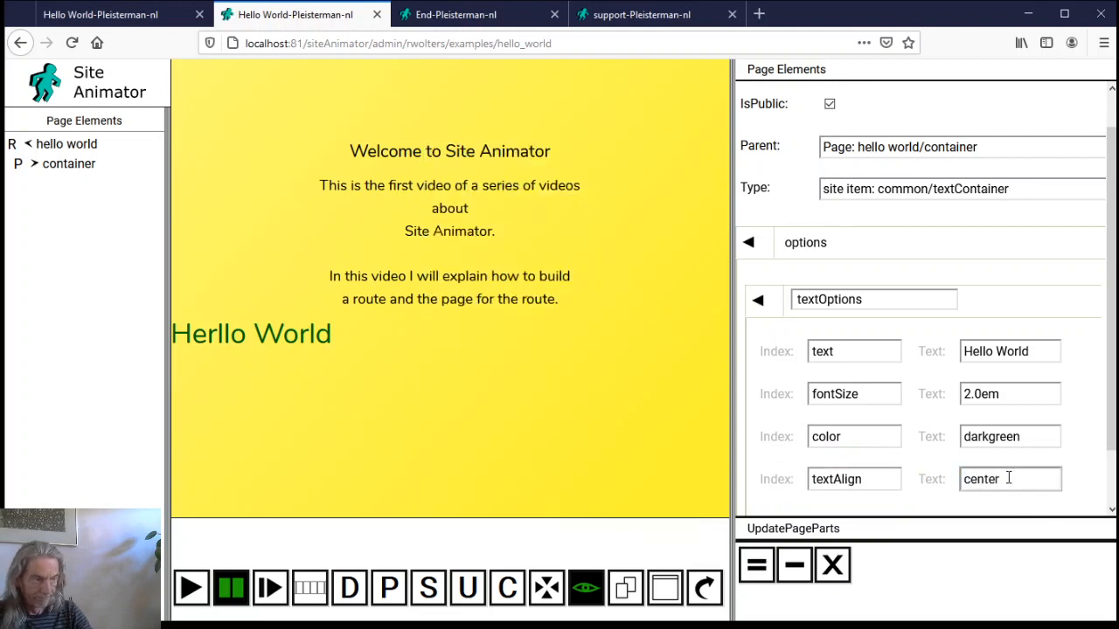
pyautogui.click(757, 565)
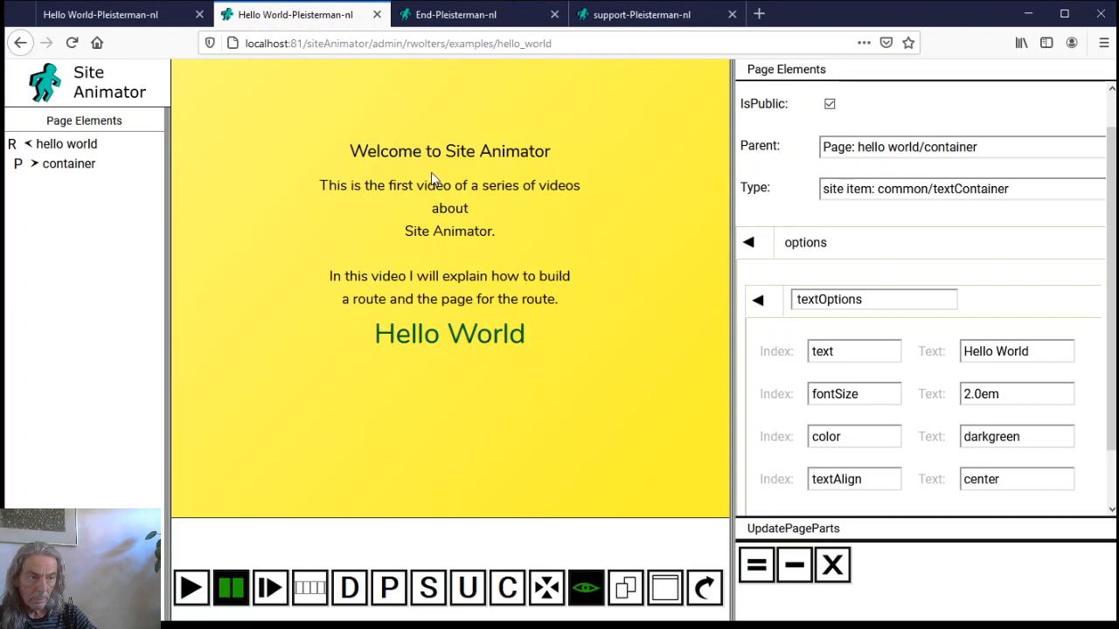
# Move the Hello World element up one position in the container, above the intro text
pyautogui.click(35, 165)
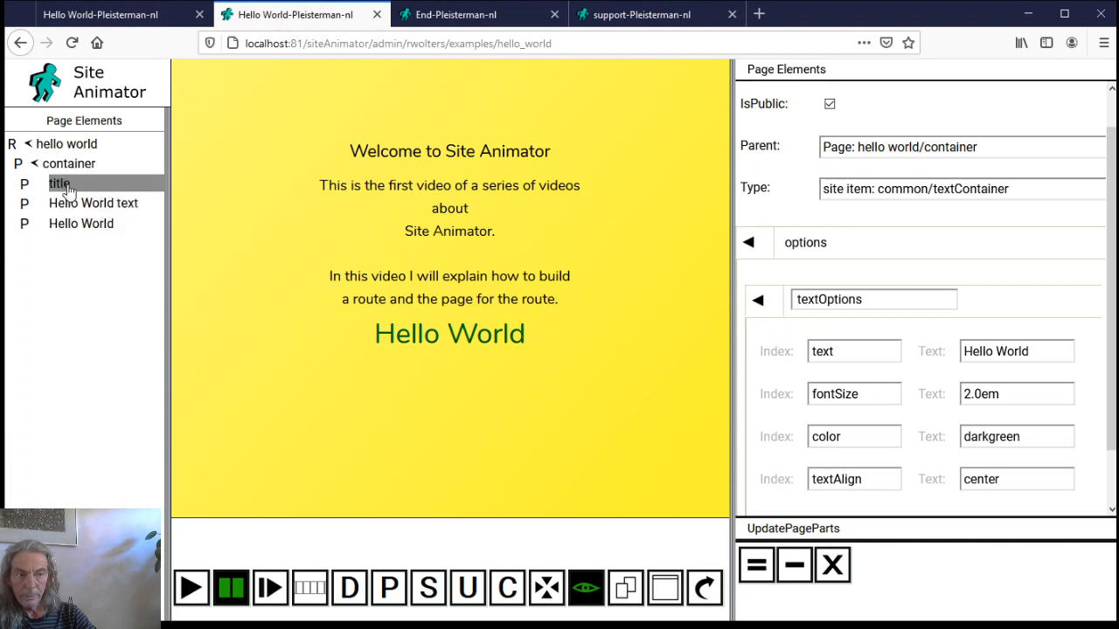
pyautogui.click(114, 230)
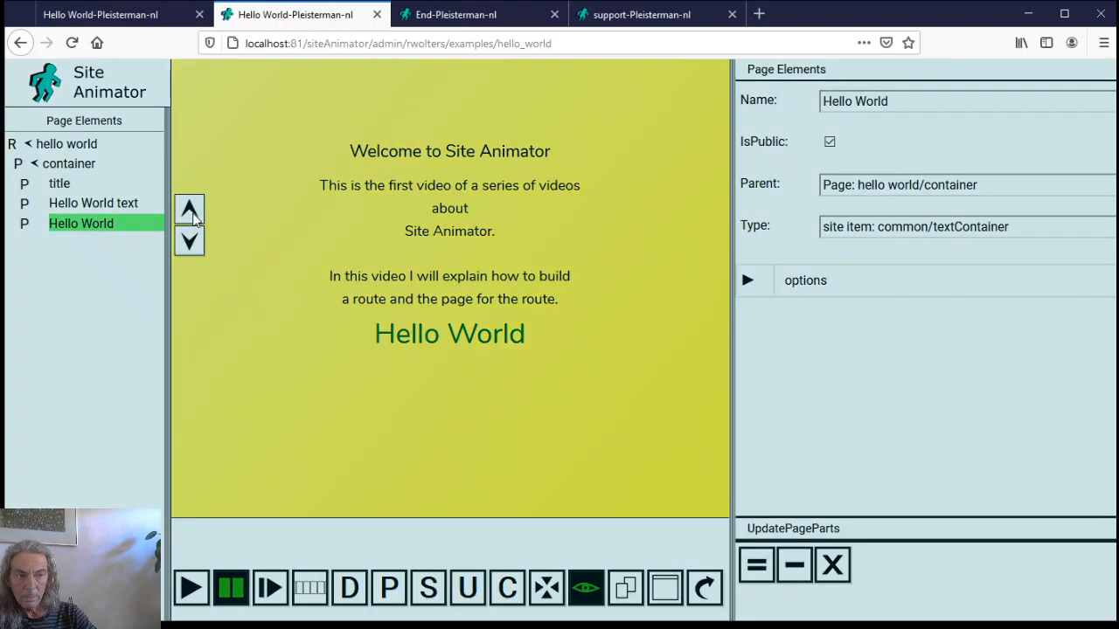
pyautogui.click(193, 219)
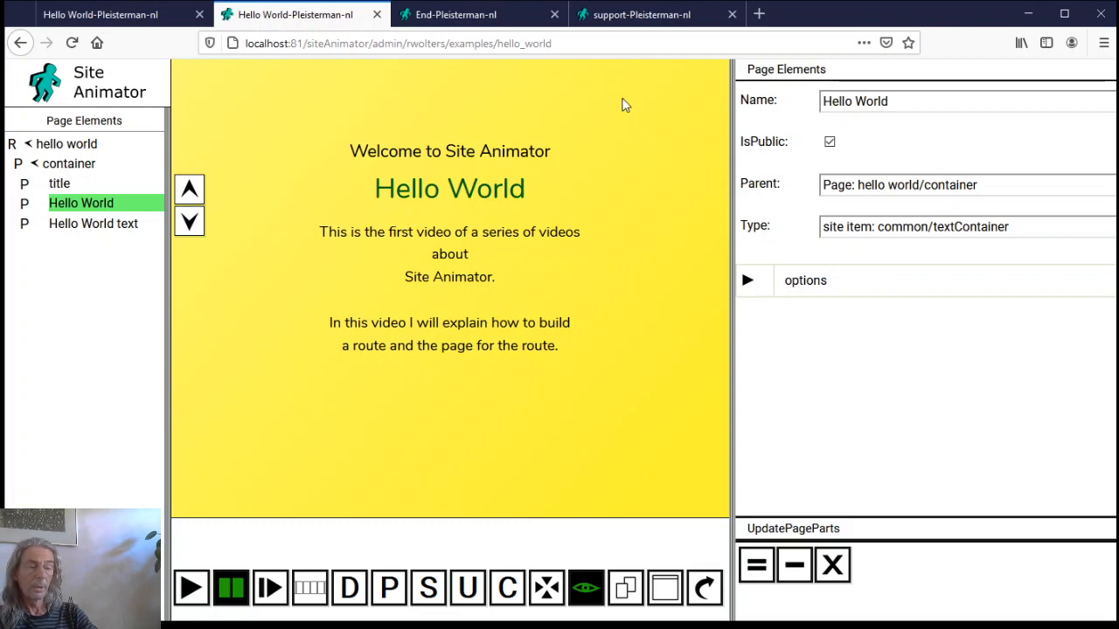
# Go to the End-Pleisterman-nl page, open the debugger, then show the Support Site Animator page
pyautogui.click(463, 19)
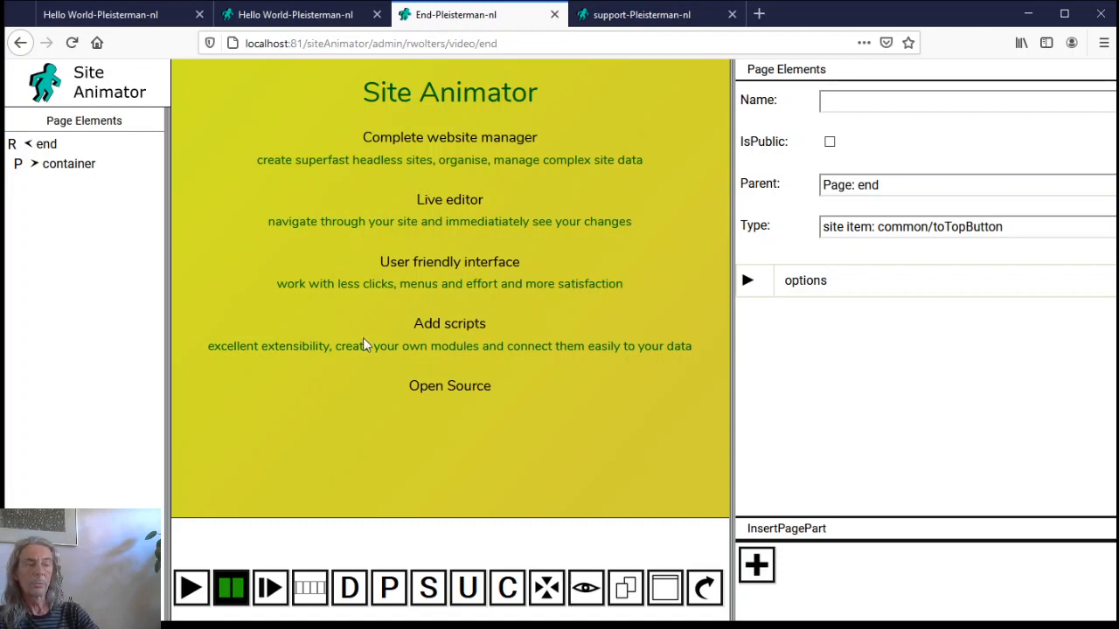
pyautogui.click(350, 588)
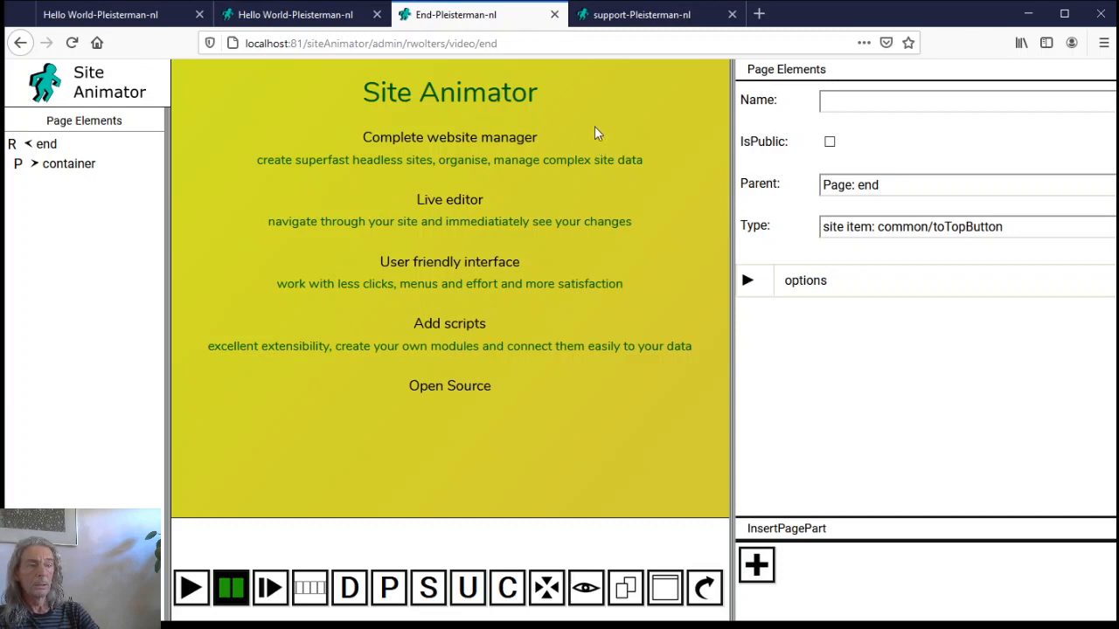
pyautogui.click(605, 16)
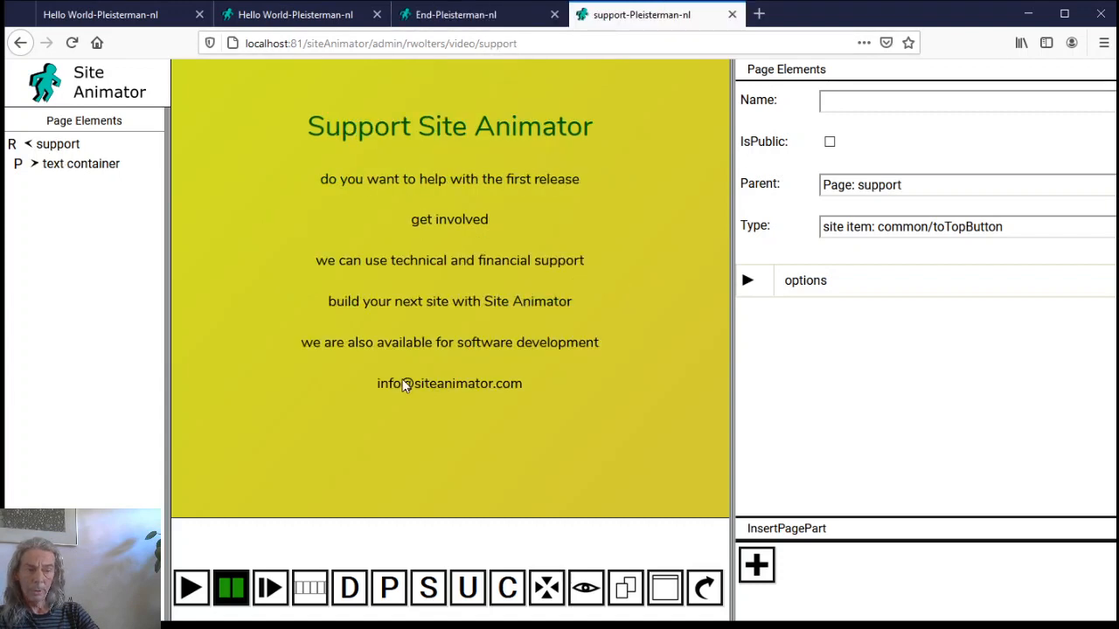